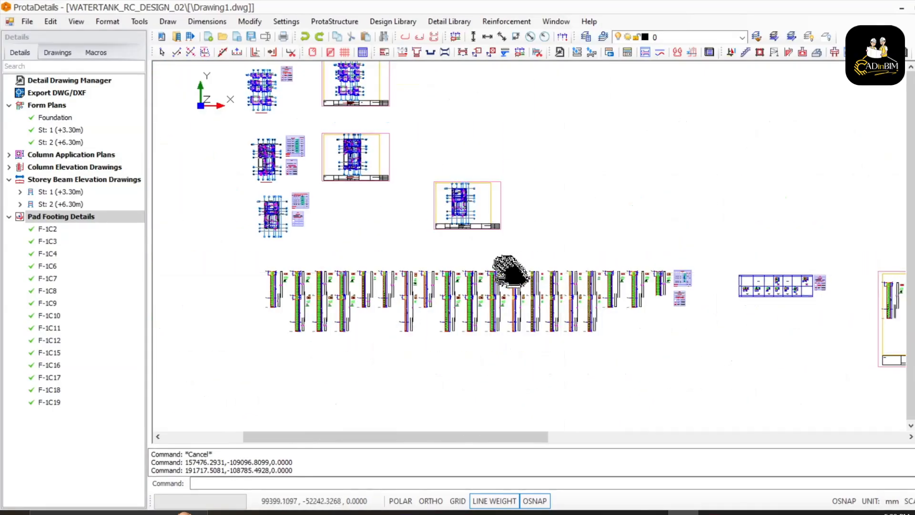
- Switch to Microsoft Whiteboard and review the architectural drawings and the six-part reinforced concrete building tutorial outline
mouse_move(506, 272)
middle_down()
mouse_move(537, 327)
mouse_move(593, 310)
middle_up()
scroll(425, 232, up, 3)
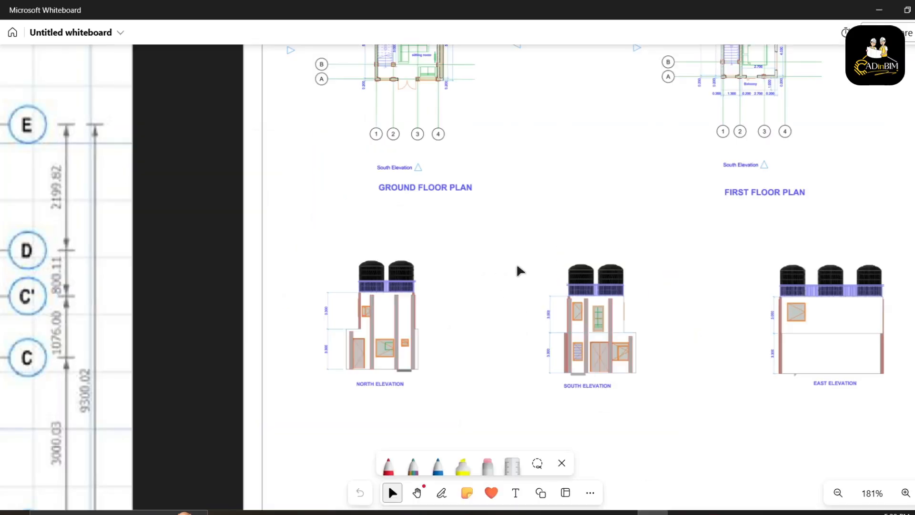
ctrl+scroll(519, 270, down, 5)
scroll(520, 271, down, 7)
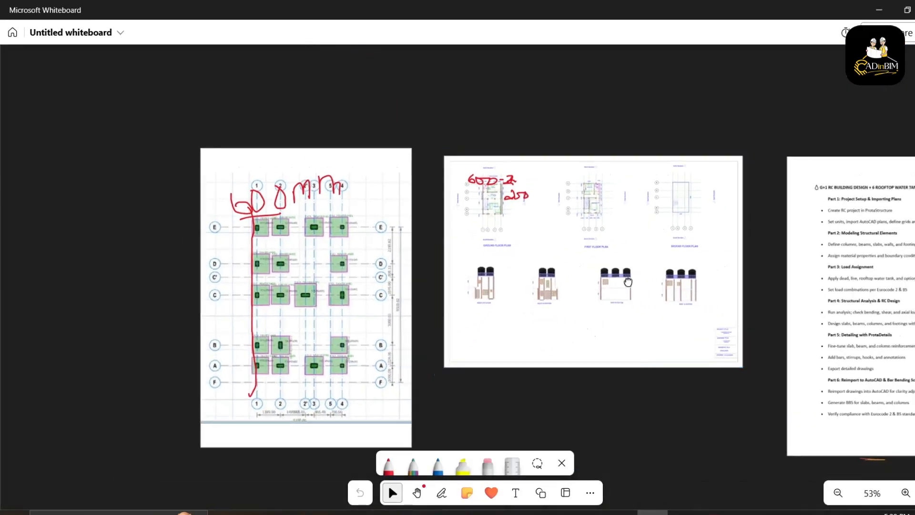
middle_drag(631, 288, 376, 290)
scroll(589, 267, up, 4)
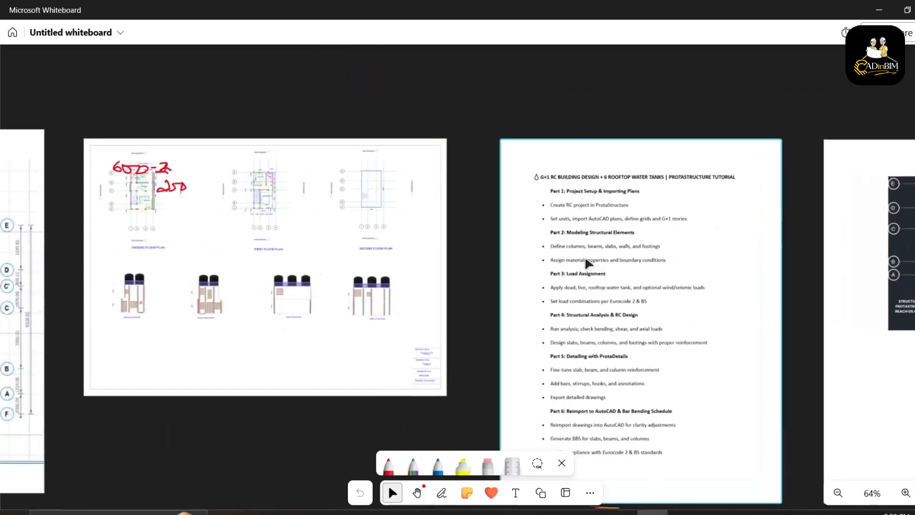
scroll(556, 233, up, 4)
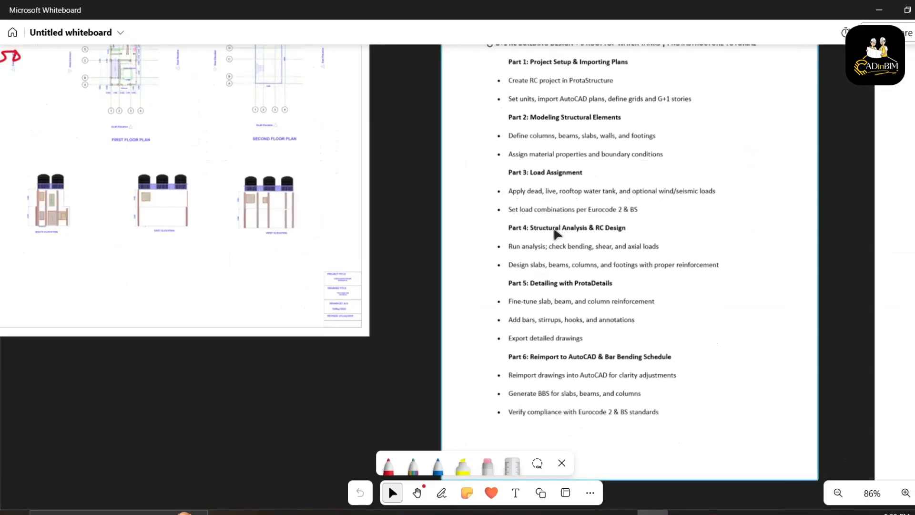
middle_drag(556, 227, 542, 317)
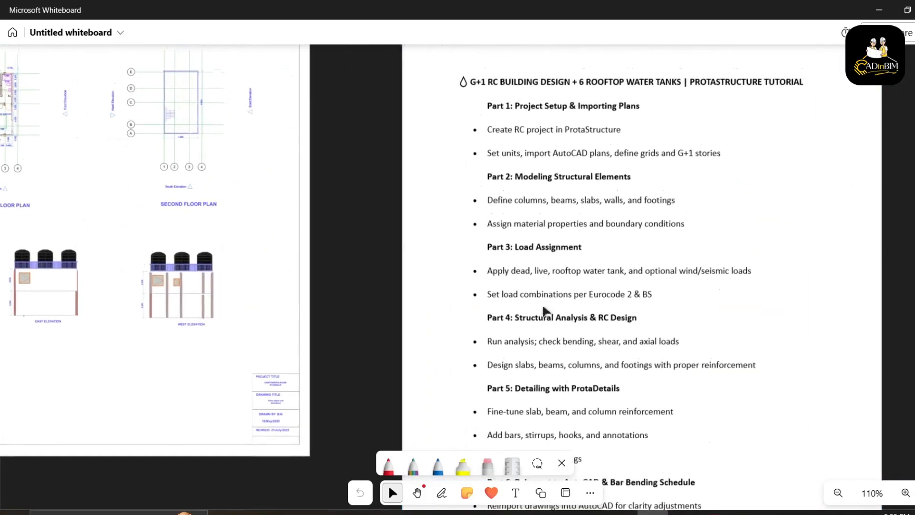
scroll(509, 194, up, 2)
scroll(560, 282, down, 10)
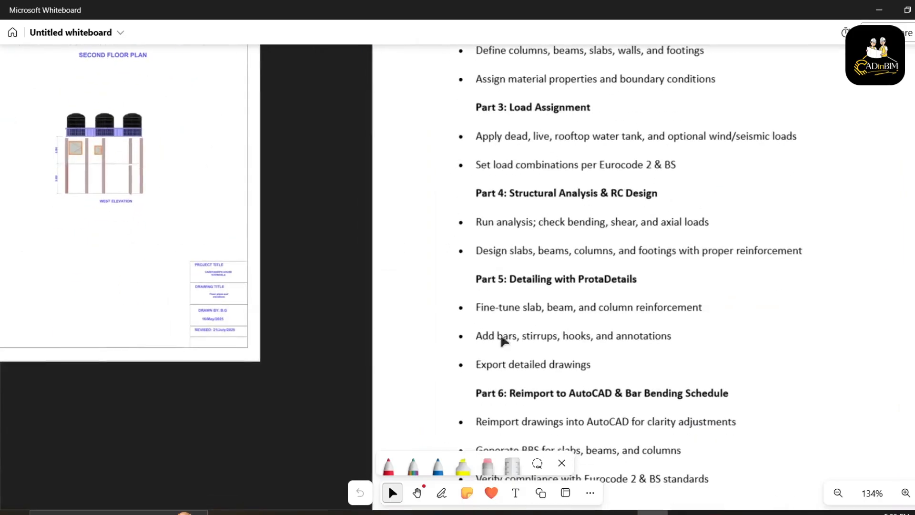
scroll(537, 276, up, 5)
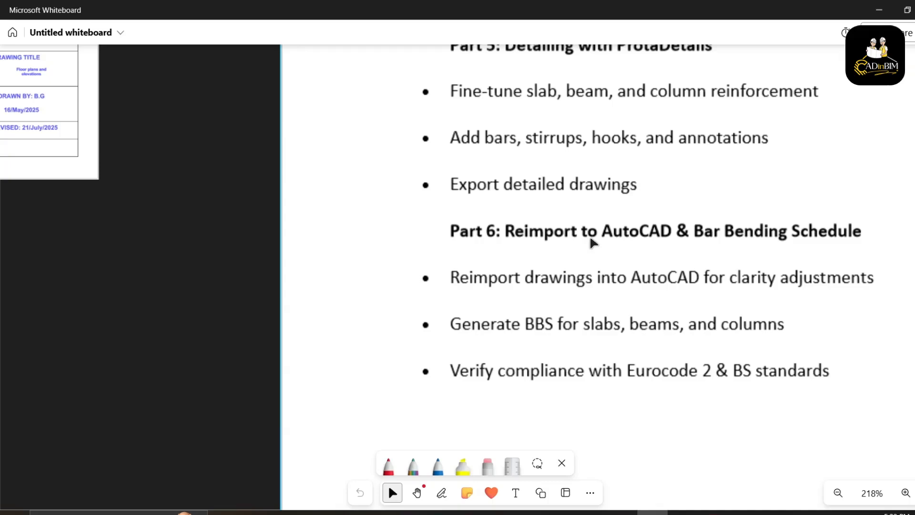
scroll(729, 248, down, 6)
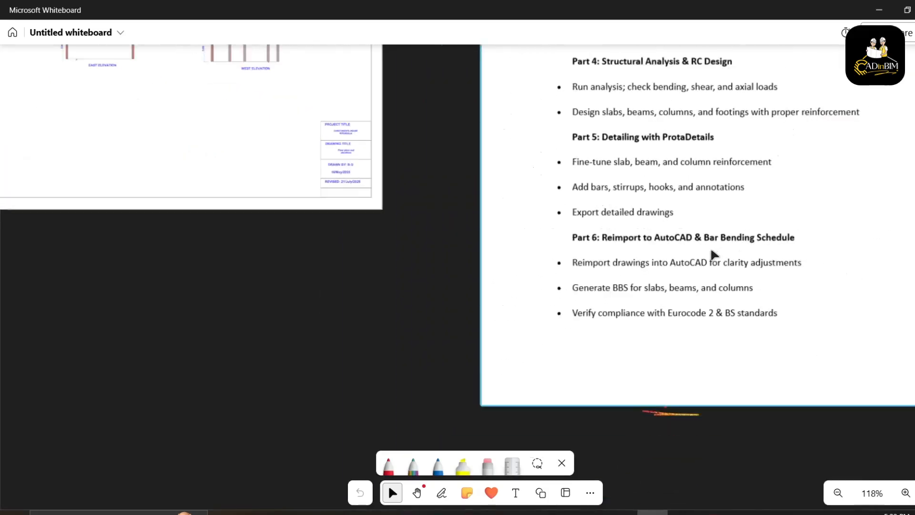
middle_drag(578, 282, 528, 291)
scroll(529, 291, up, 4)
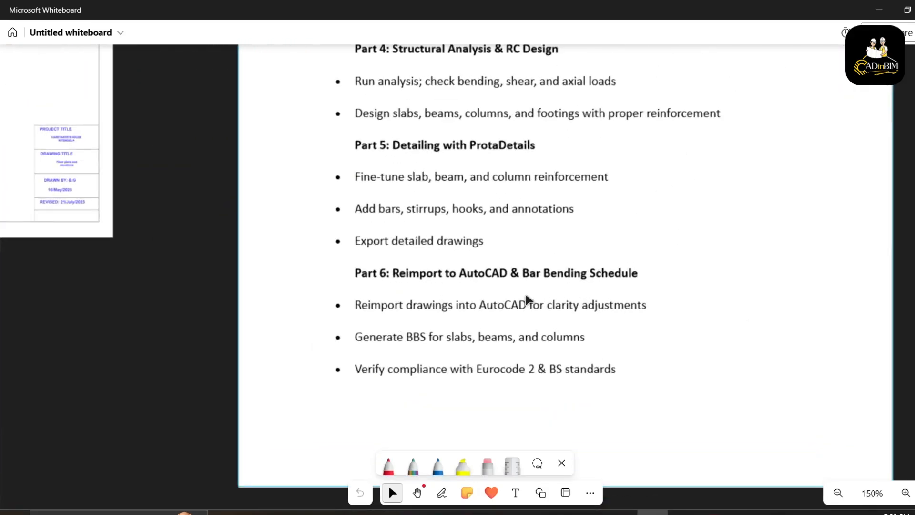
scroll(527, 295, down, 2)
scroll(529, 296, down, 5)
middle_drag(742, 253, 476, 310)
middle_drag(557, 299, 508, 305)
- Switch to ProtaDetails and examine the foundation and storey form plans and their sheet layouts
scroll(566, 307, down, 2)
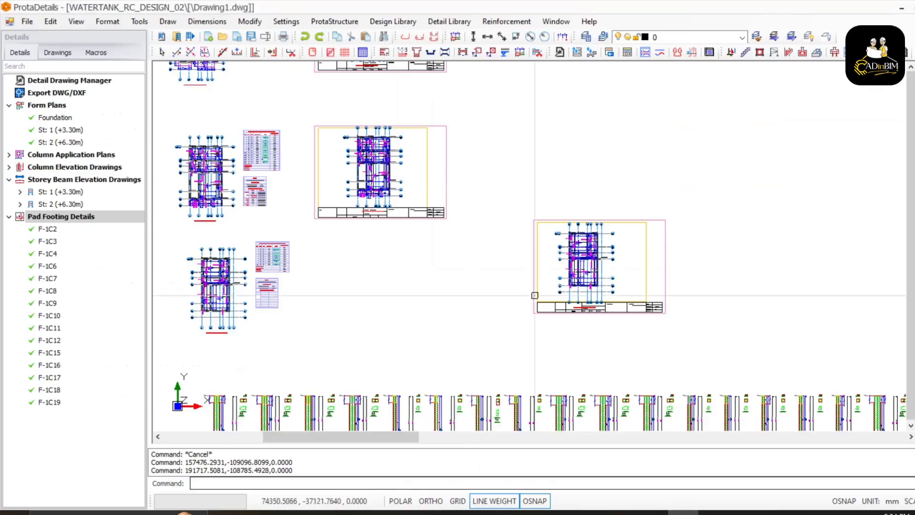
scroll(531, 286, down, 3)
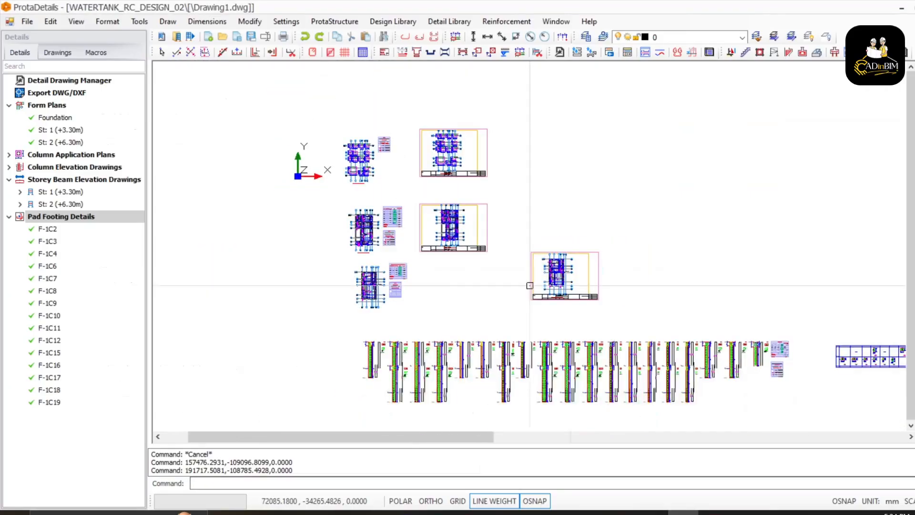
mouse_move(505, 272)
middle_down()
mouse_move(529, 286)
mouse_move(507, 321)
middle_up()
scroll(424, 240, up, 5)
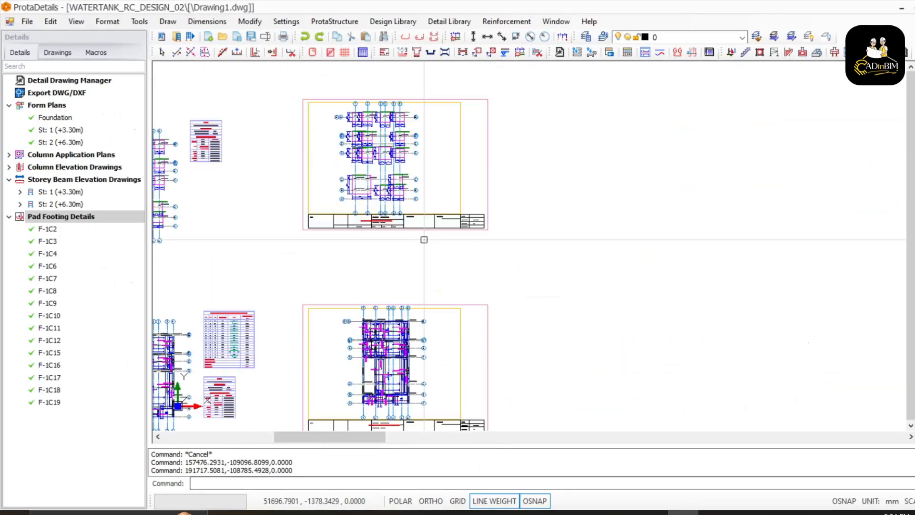
scroll(397, 183, up, 1)
middle_drag(398, 183, 560, 213)
scroll(507, 203, up, 2)
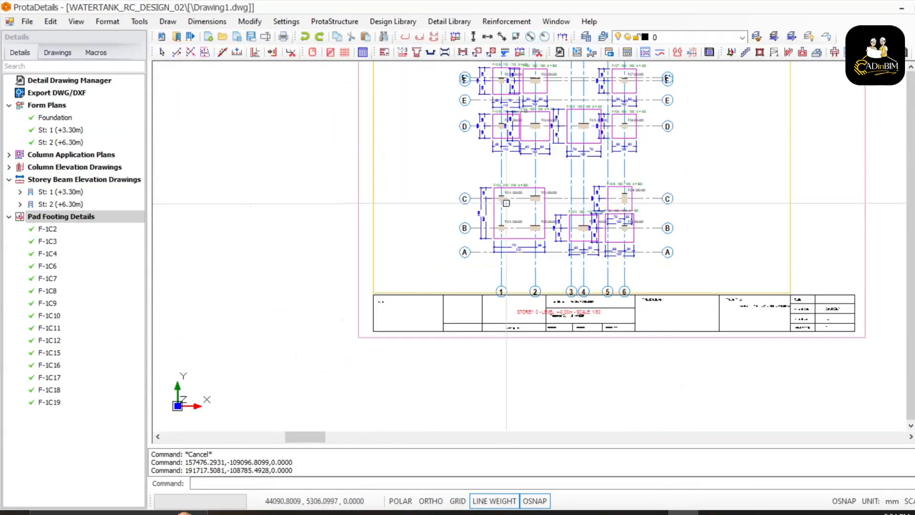
scroll(506, 203, down, 1)
middle_drag(501, 203, 476, 255)
scroll(476, 254, down, 4)
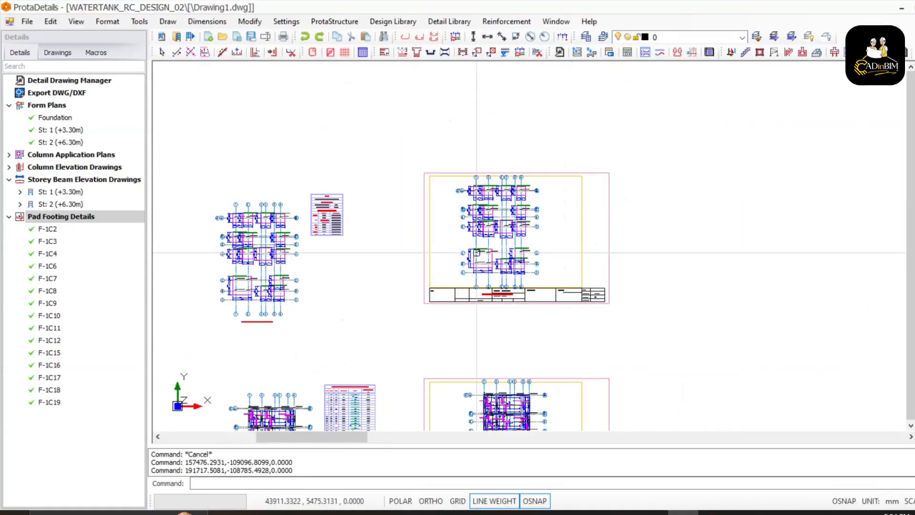
middle_drag(512, 279, 439, 209)
middle_drag(460, 301, 464, 255)
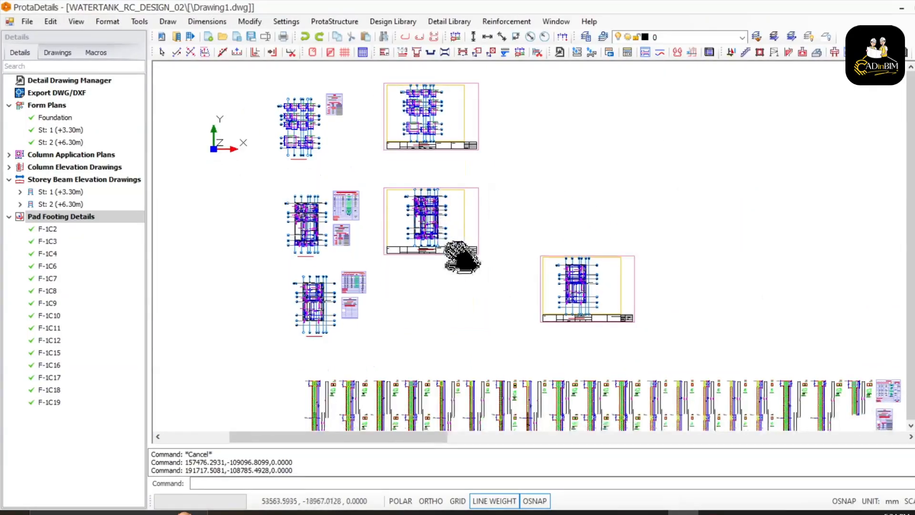
scroll(464, 256, down, 1)
middle_drag(490, 296, 446, 234)
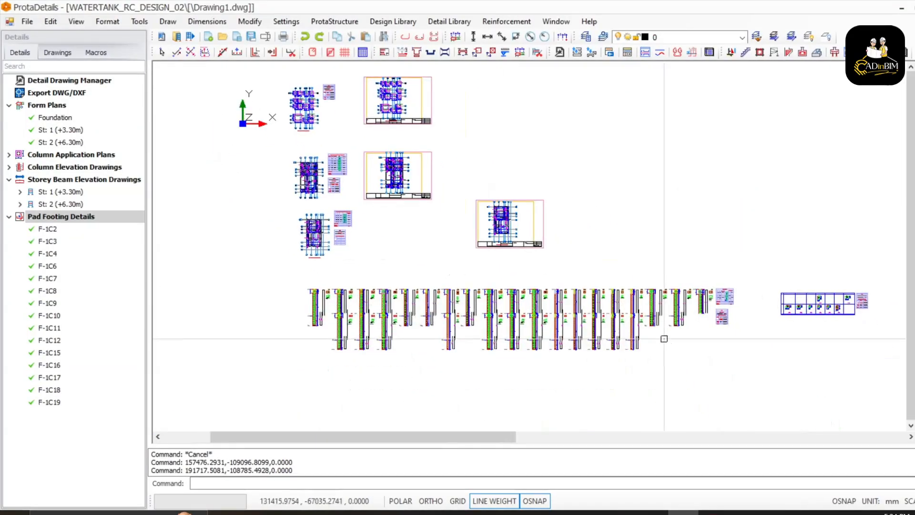
- Inspect the column elevation drawings and the sheet holding the first row of beam elevations
middle_drag(592, 306, 539, 273)
scroll(501, 248, up, 2)
scroll(530, 257, down, 4)
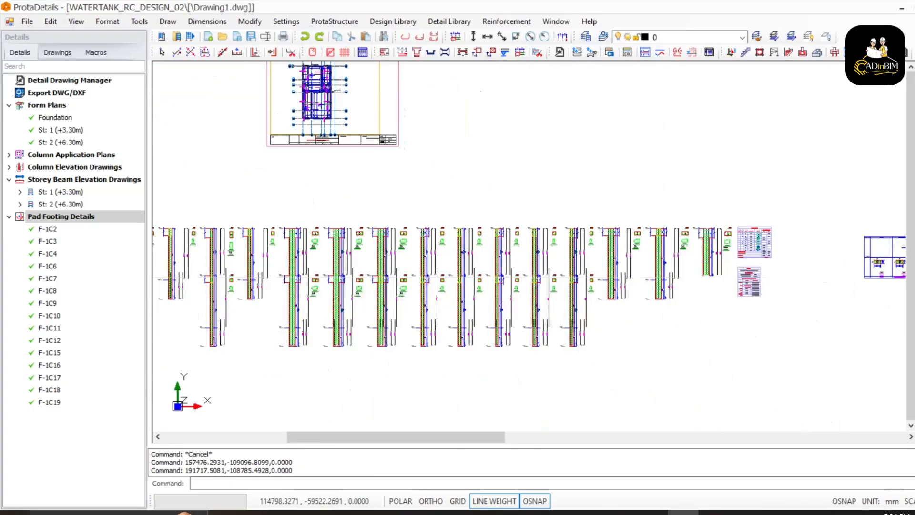
middle_drag(609, 409, 588, 327)
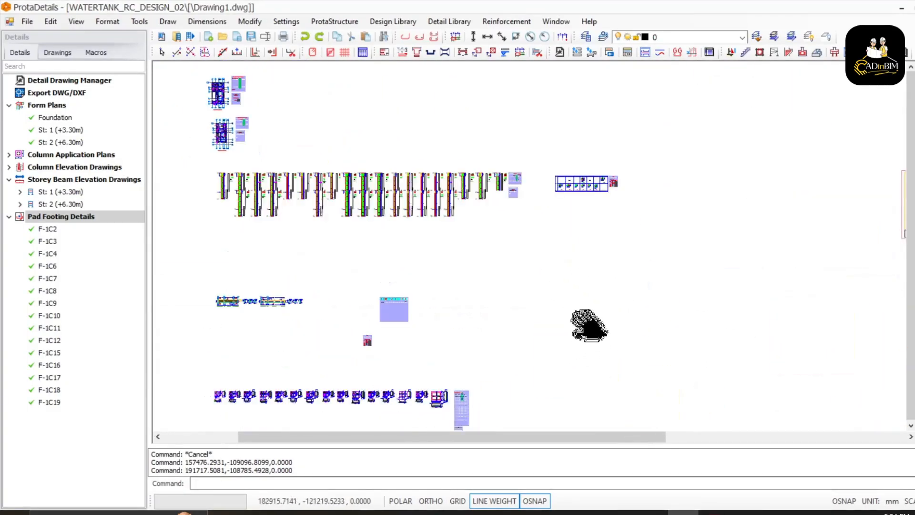
scroll(569, 286, up, 3)
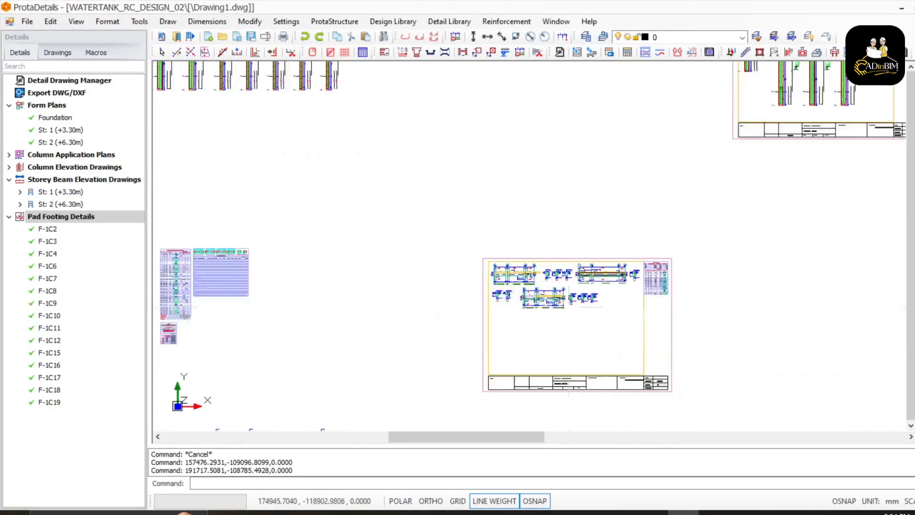
middle_drag(578, 312, 600, 239)
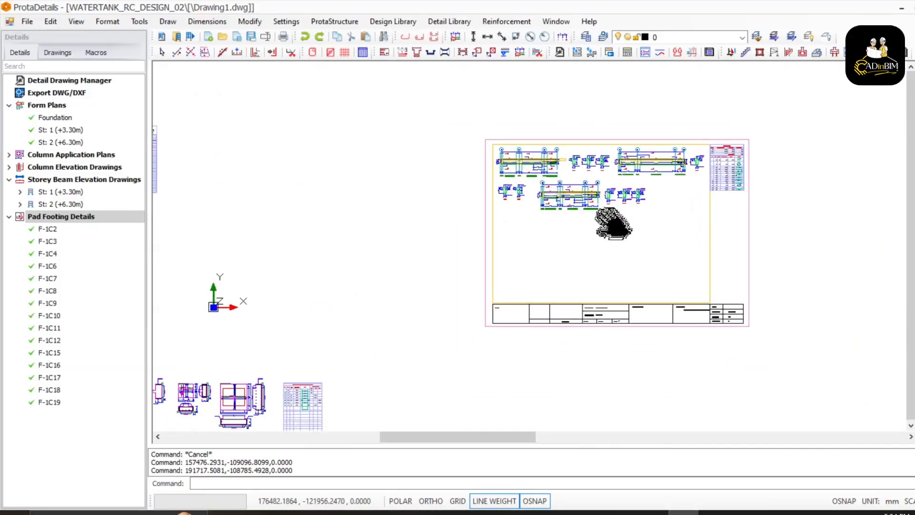
middle_drag(524, 249, 621, 238)
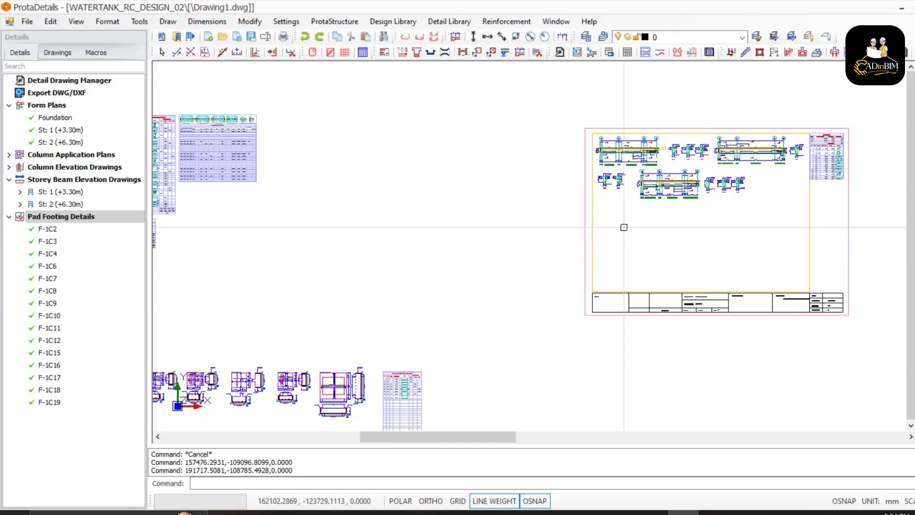
- Compare the upper group of storey beam elevations with the beams already placed on the first beam sheet
scroll(445, 257, down, 5)
mouse_move(445, 257)
middle_down()
mouse_move(429, 272)
mouse_move(552, 261)
middle_up()
scroll(368, 240, up, 3)
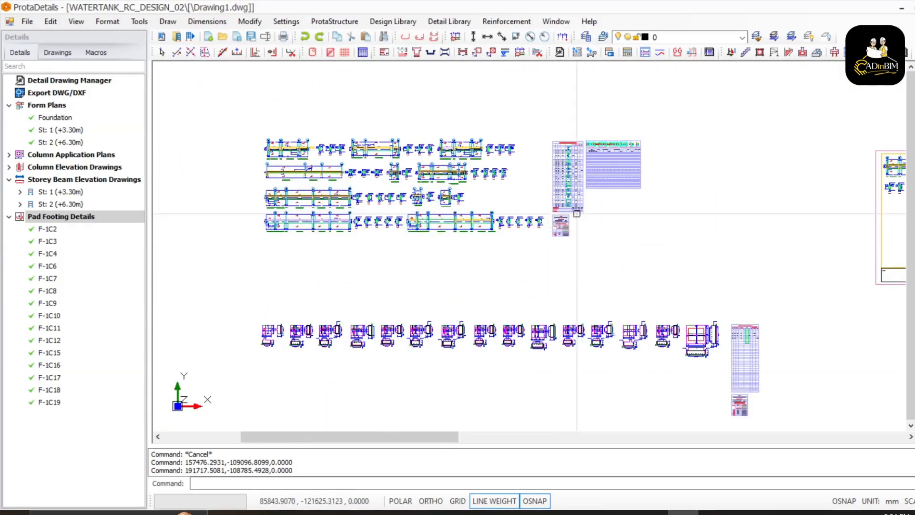
middle_drag(577, 214, 384, 250)
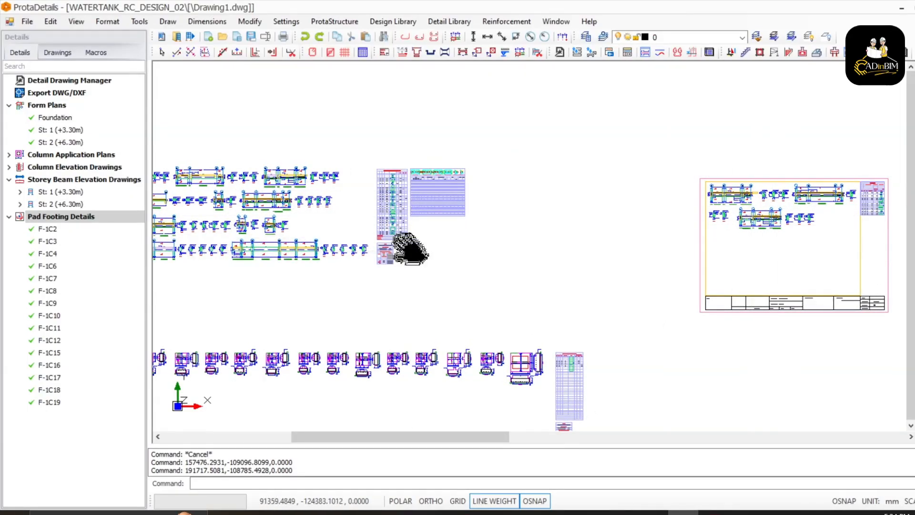
mouse_move(411, 250)
middle_down()
mouse_move(502, 243)
mouse_move(333, 272)
mouse_move(437, 263)
middle_up()
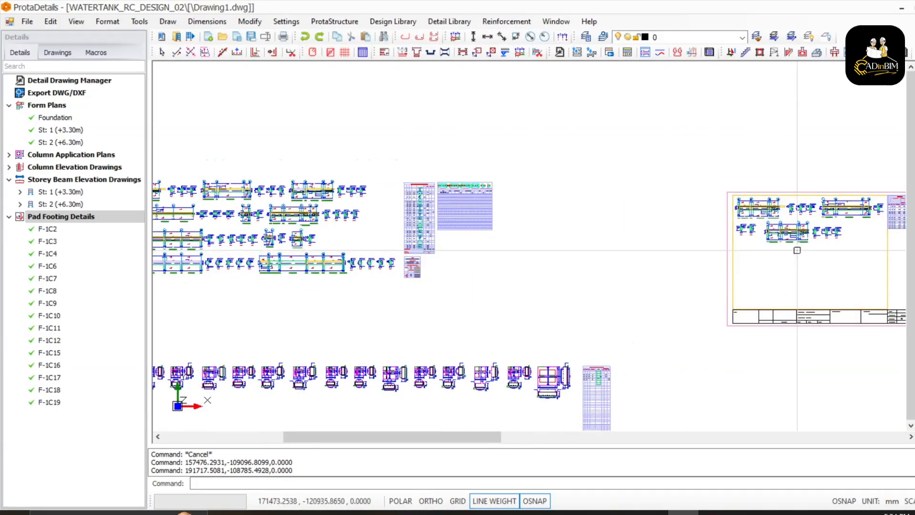
scroll(801, 243, up, 3)
scroll(715, 251, down, 3)
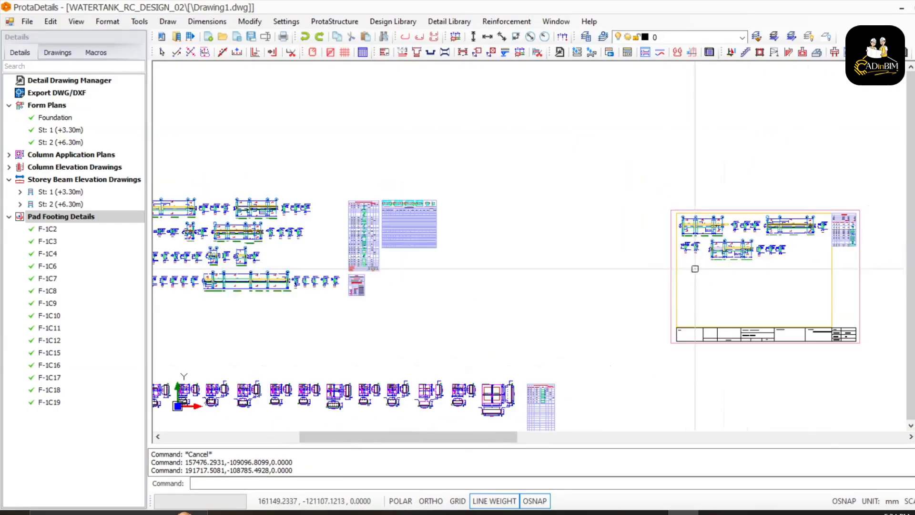
middle_drag(740, 259, 838, 245)
mouse_move(709, 255)
middle_down()
mouse_move(501, 271)
mouse_move(670, 250)
mouse_move(835, 252)
middle_up()
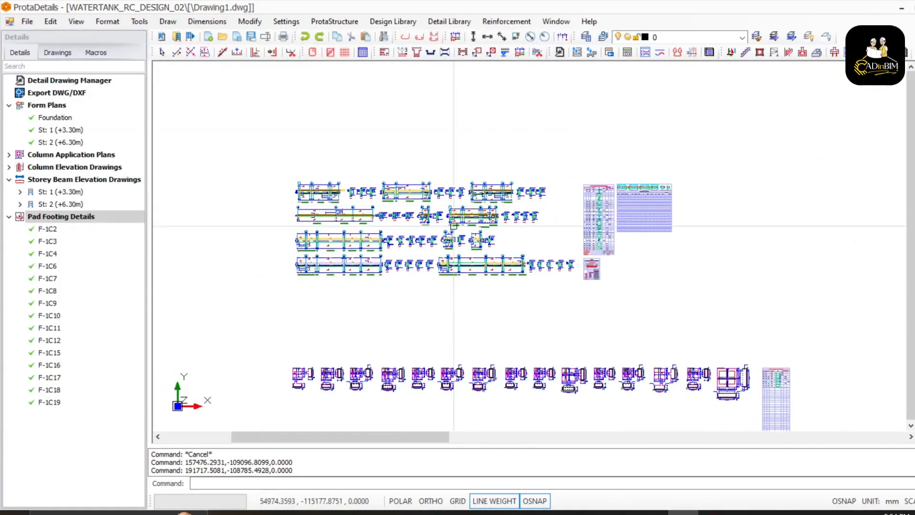
- Copy the 1B25–1B27 and 1B29 beam elevations with their cross-sections onto the first beam sheet, below the beams already placed there
scroll(505, 227, up, 5)
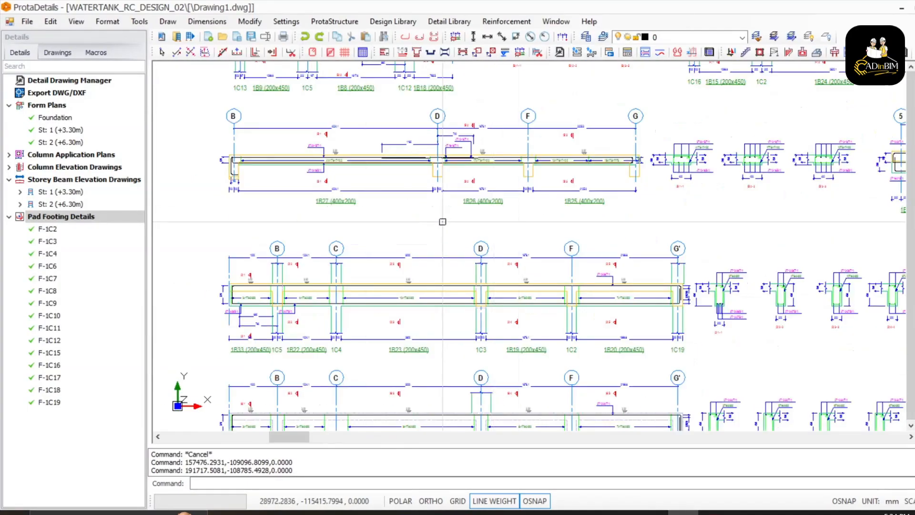
click(297, 185)
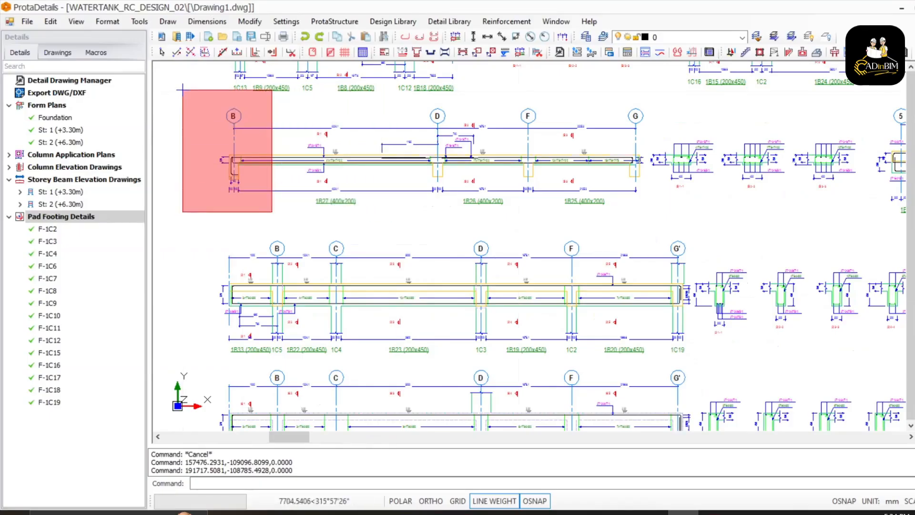
key(Escape)
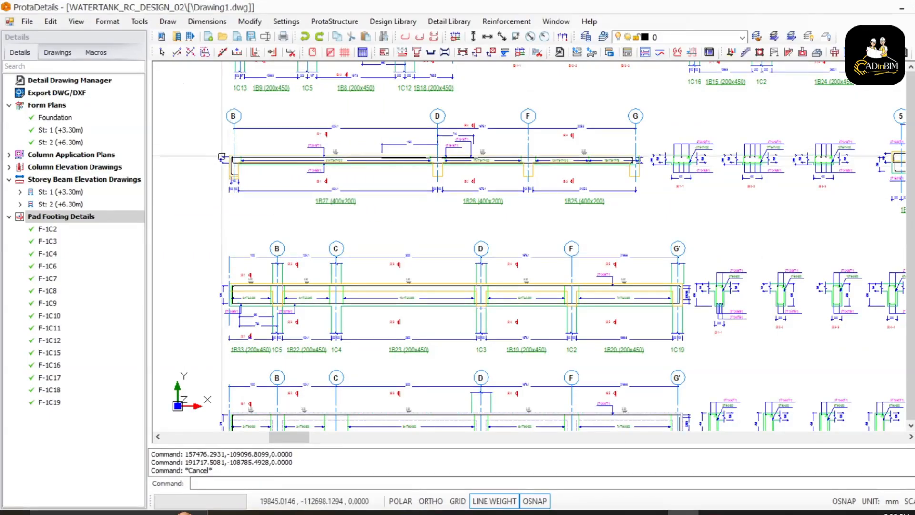
click(205, 104)
middle_drag(637, 245, 353, 224)
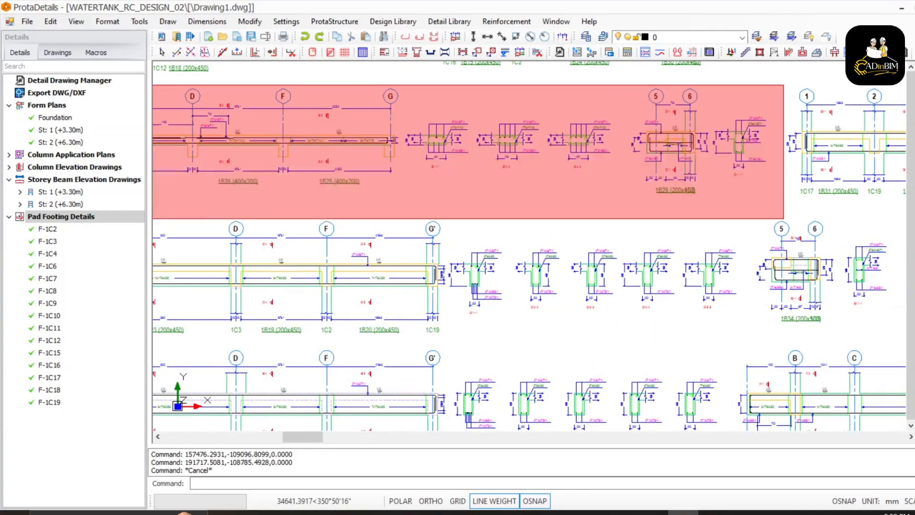
click(787, 223)
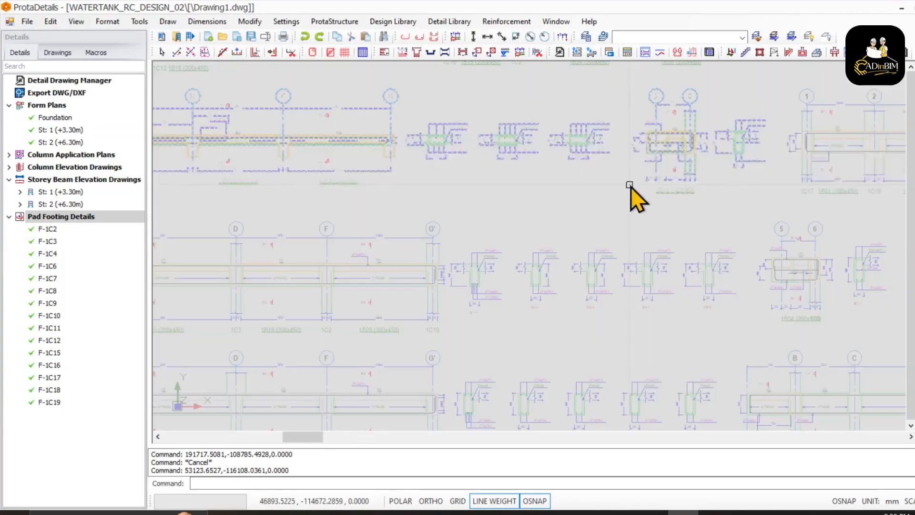
right_click(630, 186)
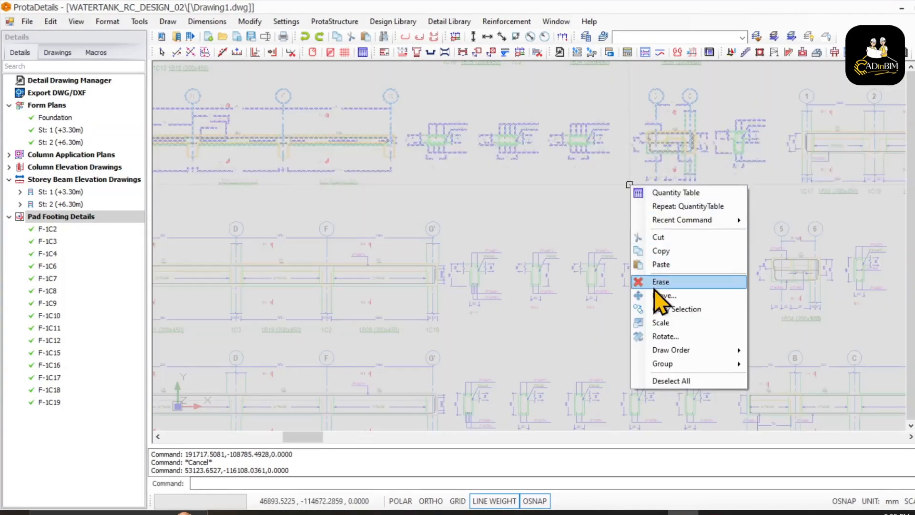
click(661, 310)
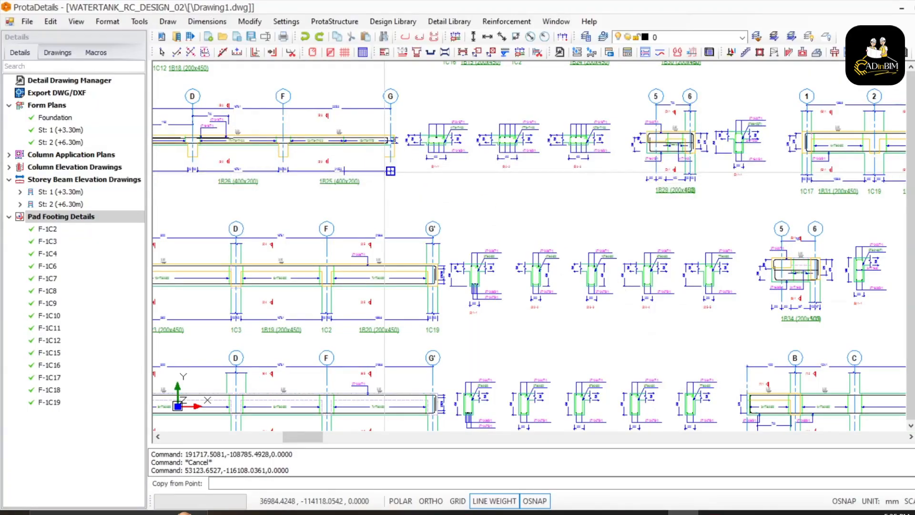
click(385, 171)
scroll(384, 171, down, 8)
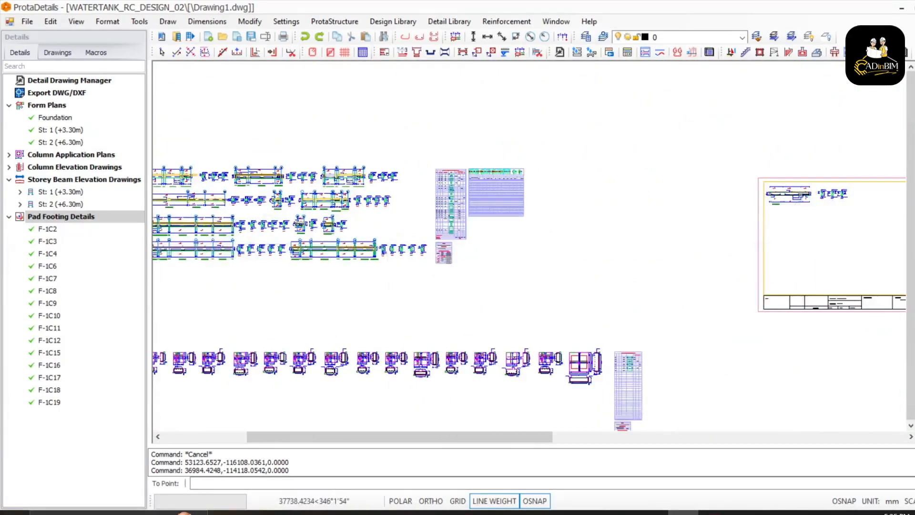
scroll(386, 248, down, 3)
mouse_move(625, 261)
middle_down()
mouse_move(313, 240)
mouse_move(352, 238)
middle_up()
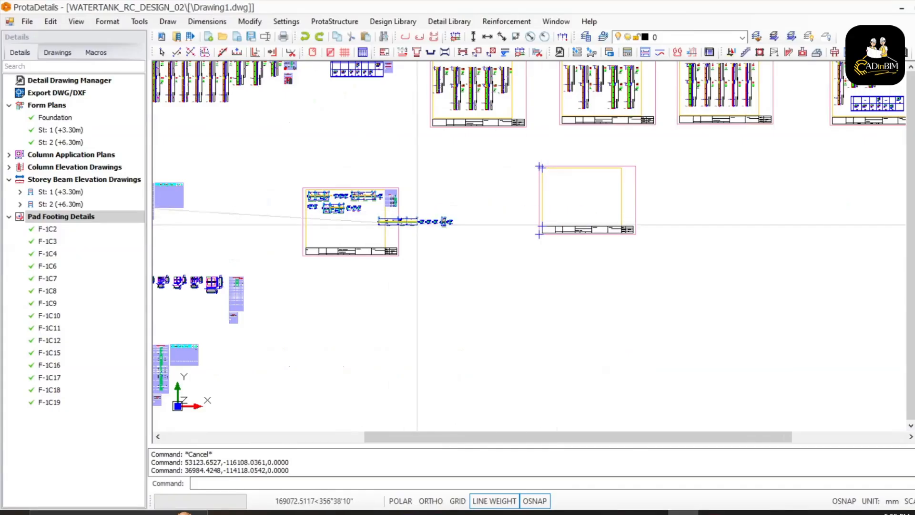
scroll(417, 223, up, 6)
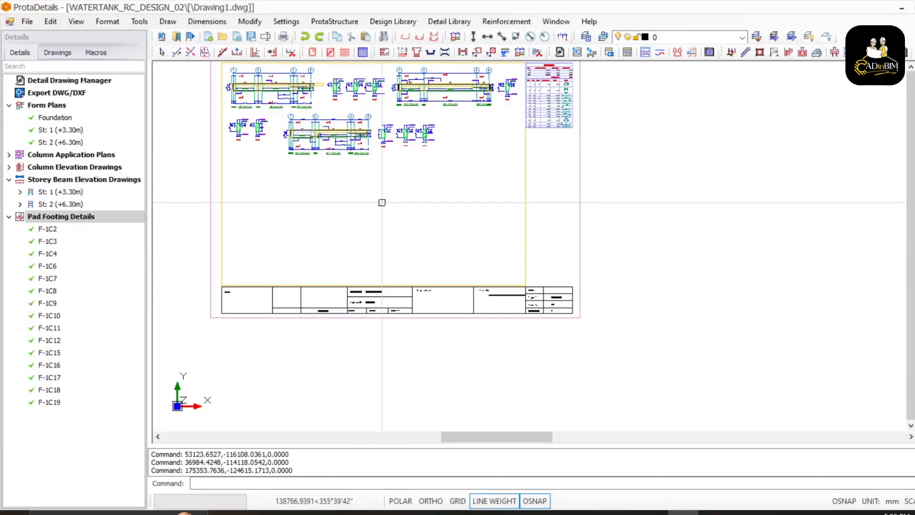
click(382, 202)
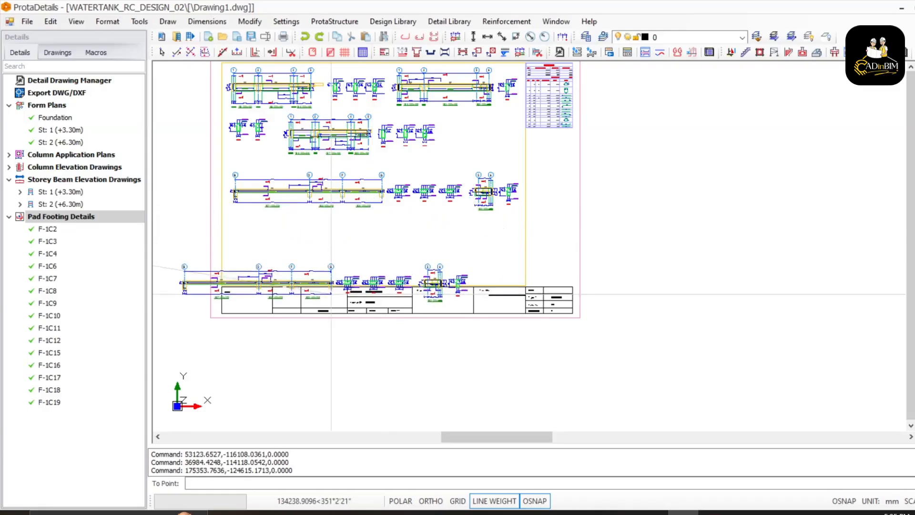
key(Escape)
- Copy the 1B31, 1B32, 1B35 and 1B36 beam elevation with its four cross-sections into the space above the first beam sheet's title block
scroll(331, 294, down, 5)
middle_drag(308, 284, 726, 235)
scroll(444, 204, up, 7)
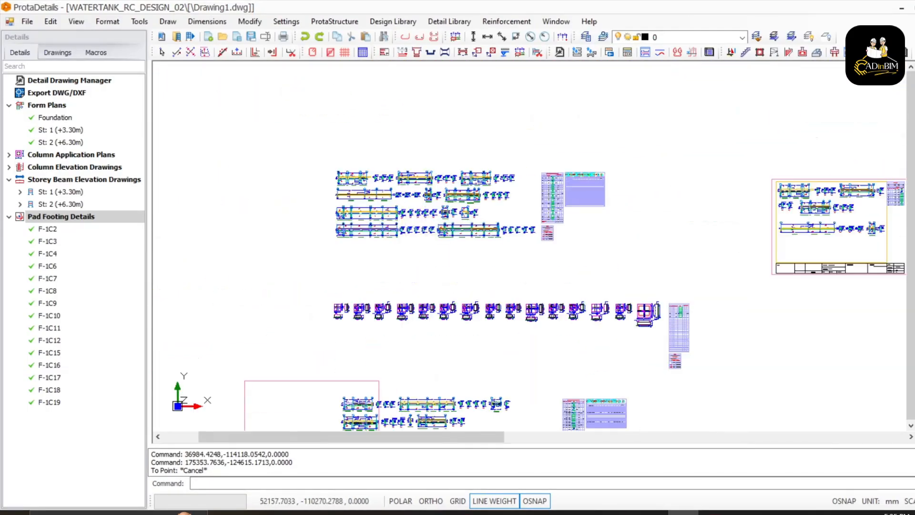
mouse_move(449, 205)
middle_down()
mouse_move(476, 221)
mouse_move(378, 219)
middle_up()
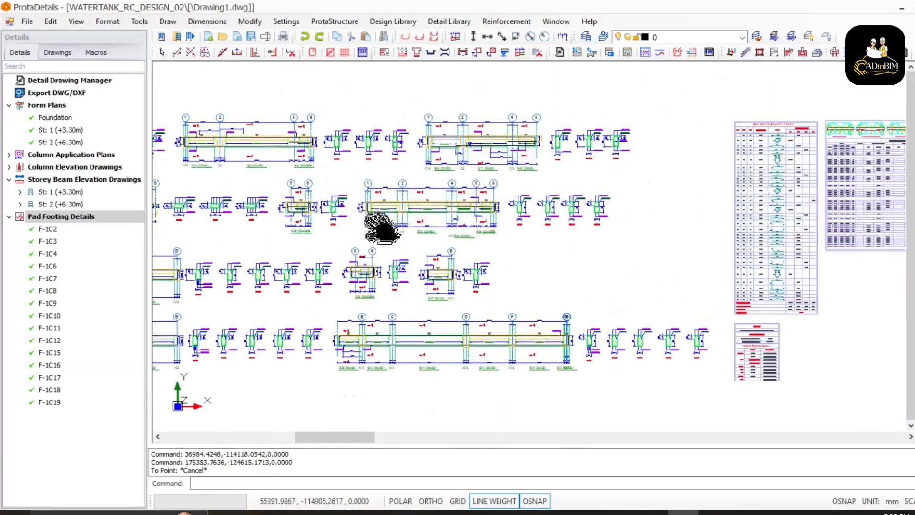
scroll(376, 216, up, 4)
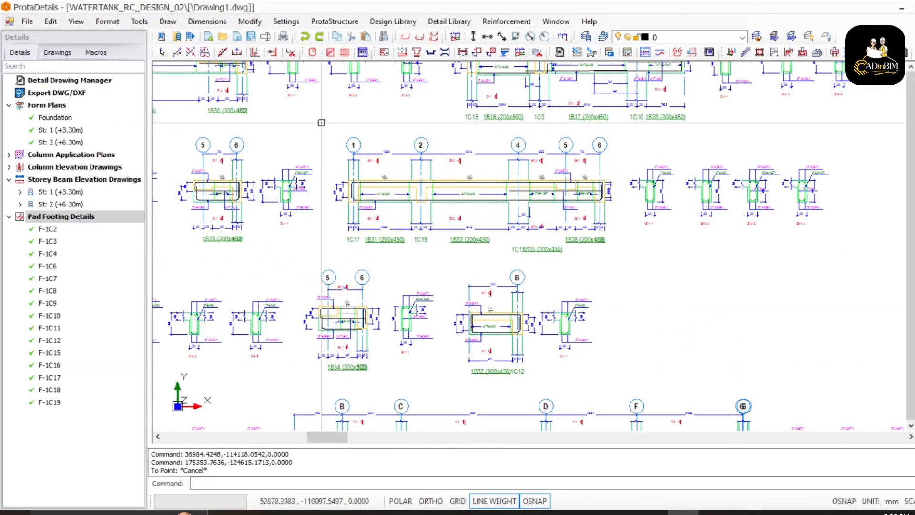
drag(324, 132, 868, 286)
right_click(570, 210)
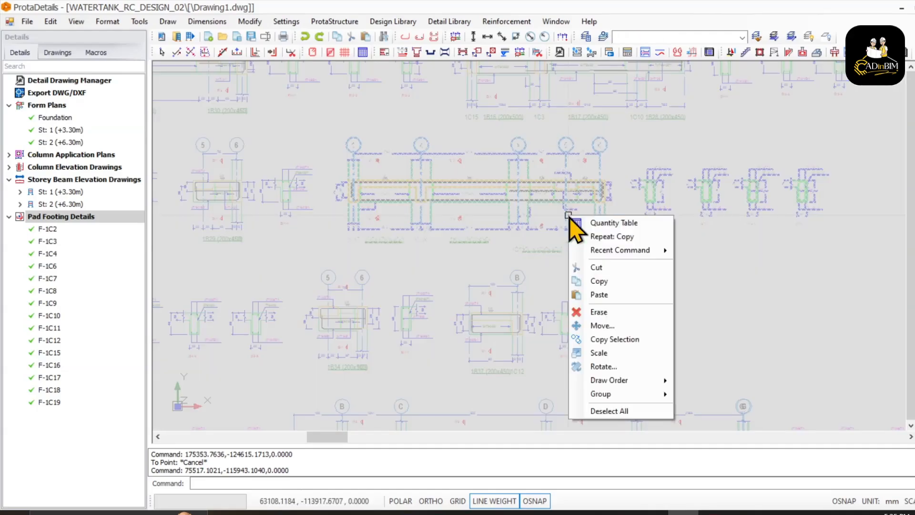
click(610, 339)
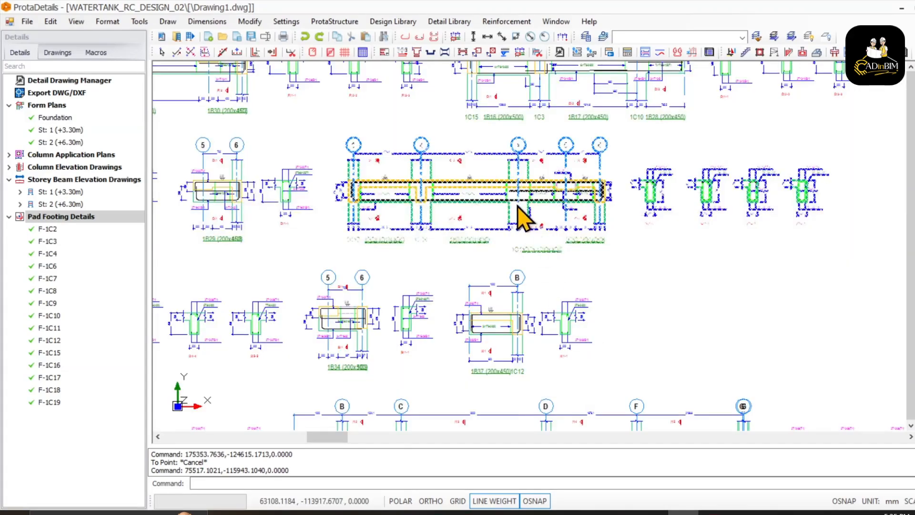
scroll(743, 405, down, 8)
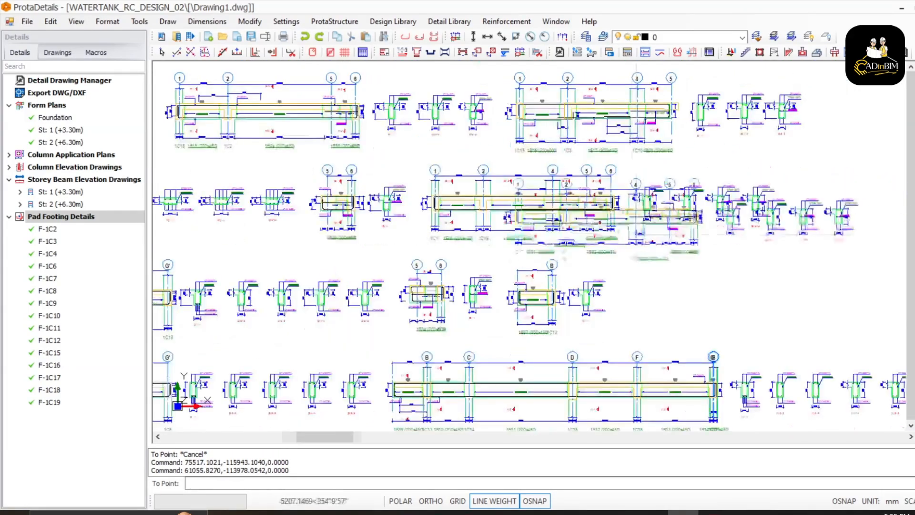
scroll(457, 243, down, 3)
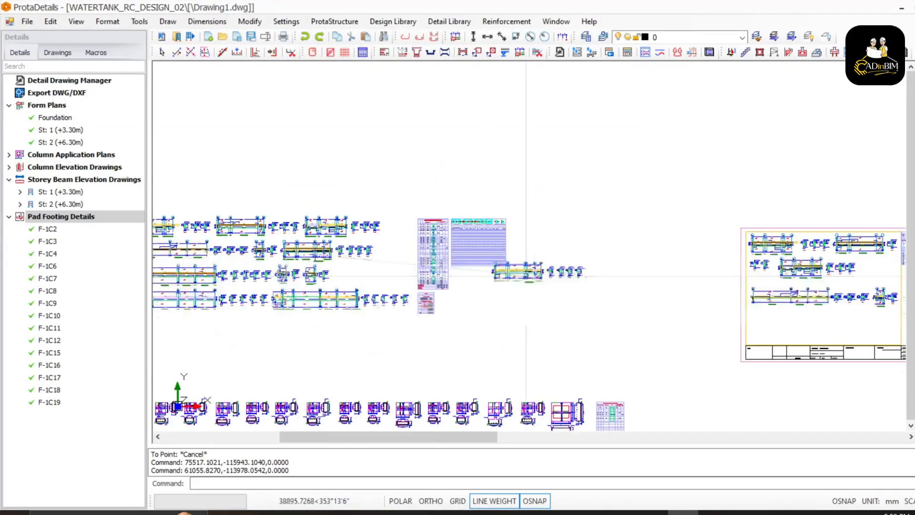
middle_drag(521, 266, 229, 245)
scroll(470, 300, up, 2)
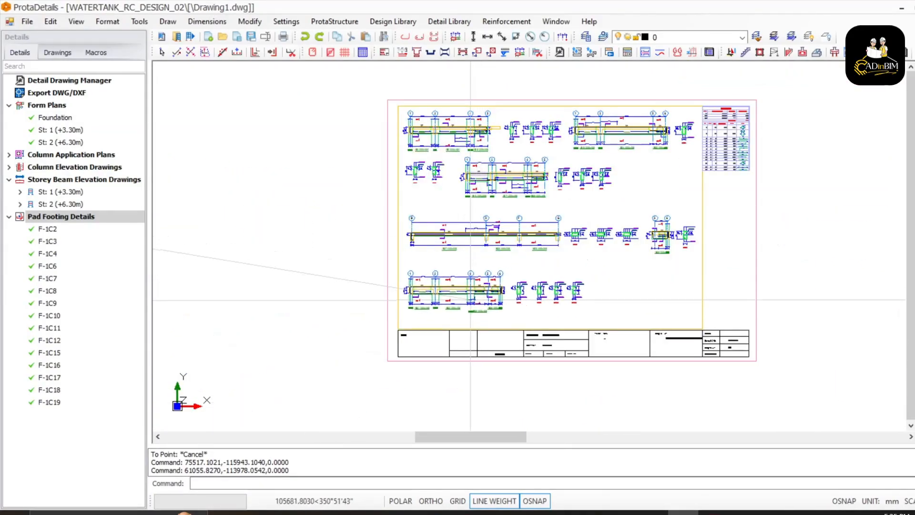
click(472, 298)
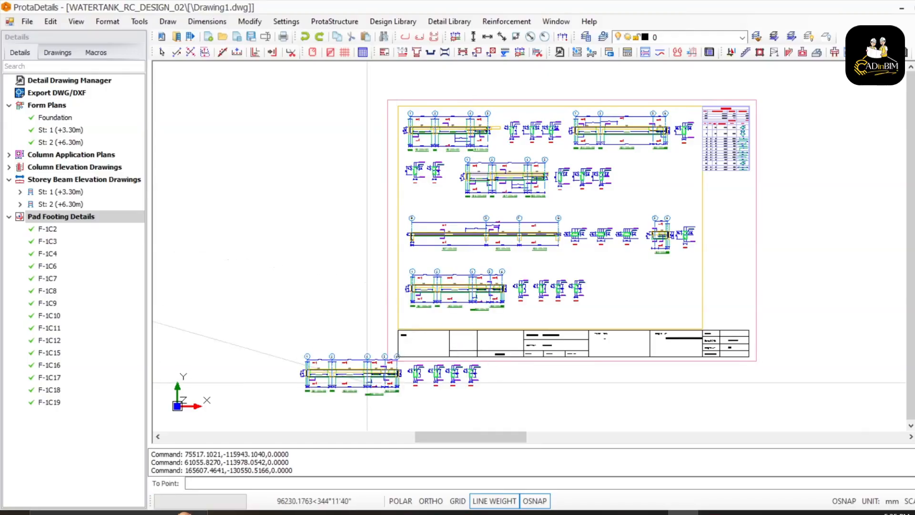
key(Escape)
- Start exporting the drawing for external software in DWG/DXF format
scroll(339, 356, down, 2)
middle_drag(339, 357, 425, 326)
scroll(423, 284, down, 2)
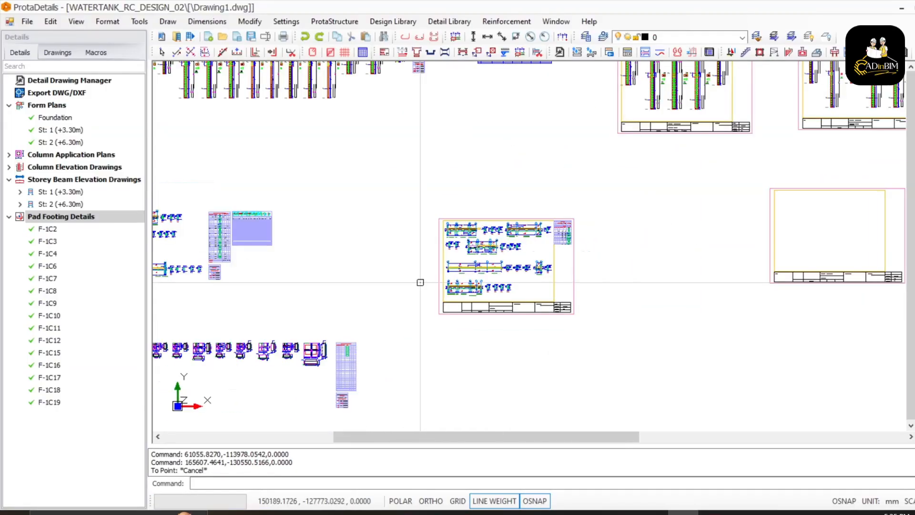
scroll(366, 265, down, 2)
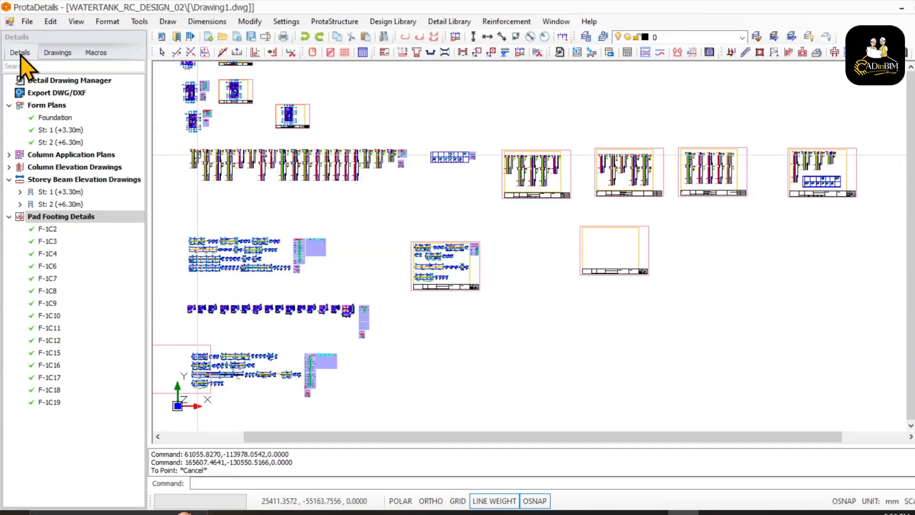
click(42, 95)
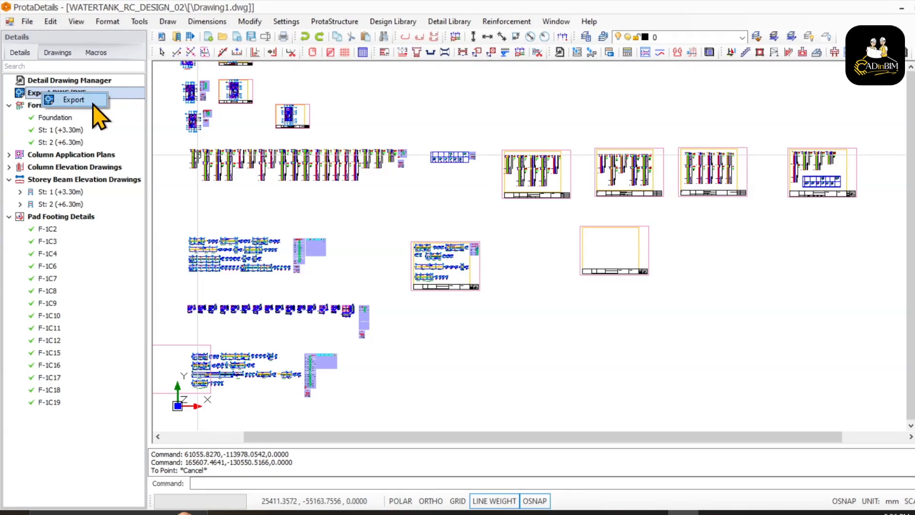
click(10, 22)
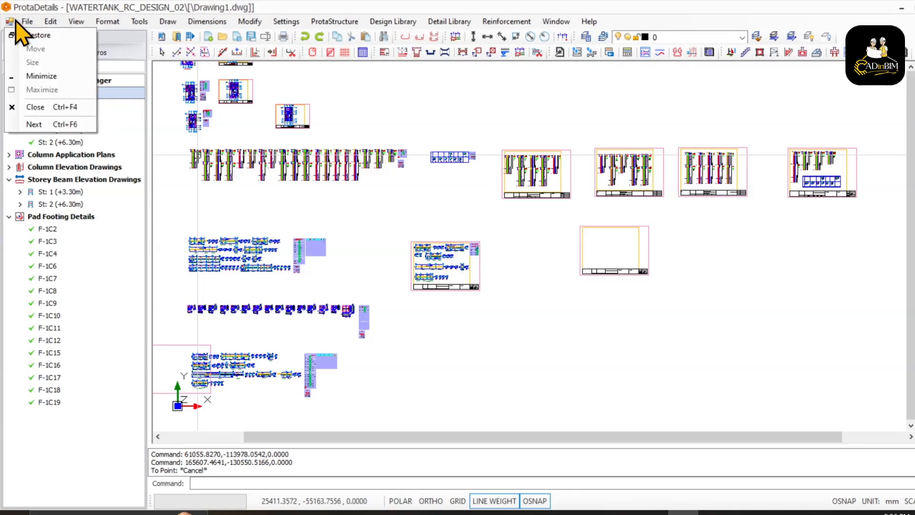
key(Escape)
click(27, 21)
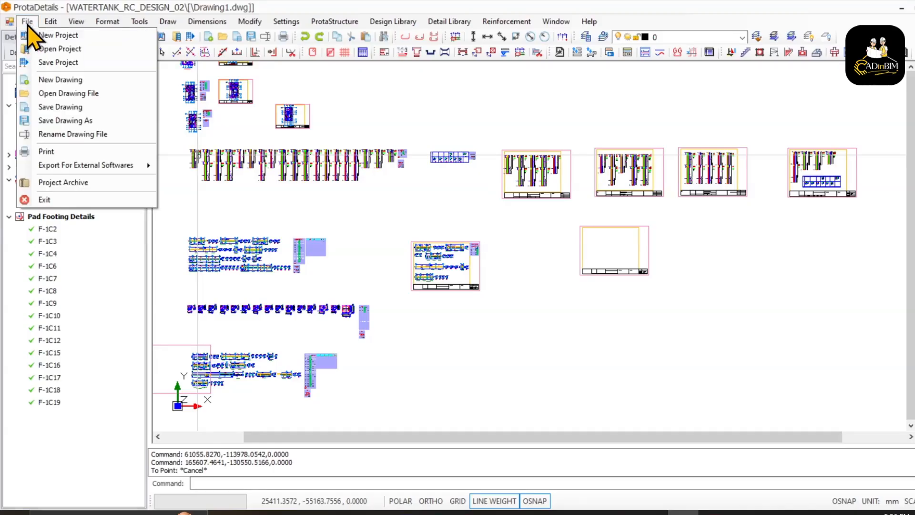
mouse_move(62, 167)
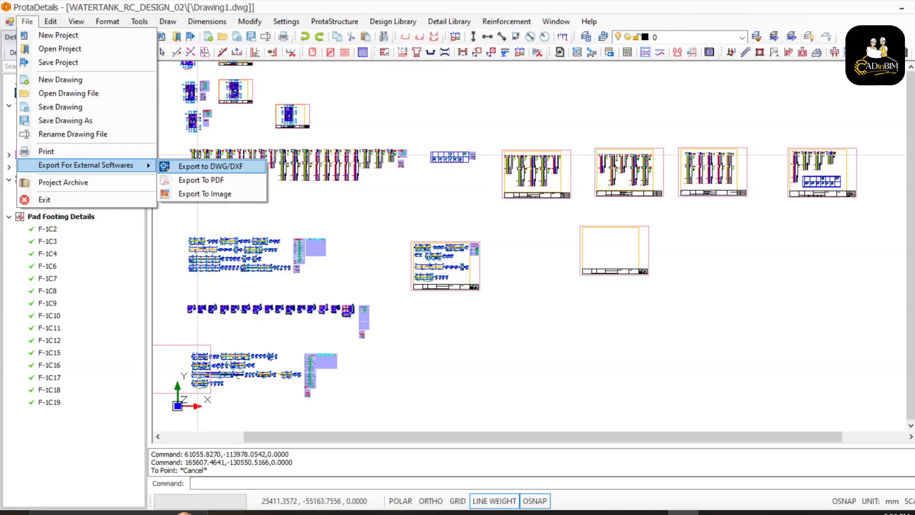
click(210, 166)
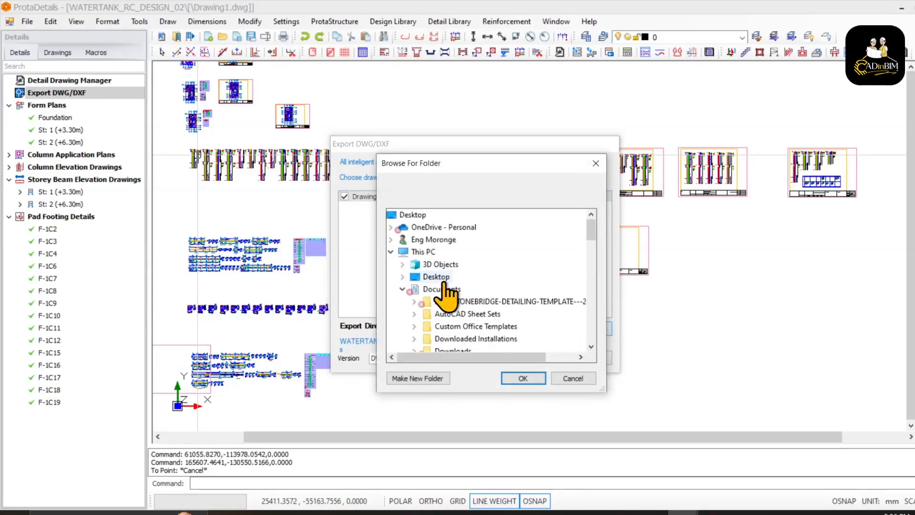
- Set the export folder to CadinBim\#Prota_Structure on drive D:, run the export and decline overriding the existing Drawing1.dwg
scroll(448, 291, down, 4)
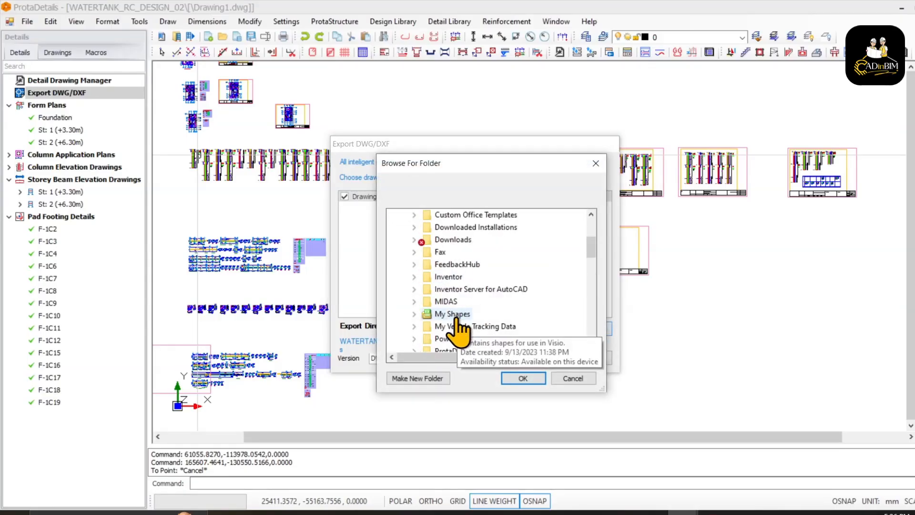
scroll(458, 329, down, 5)
scroll(457, 329, down, 8)
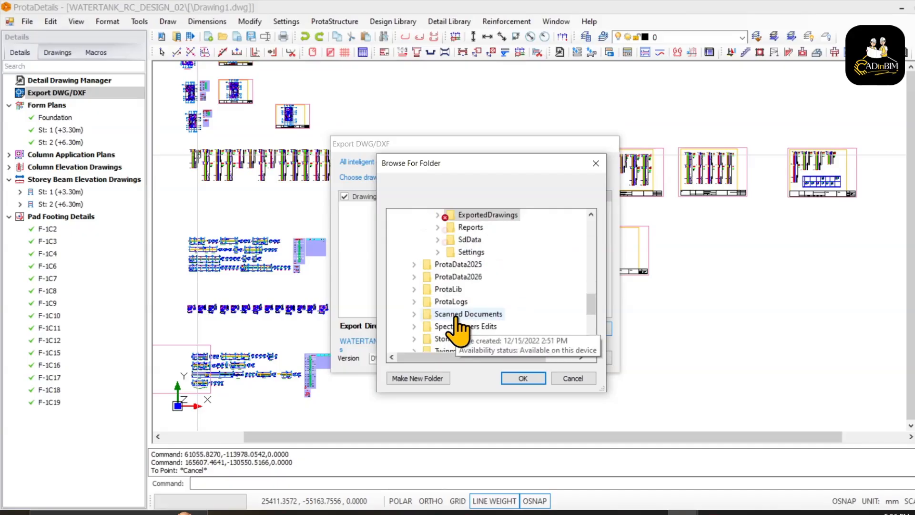
double_click(449, 276)
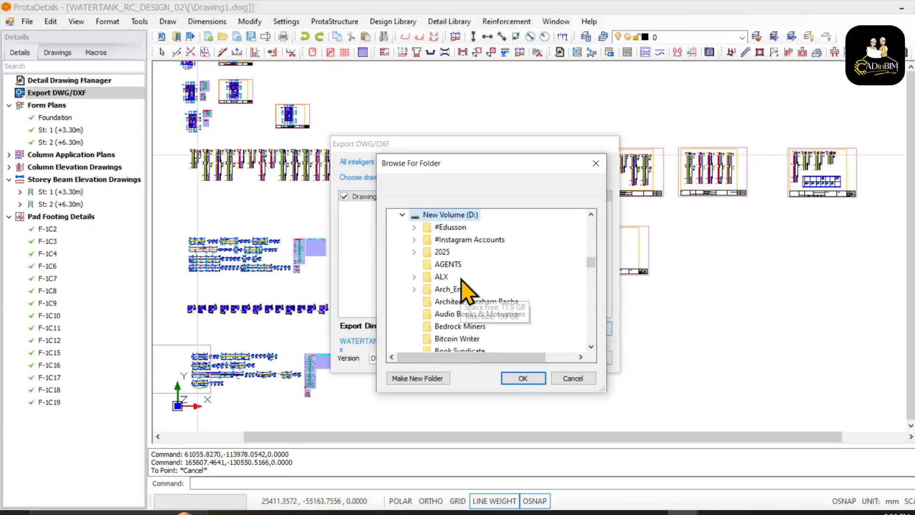
scroll(457, 320, down, 2)
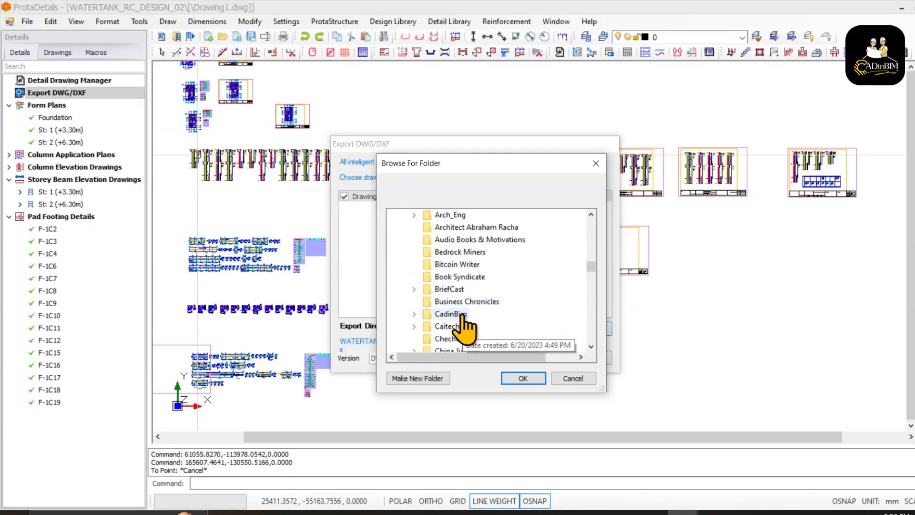
double_click(451, 314)
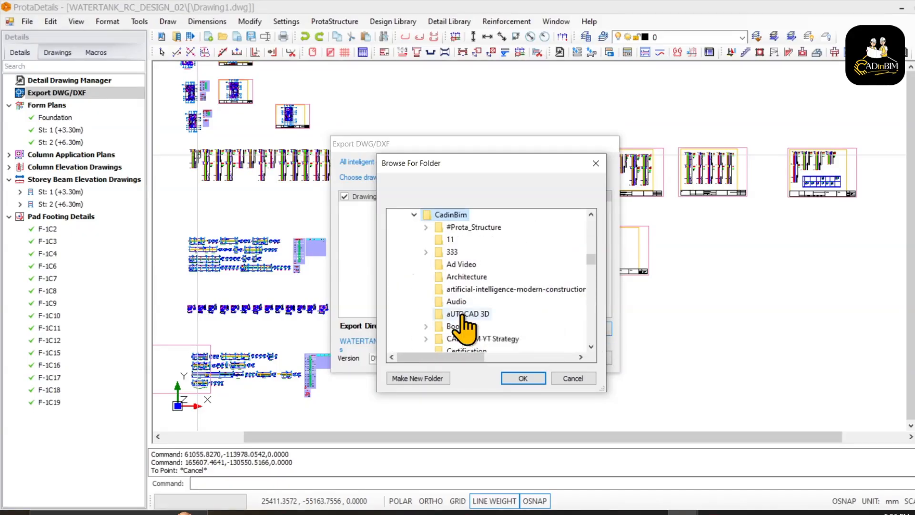
double_click(471, 229)
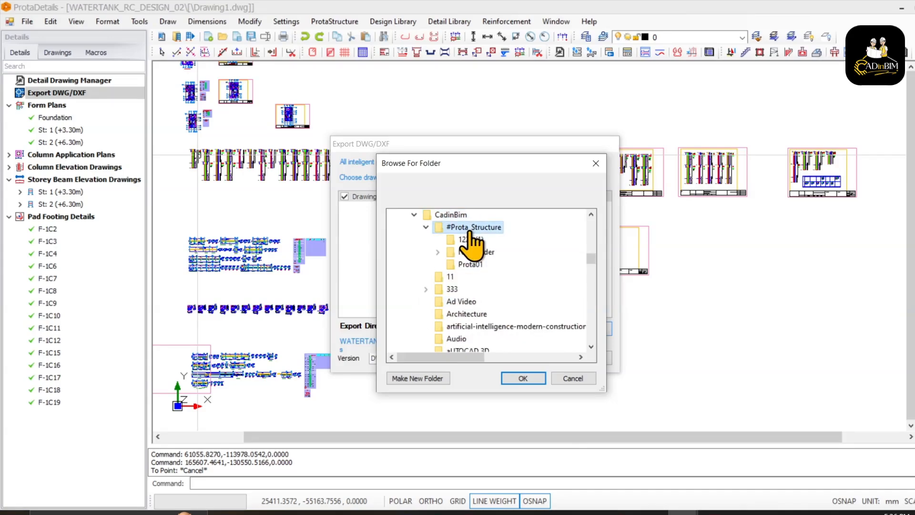
click(523, 379)
click(527, 358)
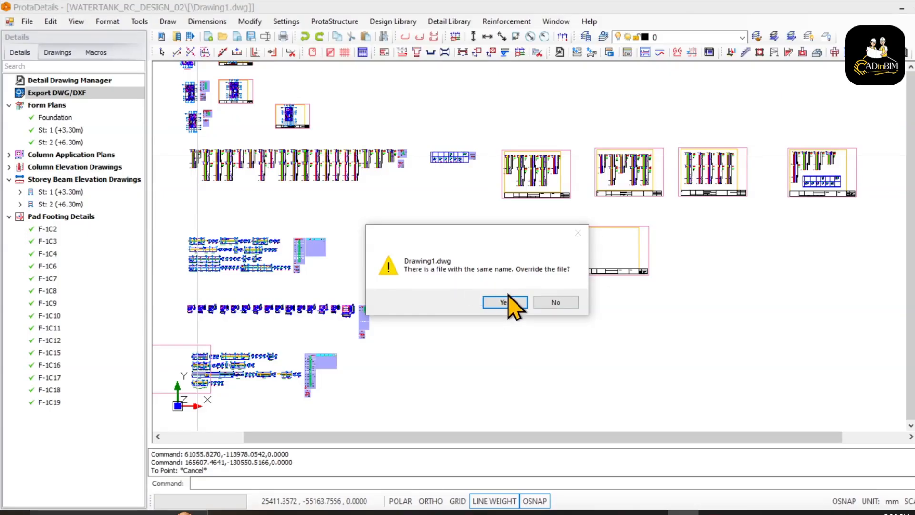
click(545, 302)
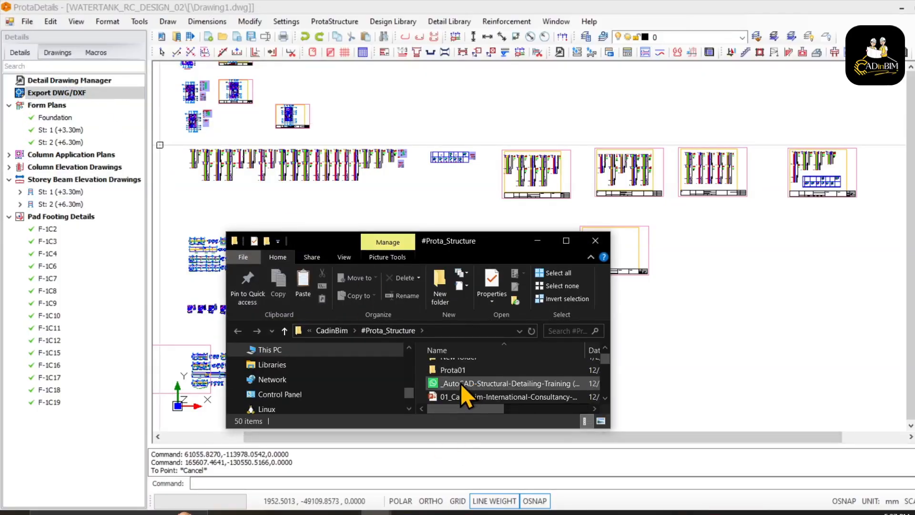
- Check the contents of the Prota01 subfolder inside #Prota_Structure and close the folder window
double_click(456, 372)
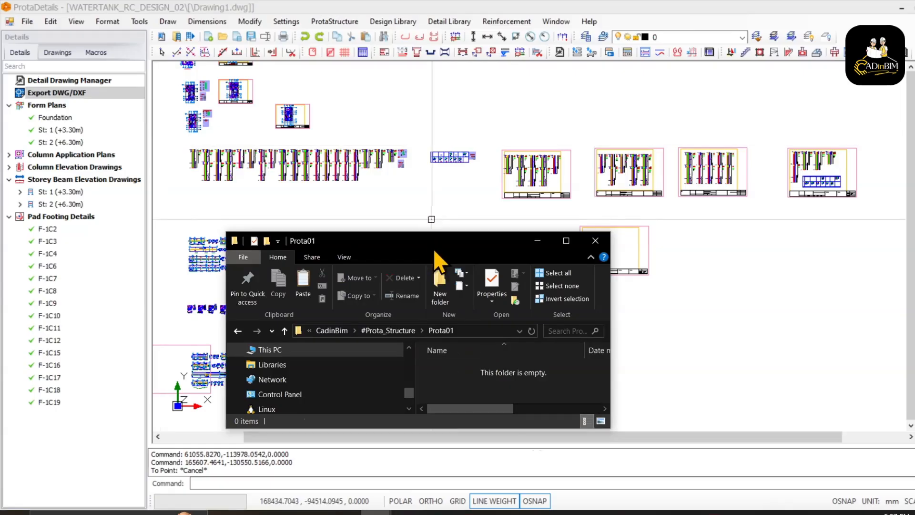
drag(433, 248, 409, 170)
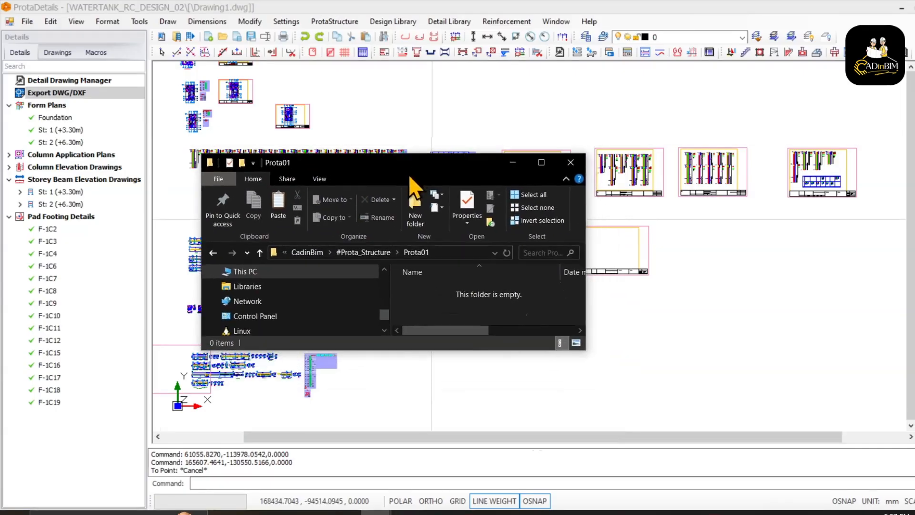
click(570, 162)
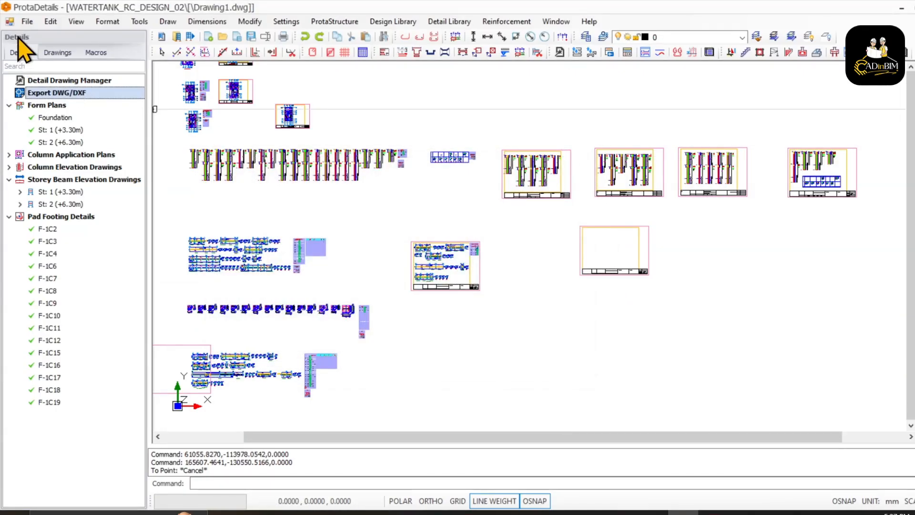
- Export Drawing1.dwg for external software into the CadinBim\#Prota_Structure\Prota01 folder on drive D:
double_click(39, 93)
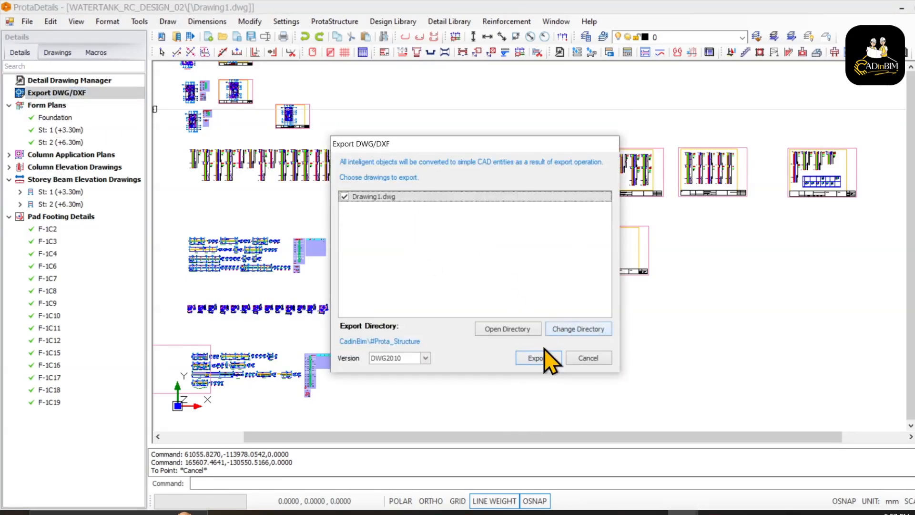
click(560, 331)
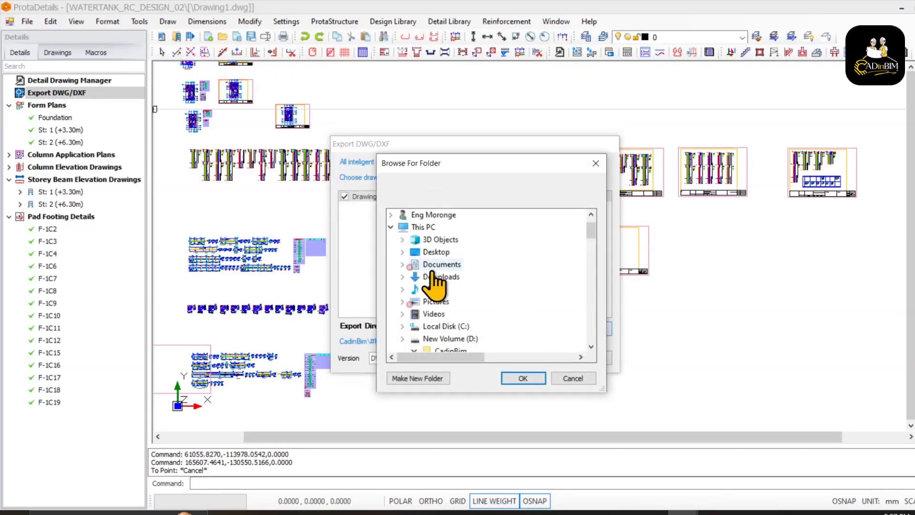
scroll(448, 267, down, 1)
click(460, 303)
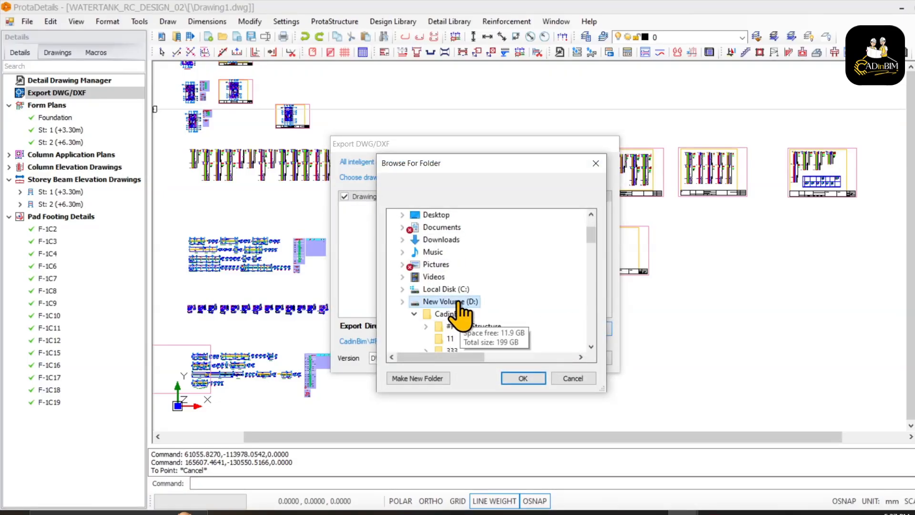
scroll(460, 274, down, 2)
click(460, 254)
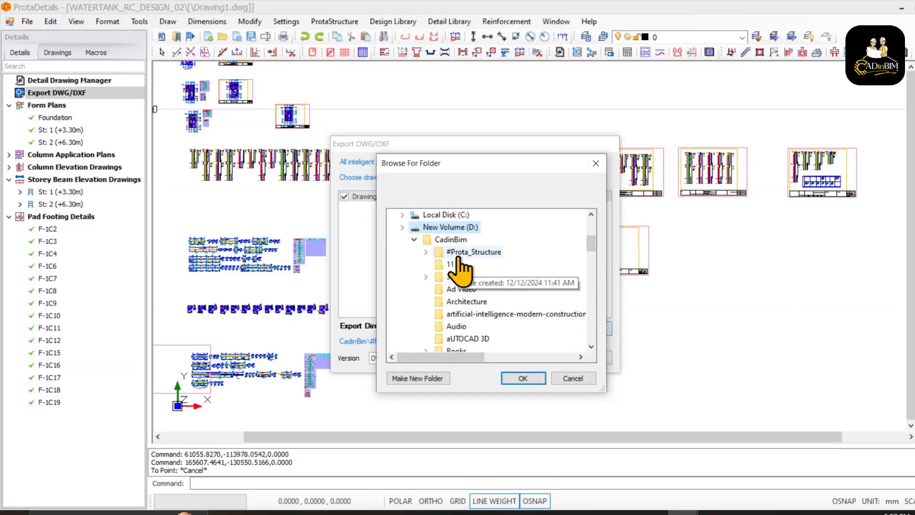
click(470, 289)
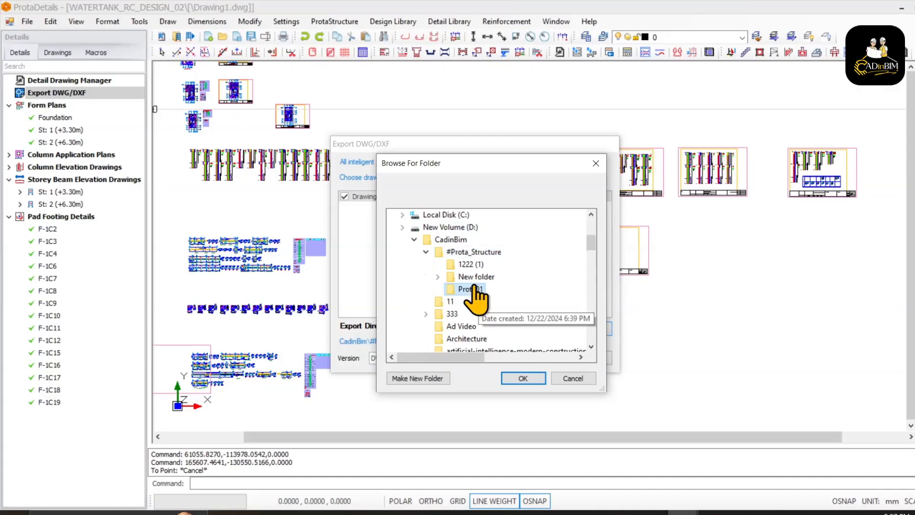
click(523, 379)
click(536, 358)
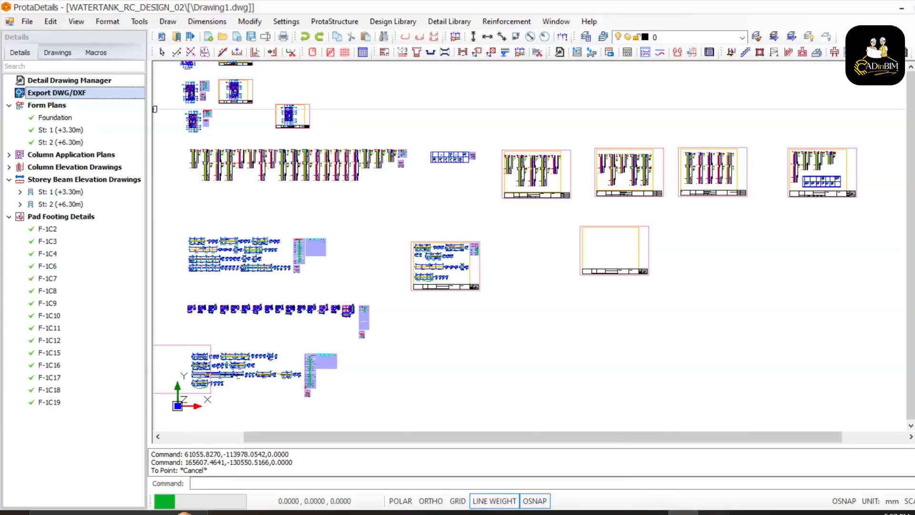
- Switch to AutoCAD and open the STONEBRIDGE-COMPANY-STRUCTURAL-DETAILING-TEMPLATE (1).dwg drawing from the Structural folder
click(714, 513)
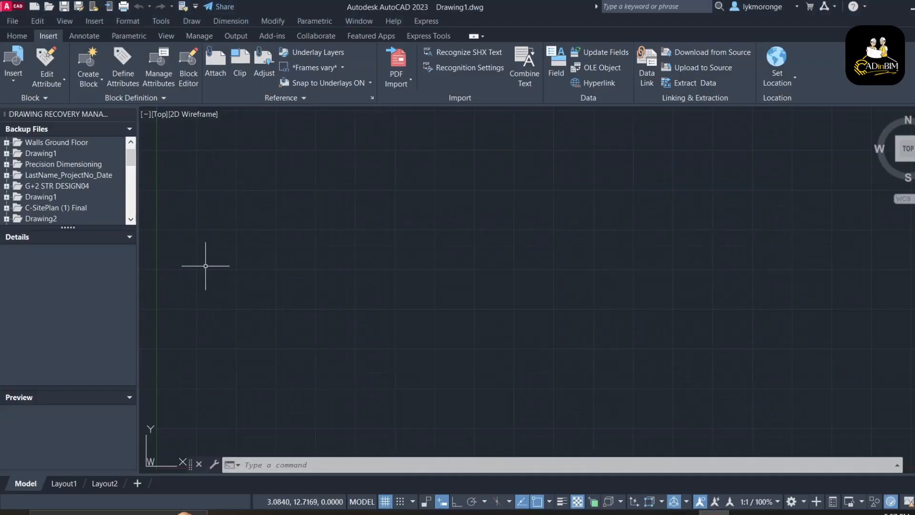
scroll(336, 233, down, 2)
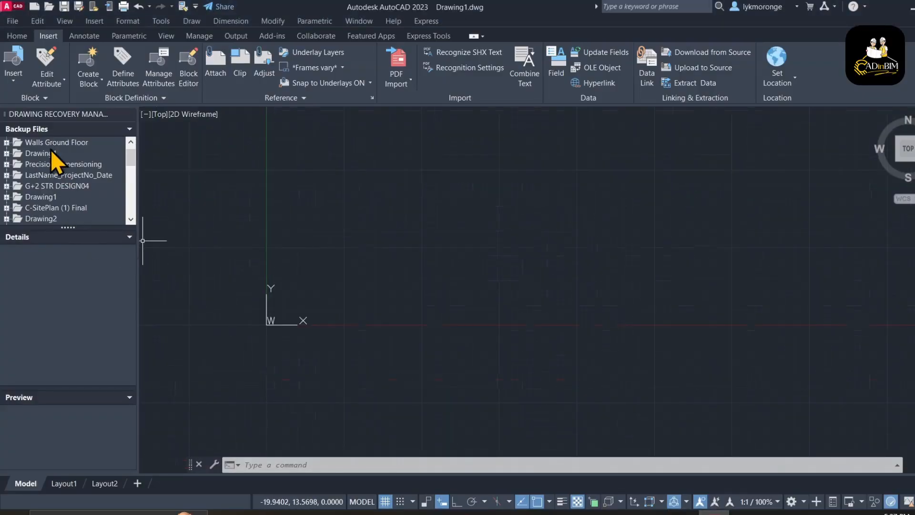
mouse_move(53, 116)
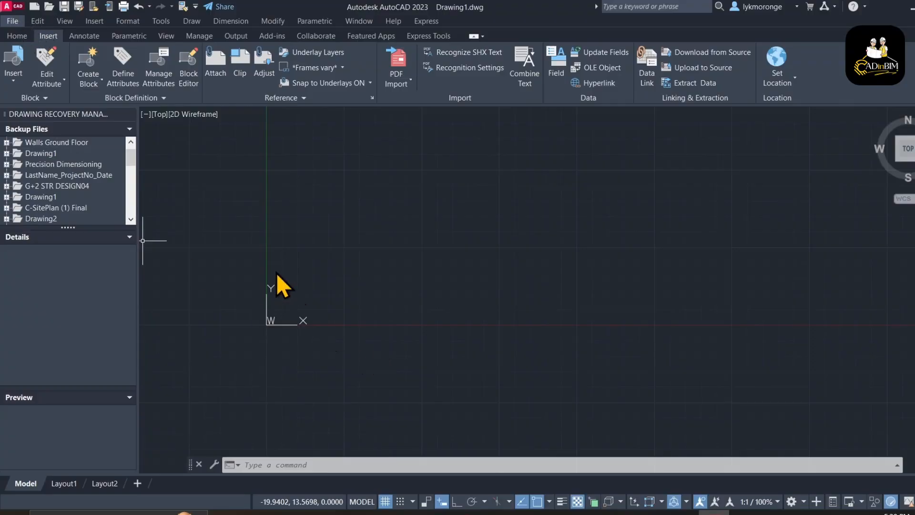
key(Right)
key(Down)
click(321, 217)
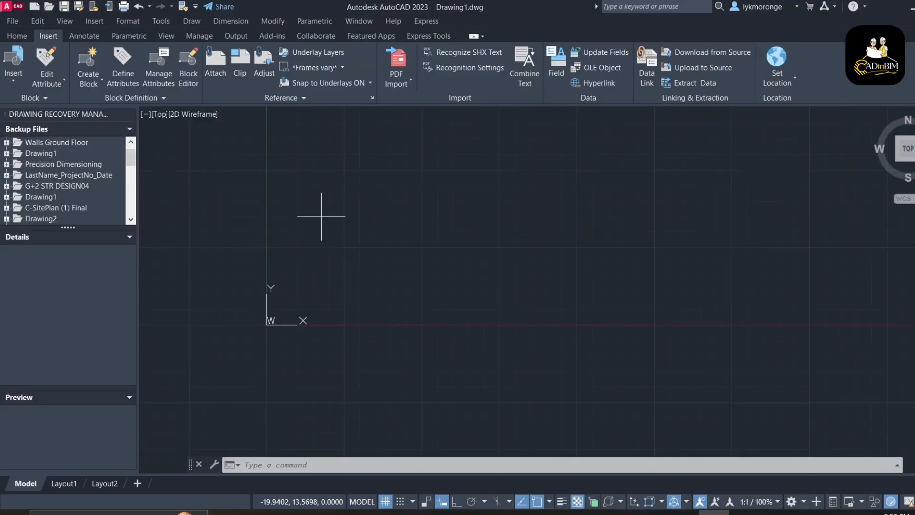
click(327, 210)
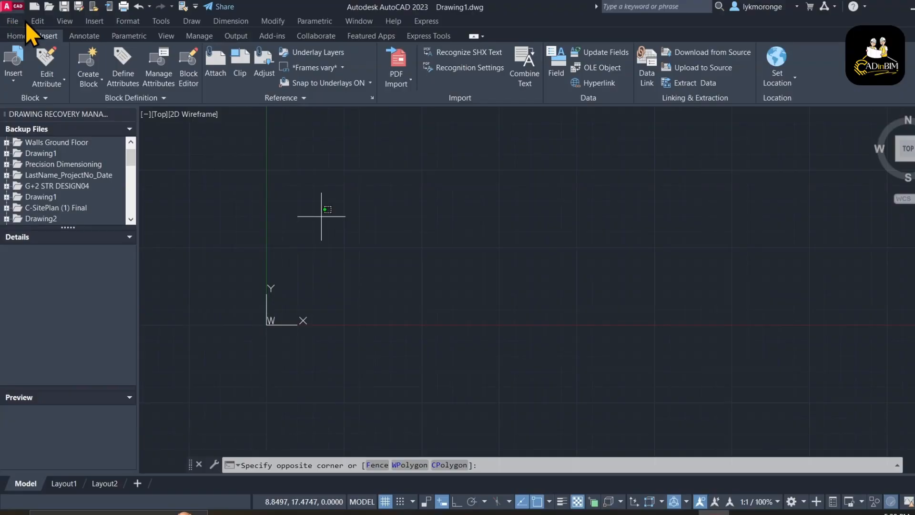
click(12, 6)
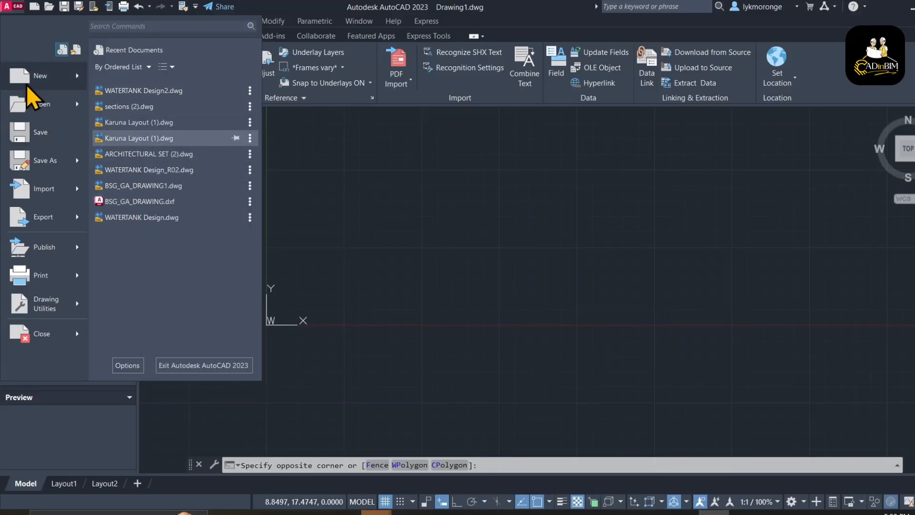
click(37, 100)
click(36, 99)
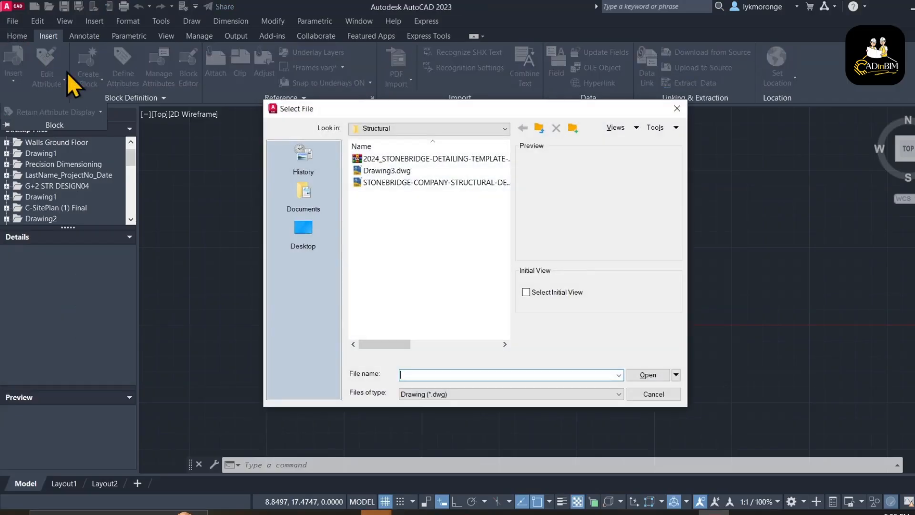
click(422, 183)
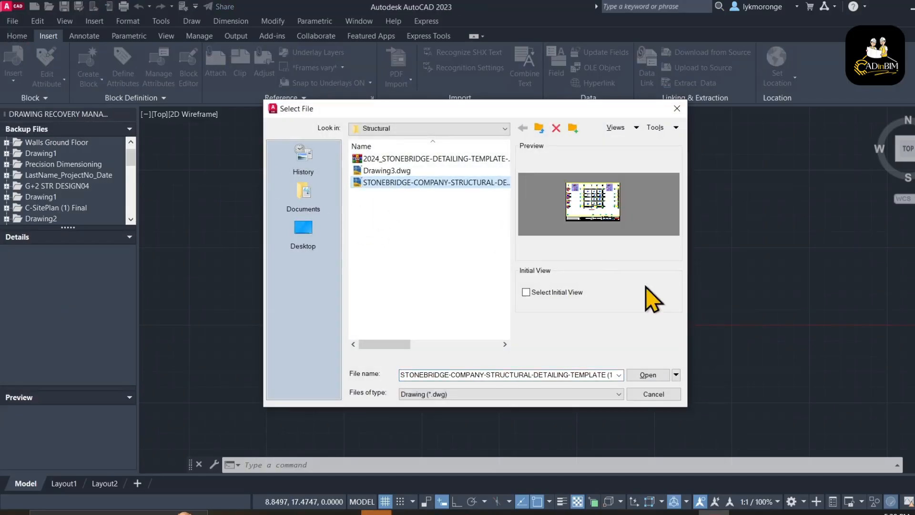
click(639, 375)
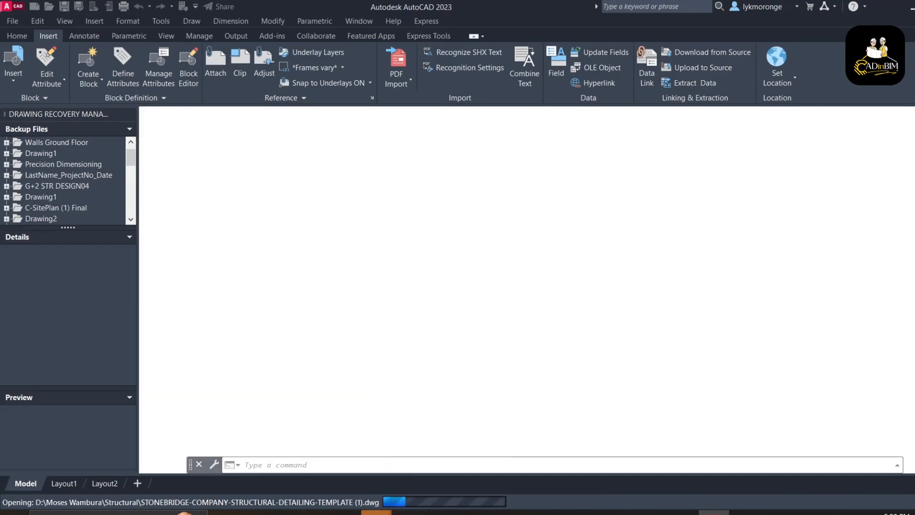
- Open the exported Drawing1.dwg from the Prota01 folder with the AutoCAD Application and minimize the folder window
mouse_move(376, 512)
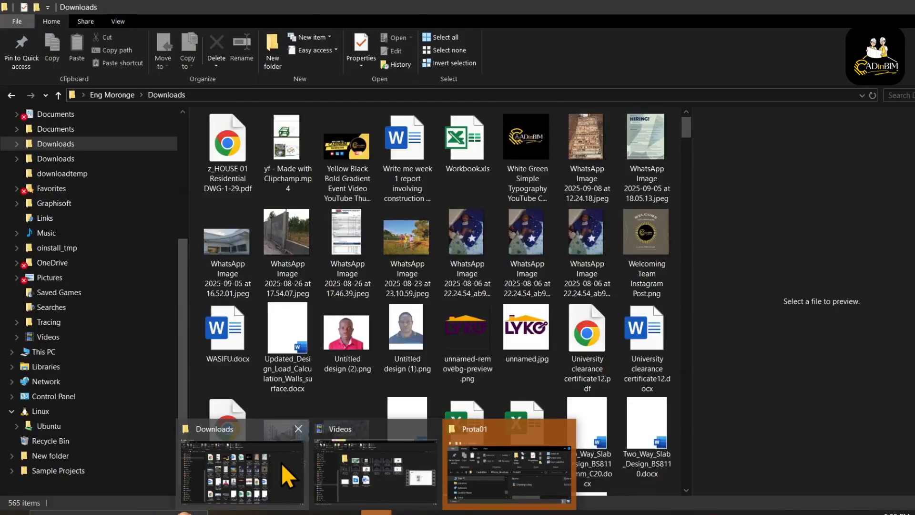
mouse_move(414, 465)
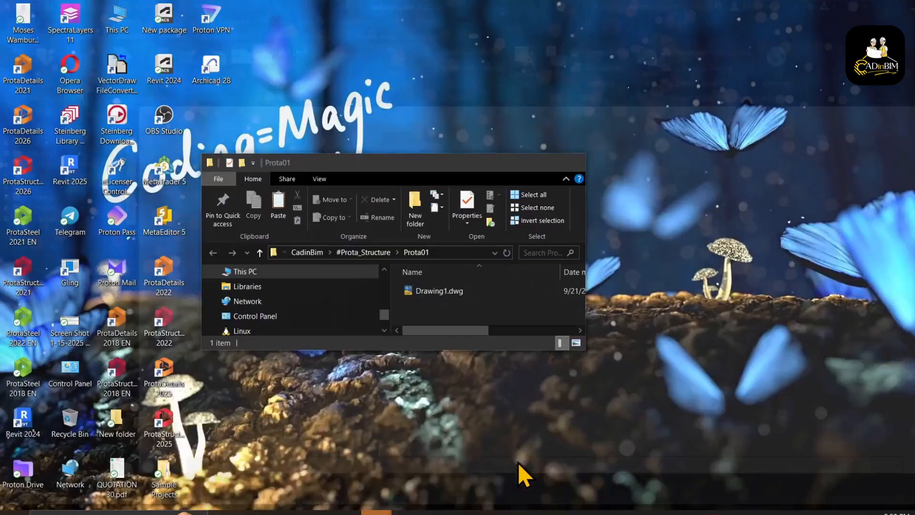
click(518, 465)
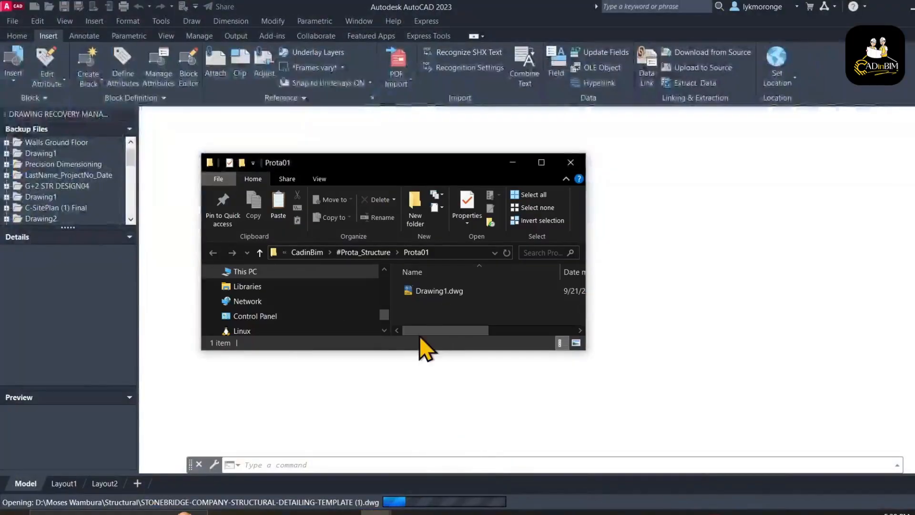
click(442, 290)
right_click(443, 290)
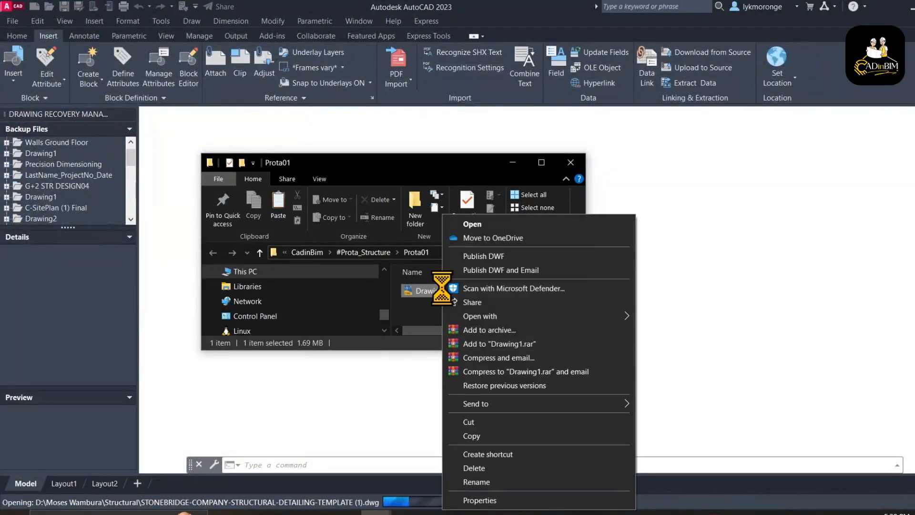
mouse_move(476, 317)
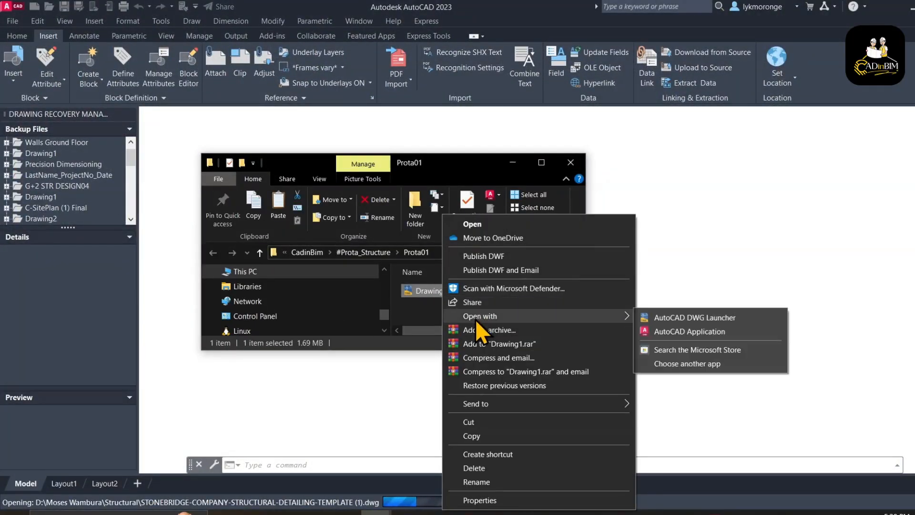
click(695, 335)
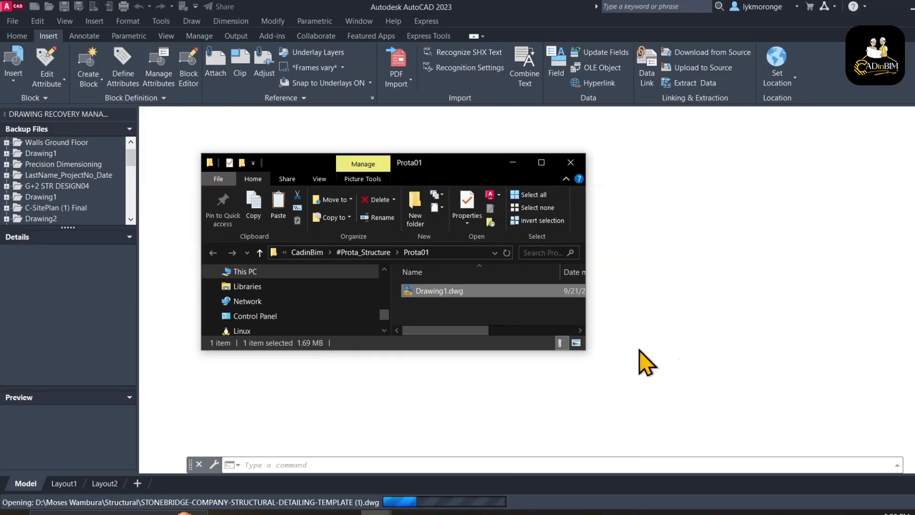
click(513, 162)
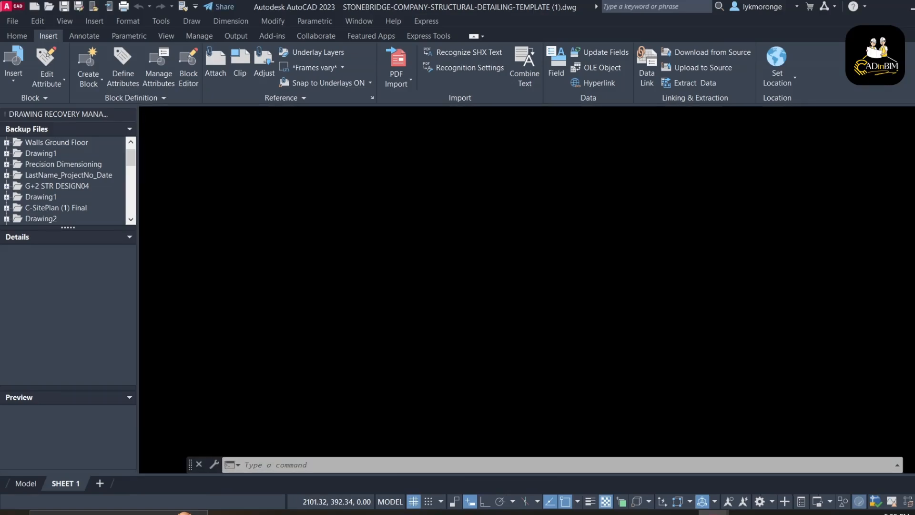
click(446, 237)
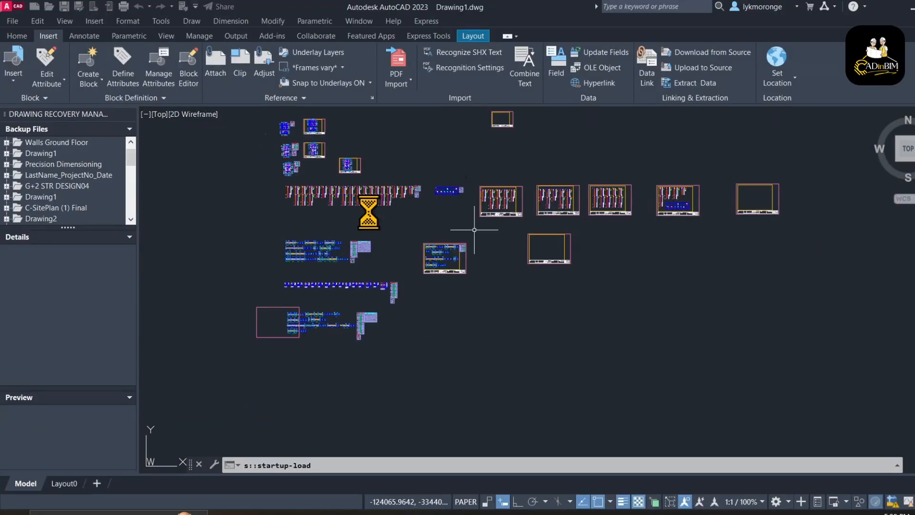
- Examine the exported column elevations and title-block sheets in Drawing1.dwg, up close and as a whole layout
scroll(326, 183, up, 10)
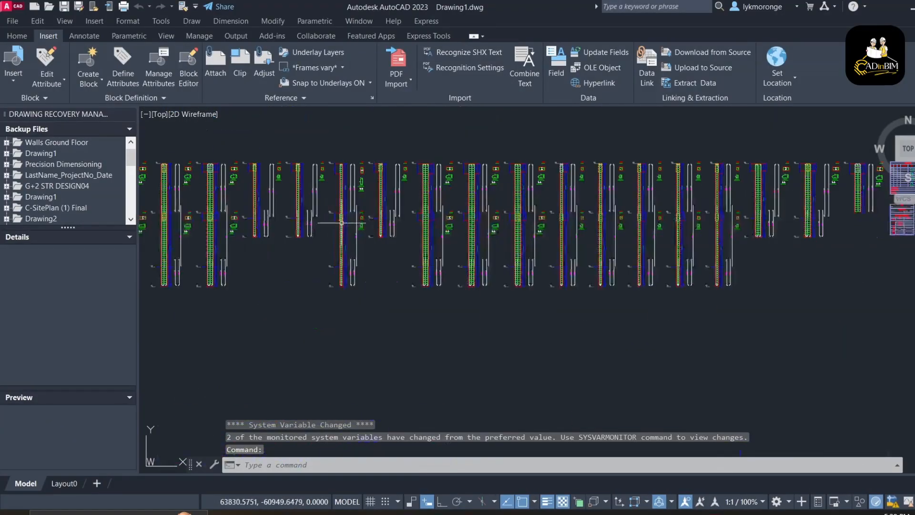
scroll(342, 222, down, 8)
scroll(340, 222, down, 3)
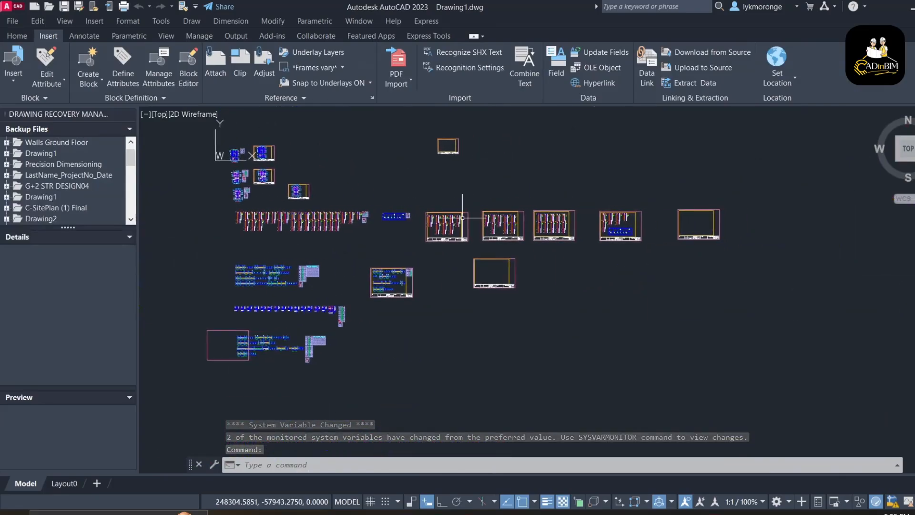
scroll(443, 214, up, 8)
scroll(443, 214, down, 4)
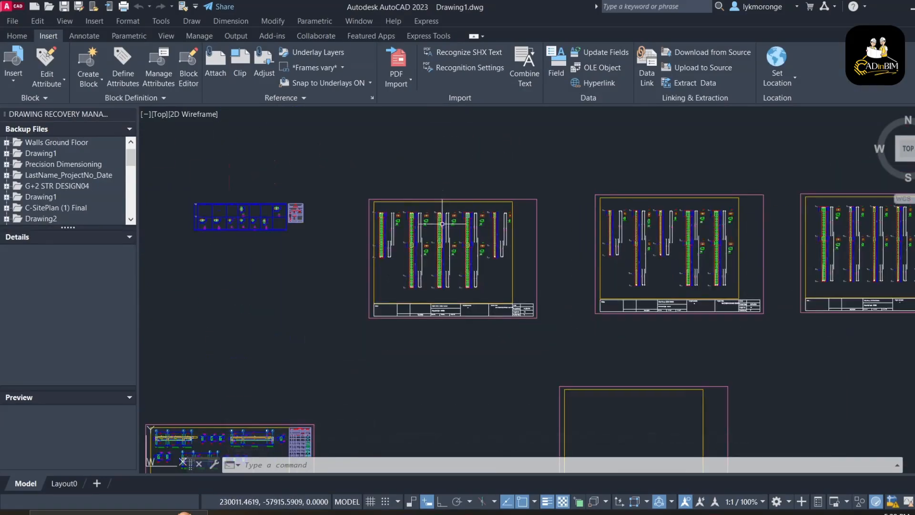
scroll(442, 224, up, 6)
scroll(441, 224, down, 5)
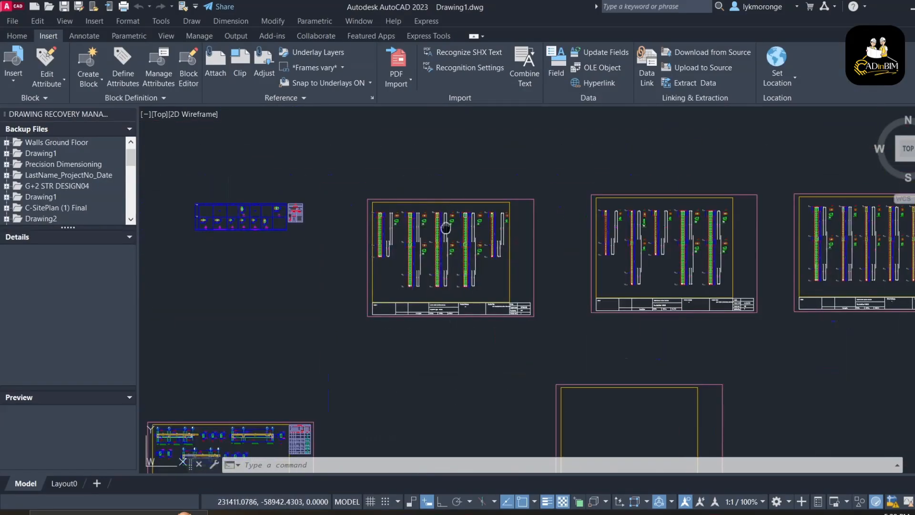
middle_drag(445, 228, 469, 227)
scroll(409, 222, down, 2)
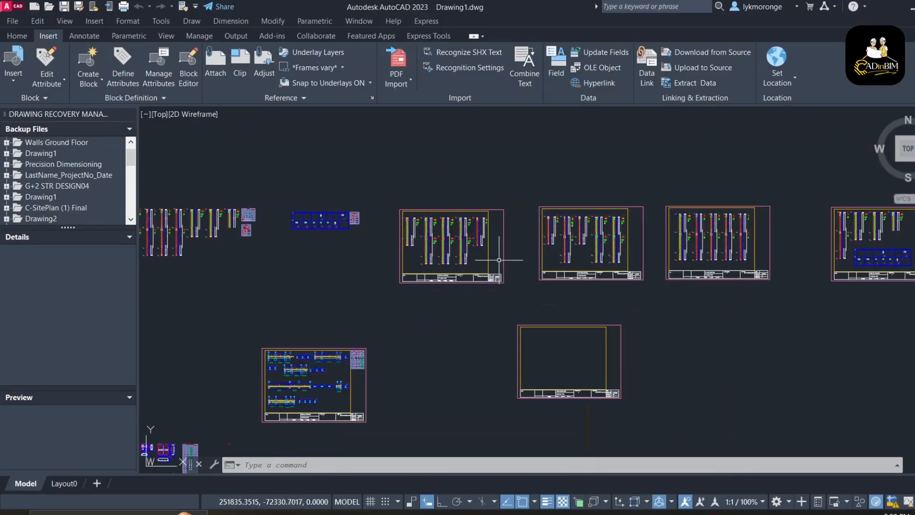
scroll(486, 248, down, 3)
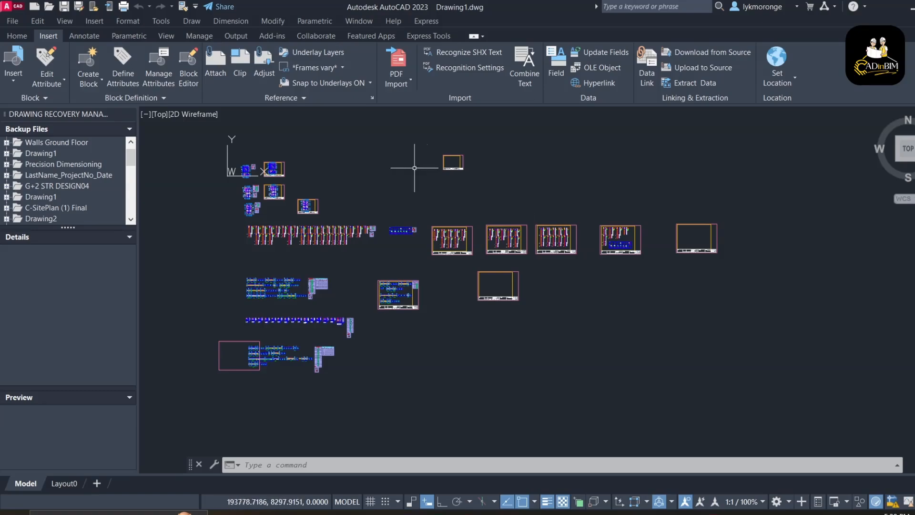
click(649, 265)
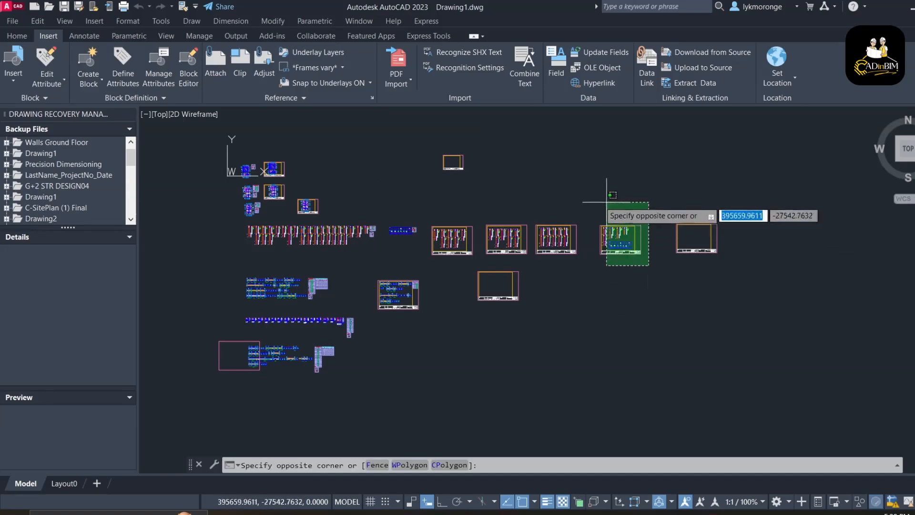
click(432, 199)
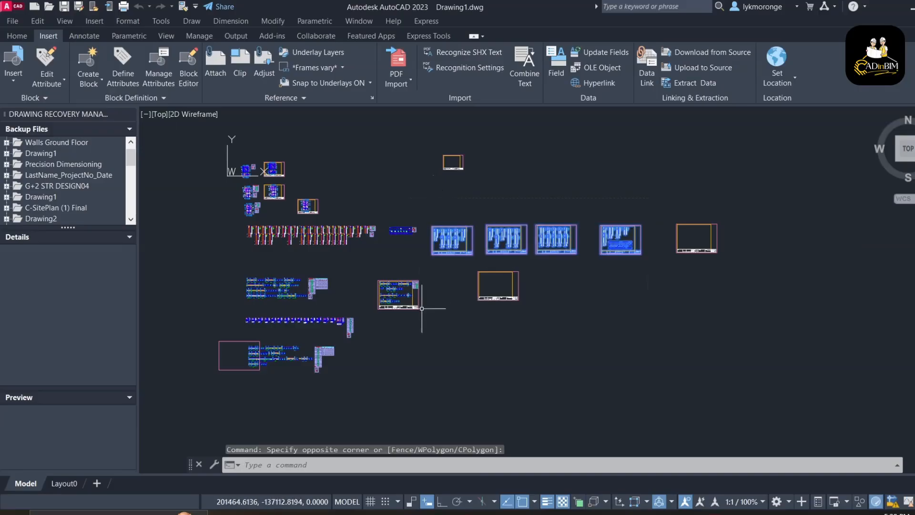
key(Escape)
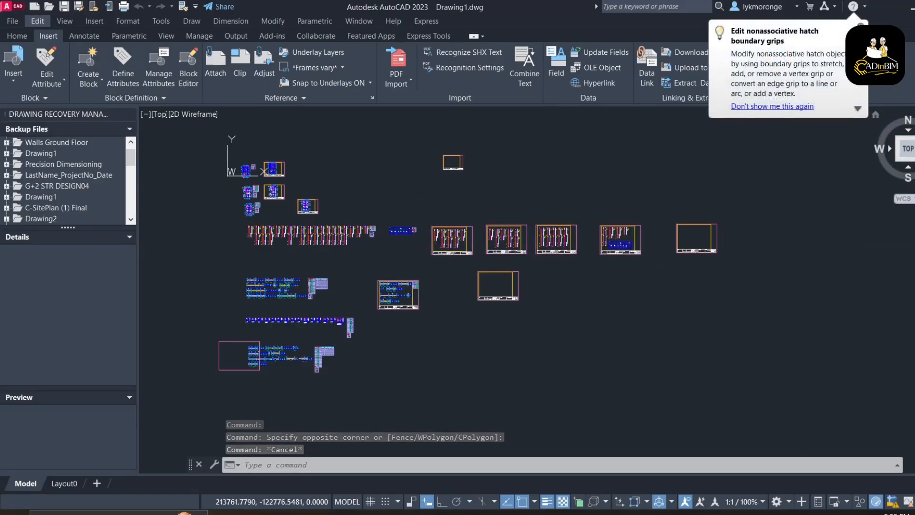
- Select the four filled column elevation sheets and the beam detail sheet, leaving out the empty title-block frames
click(664, 281)
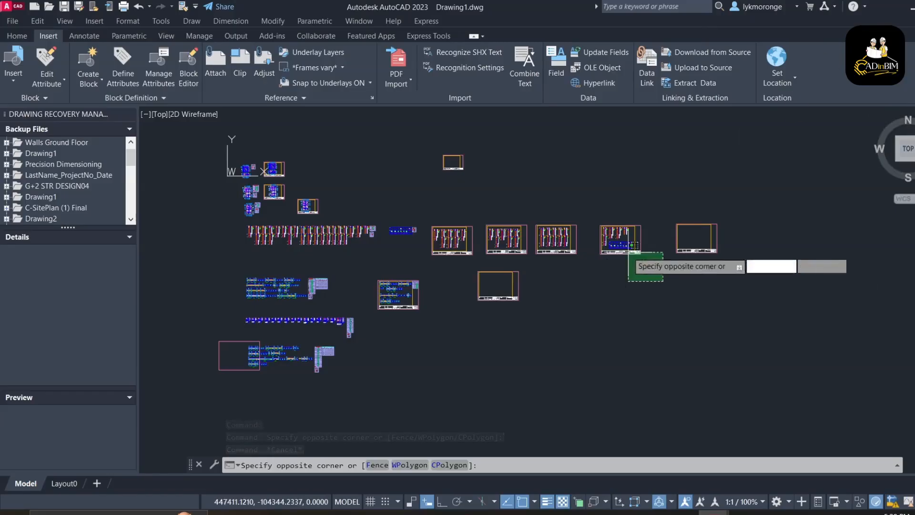
key(Escape)
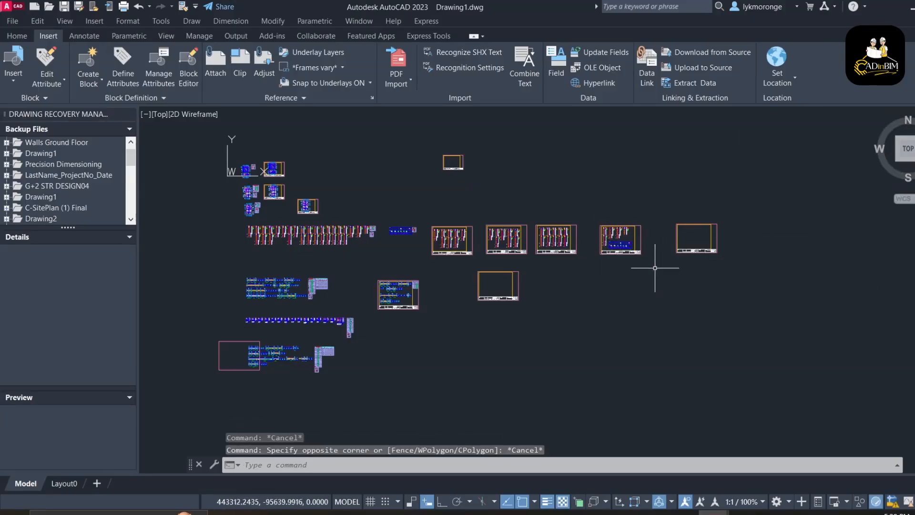
click(653, 264)
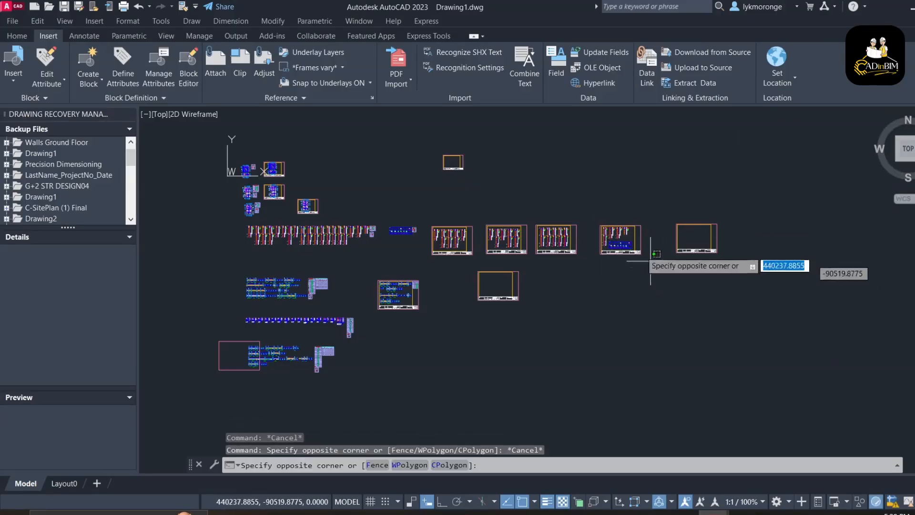
click(424, 209)
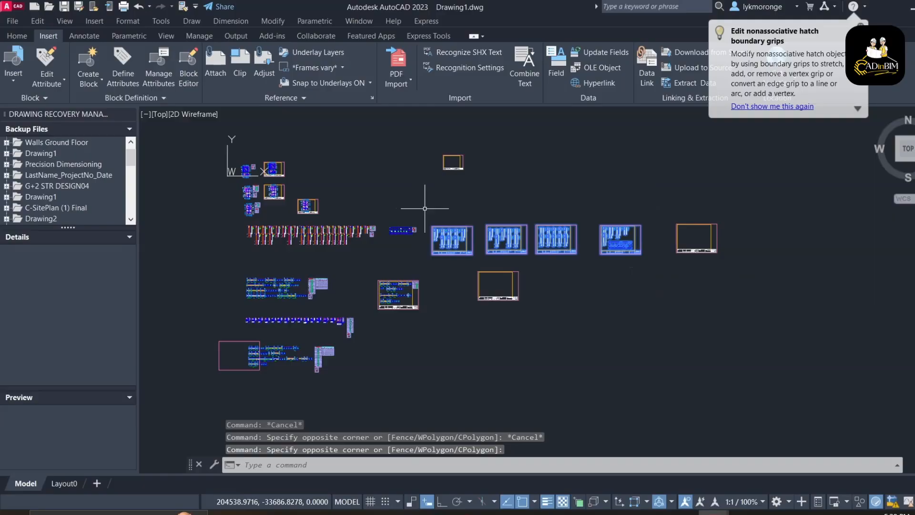
click(431, 317)
click(366, 268)
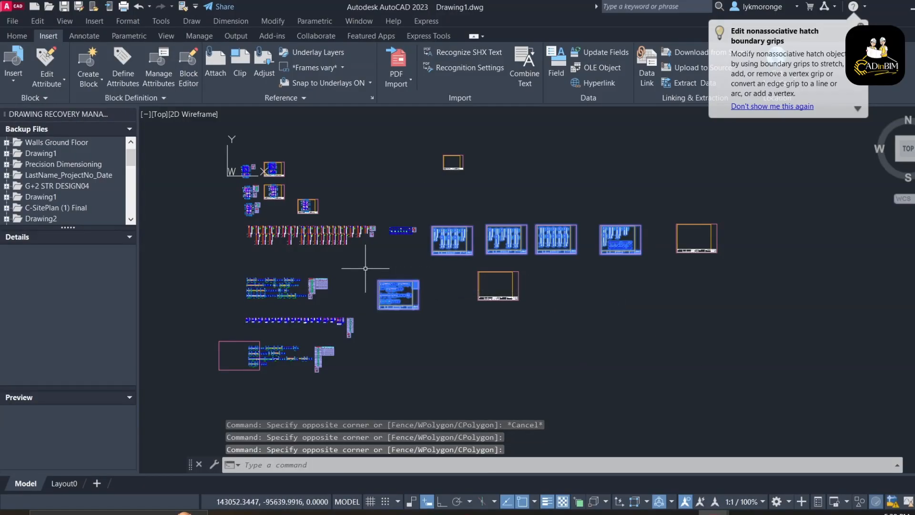
- Add the two lower floor plan sheets near the drawing origin to the selection
scroll(504, 286, up, 3)
scroll(512, 330, down, 5)
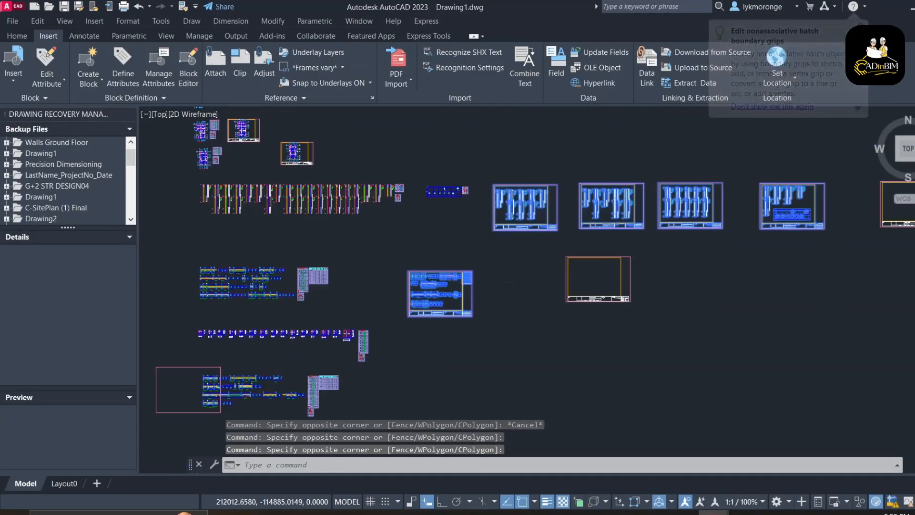
middle_drag(513, 330, 514, 383)
scroll(521, 296, up, 6)
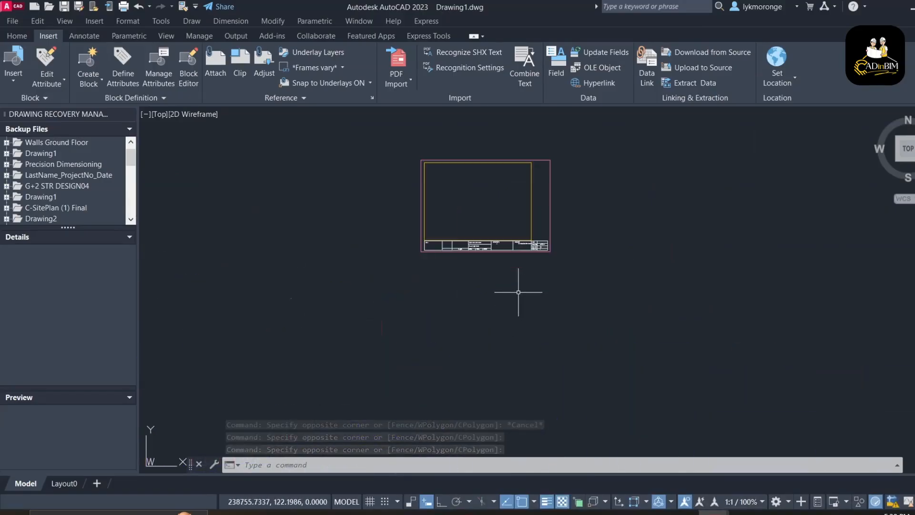
scroll(518, 288, down, 2)
scroll(519, 287, down, 5)
middle_drag(444, 302, 481, 301)
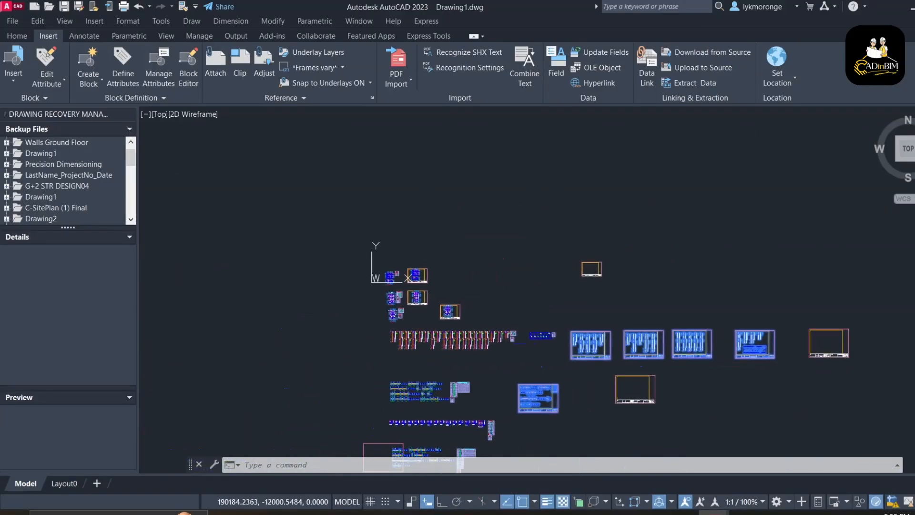
scroll(480, 301, up, 2)
scroll(438, 310, up, 2)
click(544, 360)
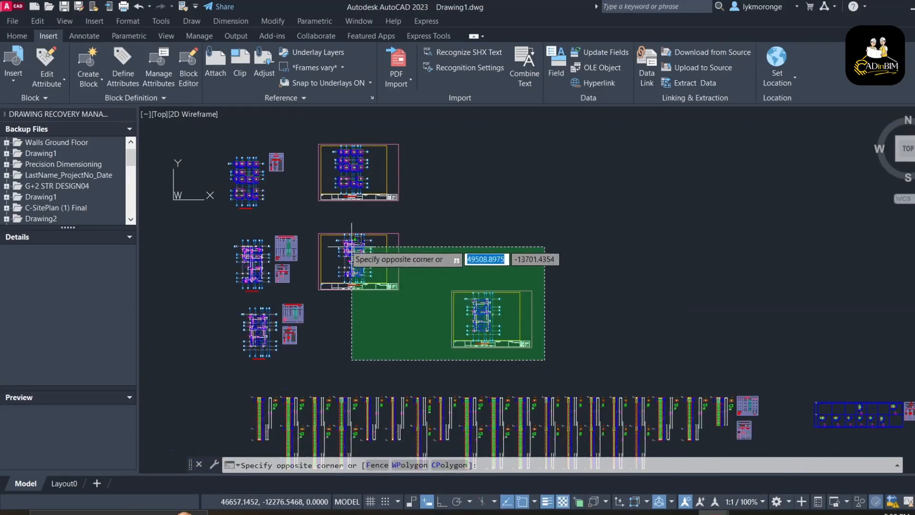
click(314, 232)
- Add the foundation plan sheet above the two selected floor plan sheets to the selection
middle_drag(426, 244, 468, 323)
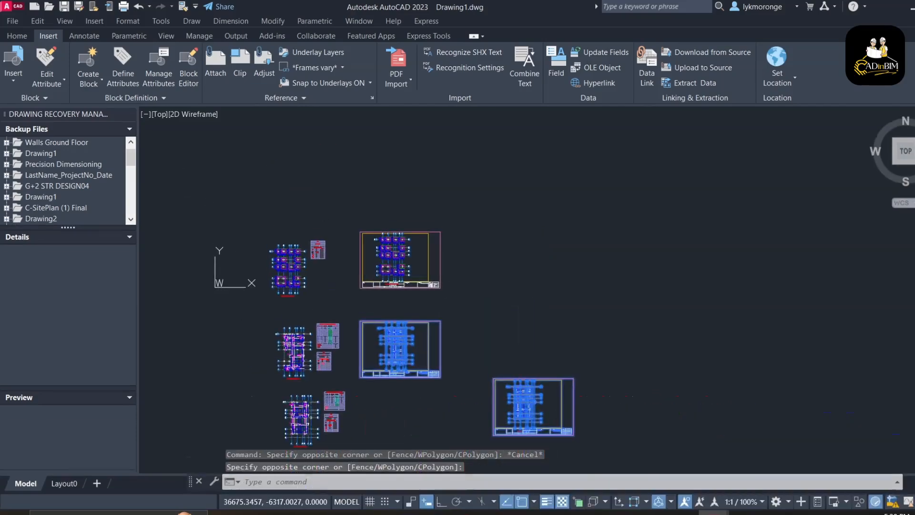
scroll(455, 313, up, 5)
click(444, 266)
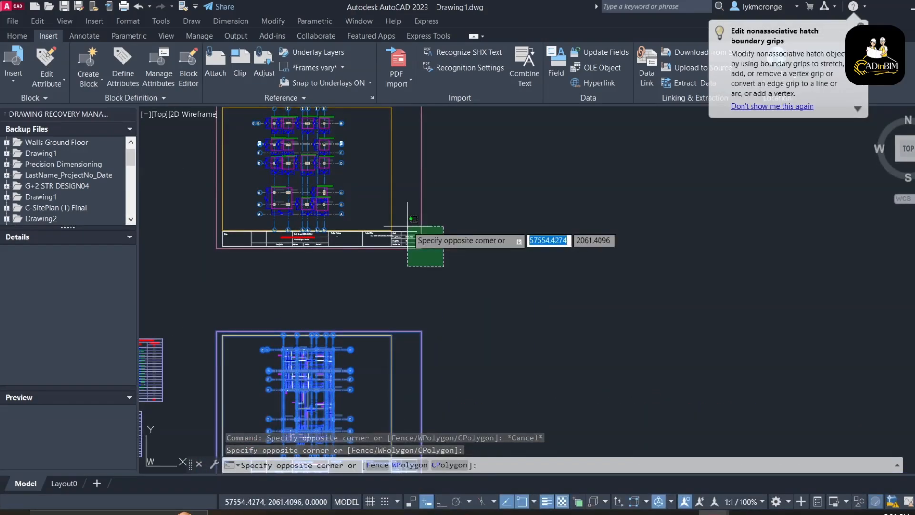
middle_drag(444, 267, 485, 329)
click(225, 143)
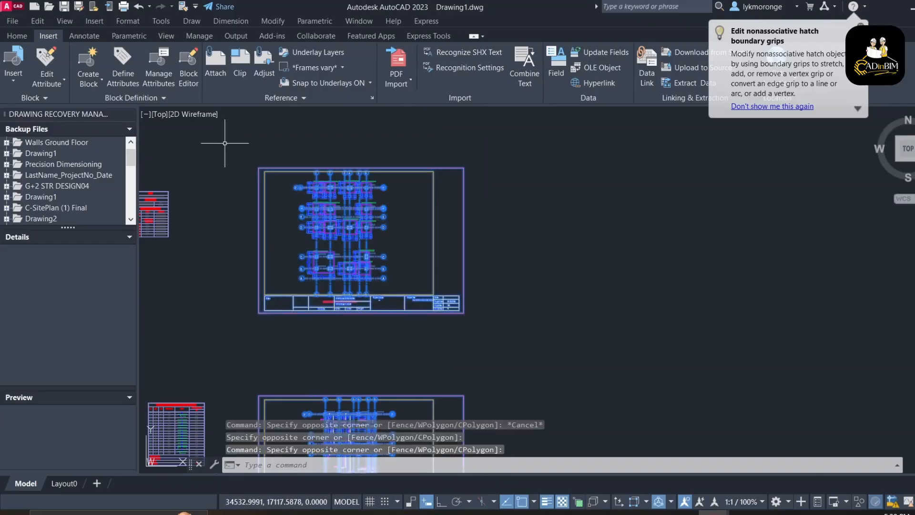
- Copy all selected detail sheets to the clipboard
scroll(476, 172, down, 8)
middle_drag(479, 244, 322, 156)
mouse_move(529, 309)
middle_down()
mouse_move(413, 256)
mouse_move(450, 274)
middle_up()
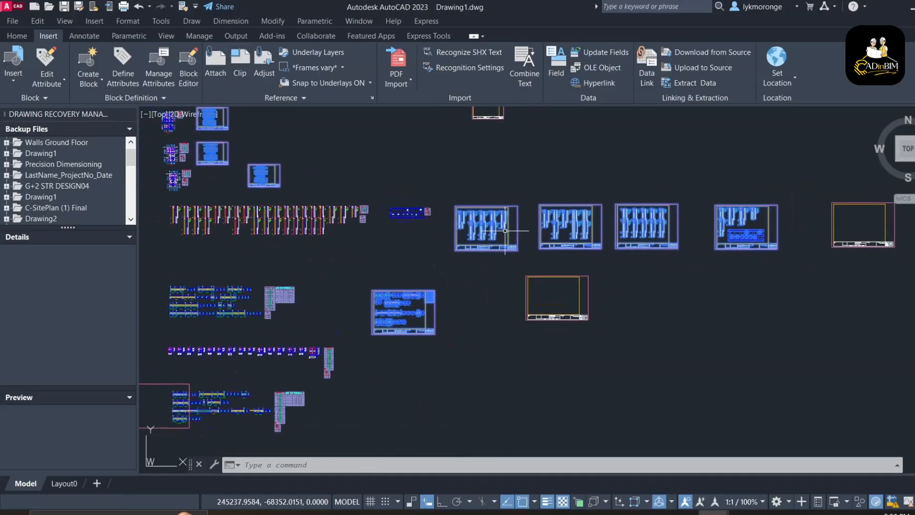
right_click(504, 221)
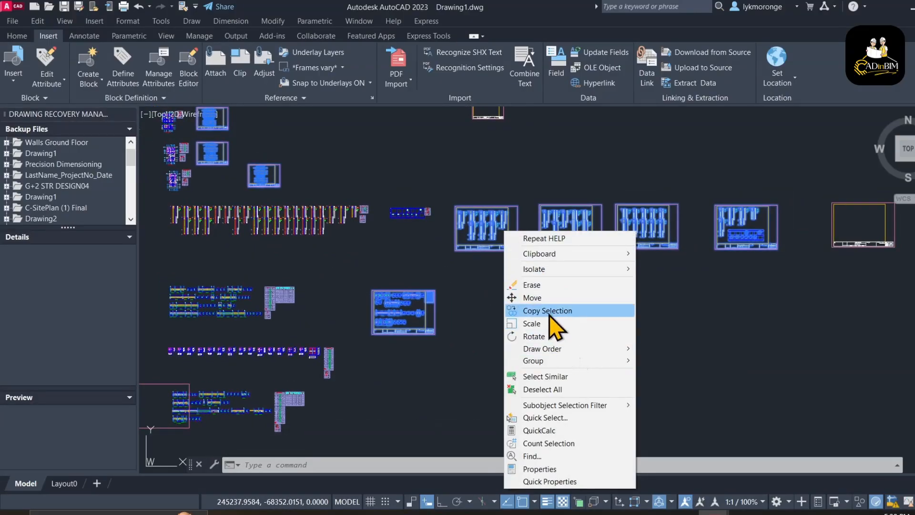
mouse_move(568, 255)
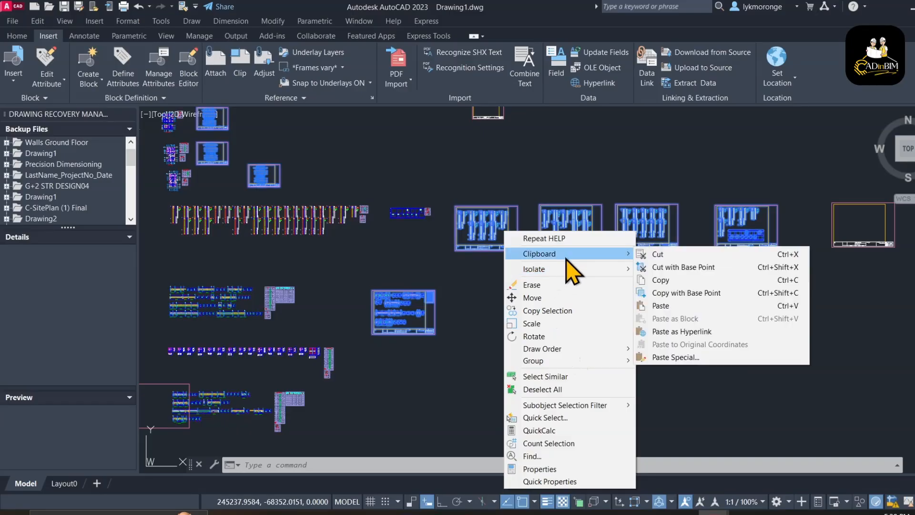
click(665, 280)
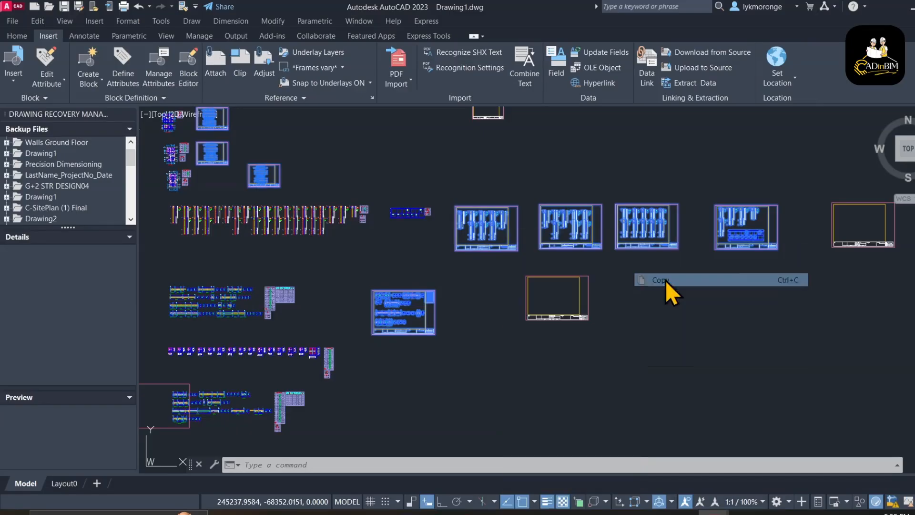
- Switch to the STONEBRIDGE-COMPANY-STRUCTURAL-DETAILING-TEMPLATE (1).dwg drawing and show its model space
mouse_move(709, 513)
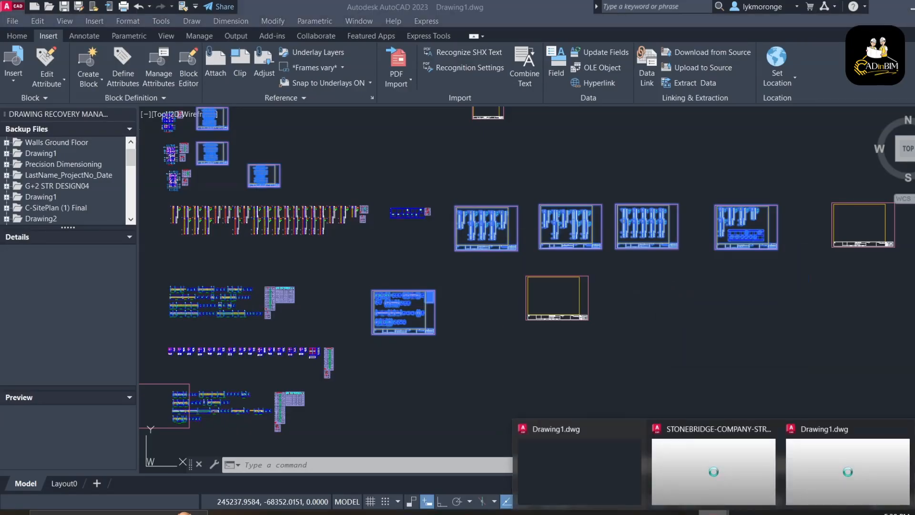
click(708, 482)
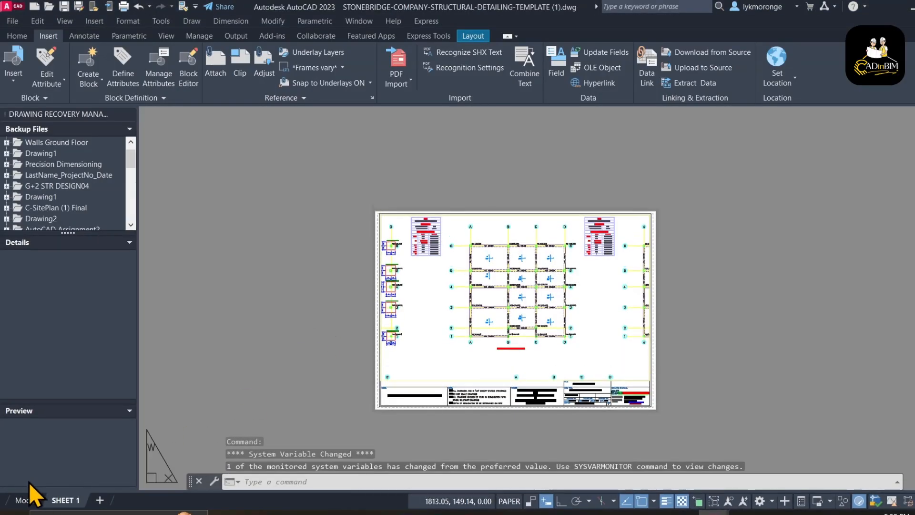
click(26, 500)
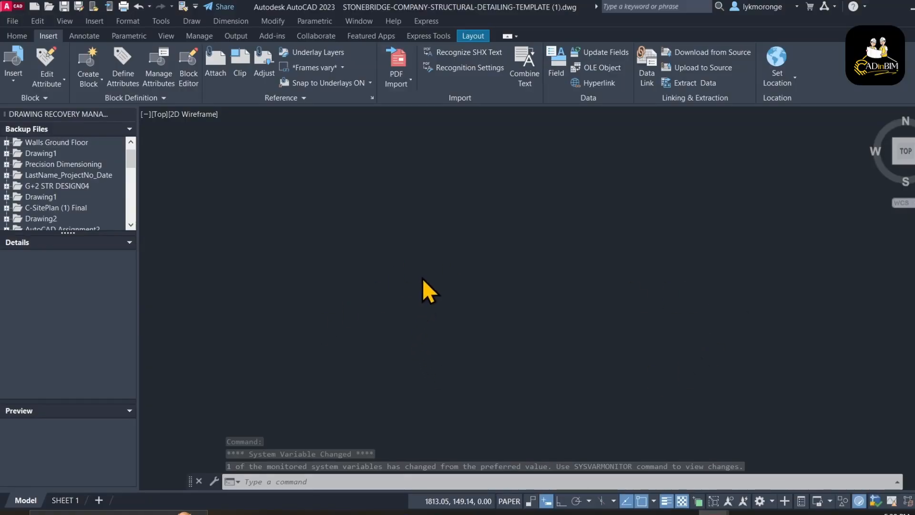
- Paste the copied sheets into the empty area beside the template's existing plans and column details
scroll(423, 279, down, 6)
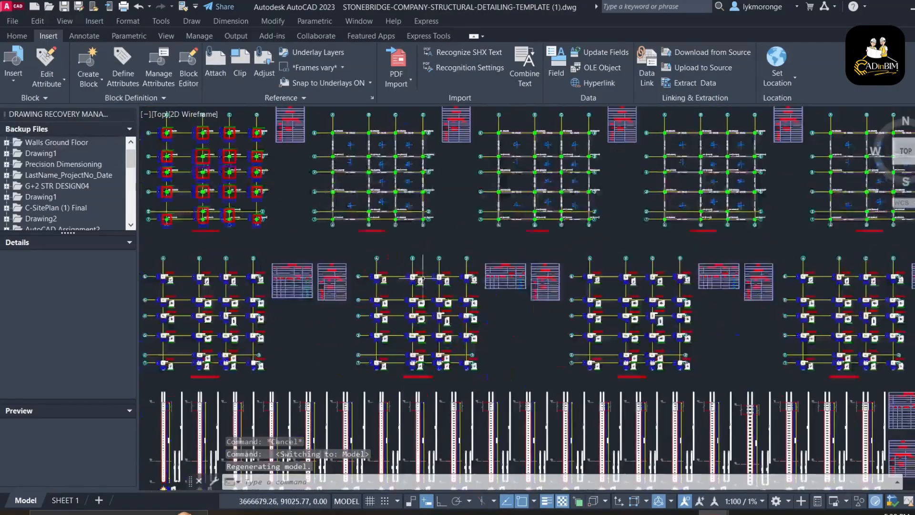
scroll(423, 279, down, 8)
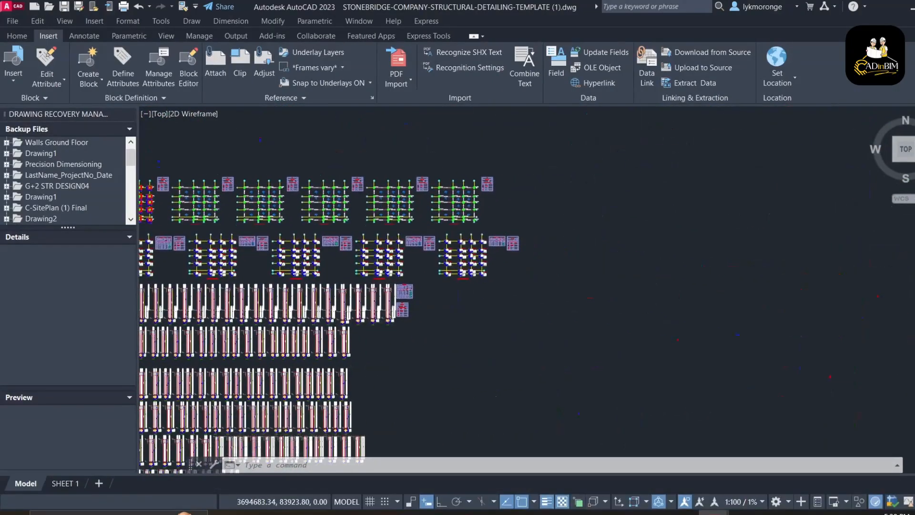
right_click(651, 201)
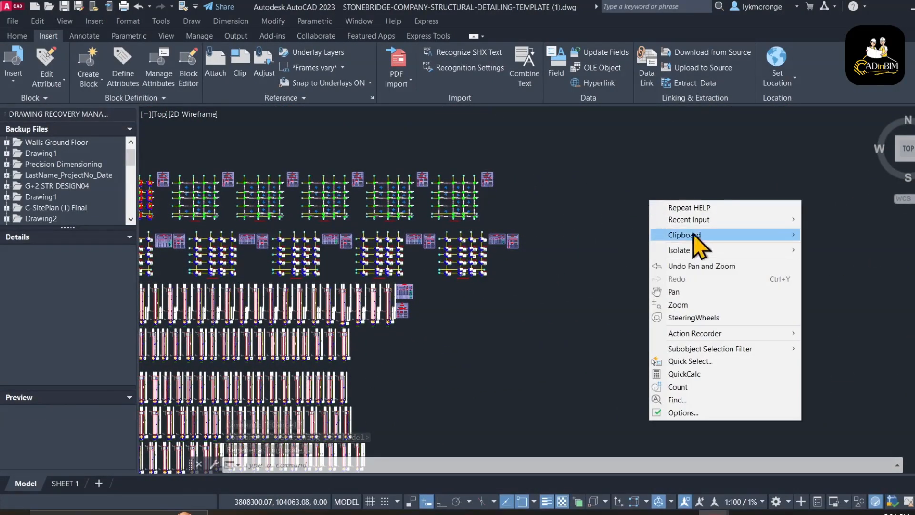
mouse_move(699, 235)
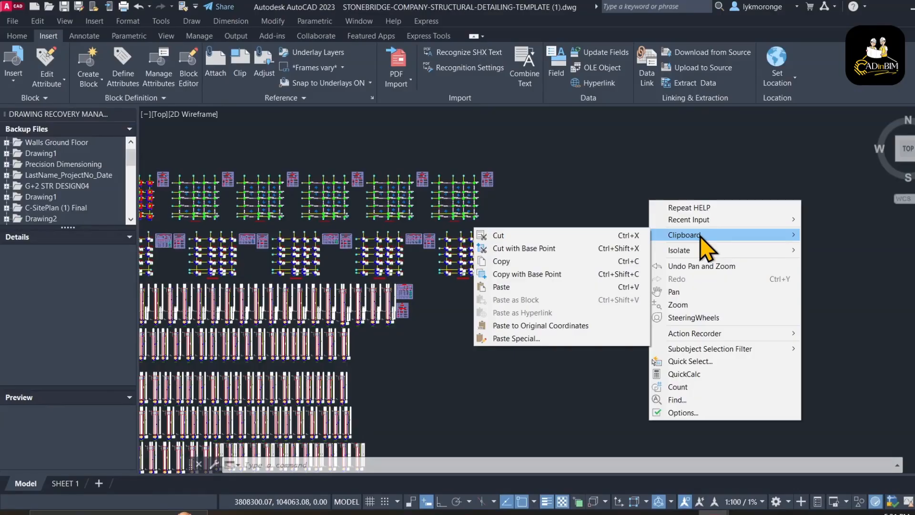
click(521, 288)
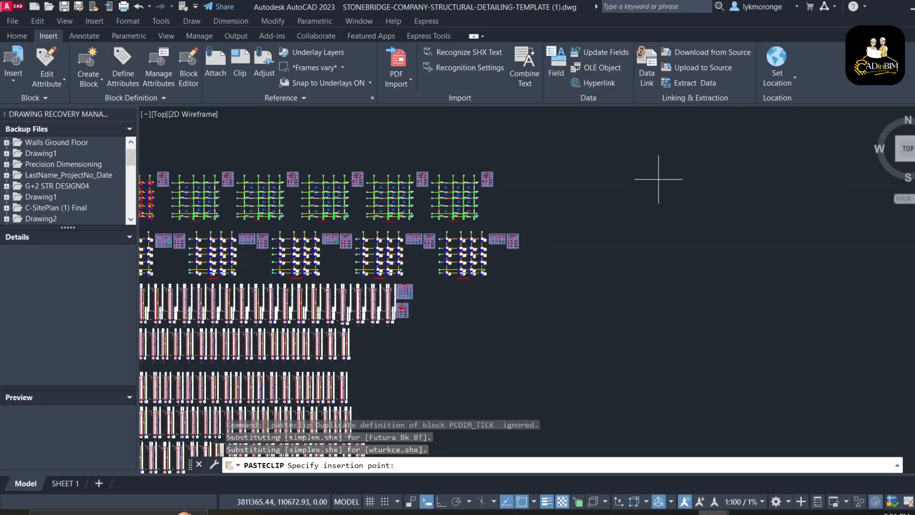
click(624, 347)
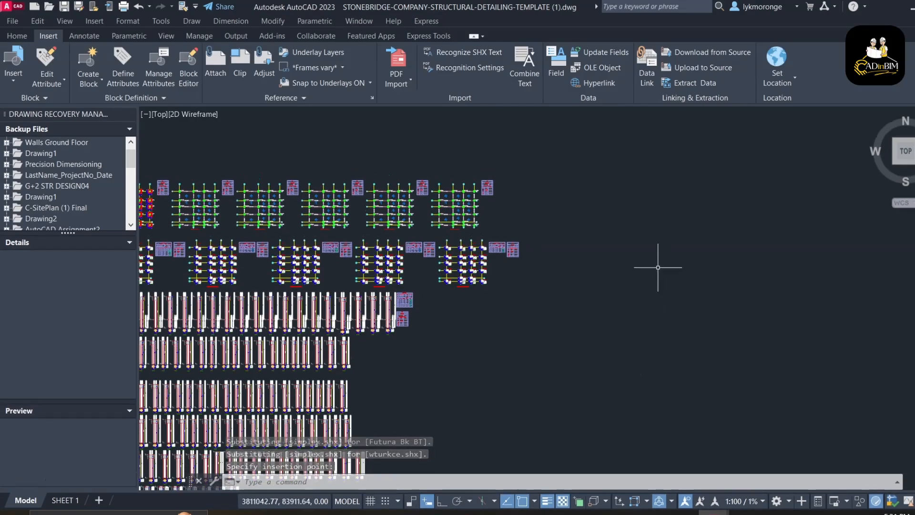
- Examine the pasted sheets beside the template drawings, including the beam detail sheet up close
scroll(640, 223, down, 4)
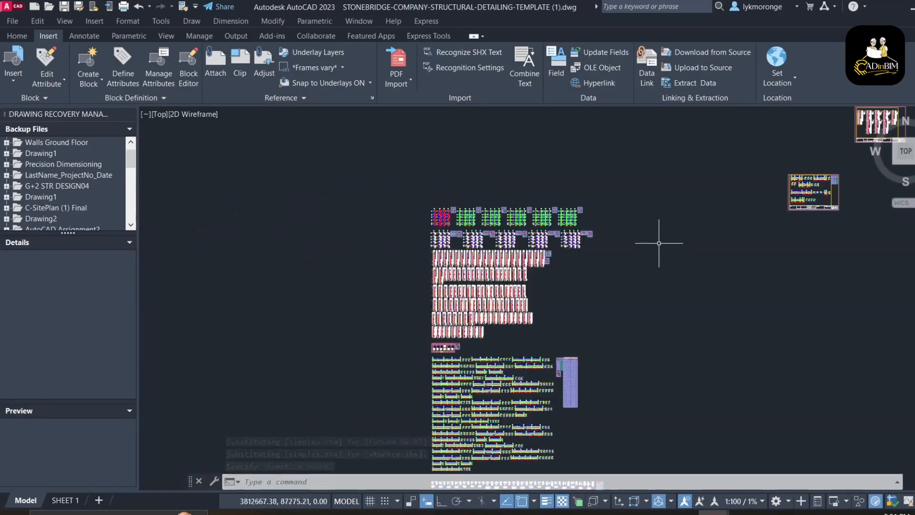
middle_drag(644, 246, 243, 262)
scroll(375, 233, up, 2)
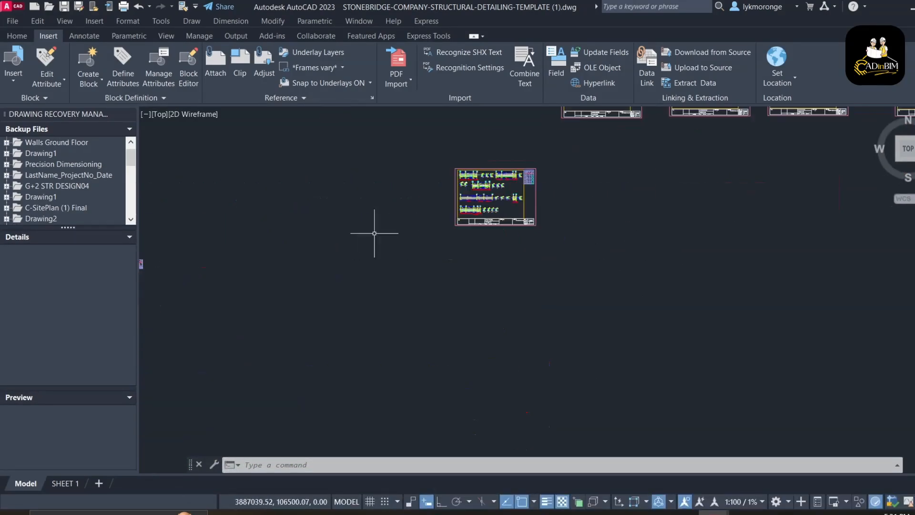
scroll(399, 228, down, 4)
scroll(432, 180, up, 4)
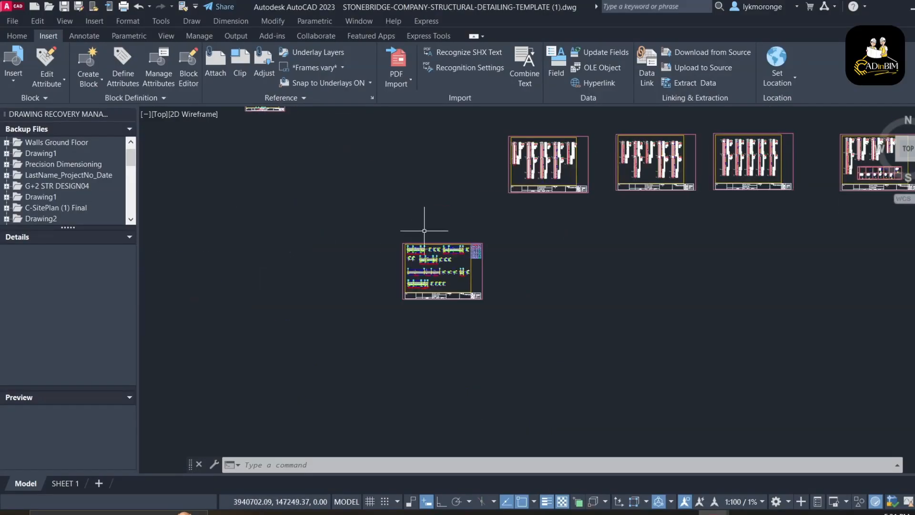
scroll(425, 232, up, 6)
scroll(430, 238, up, 3)
scroll(461, 276, down, 9)
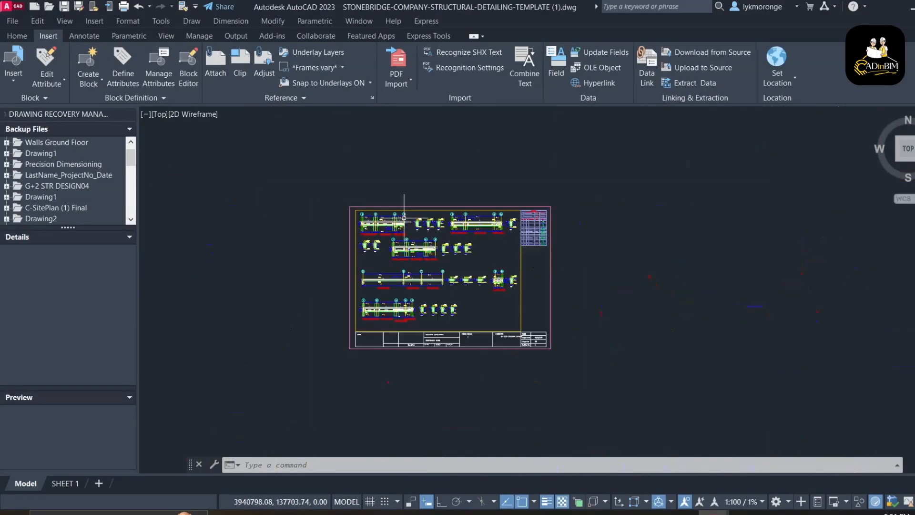
scroll(472, 275, down, 6)
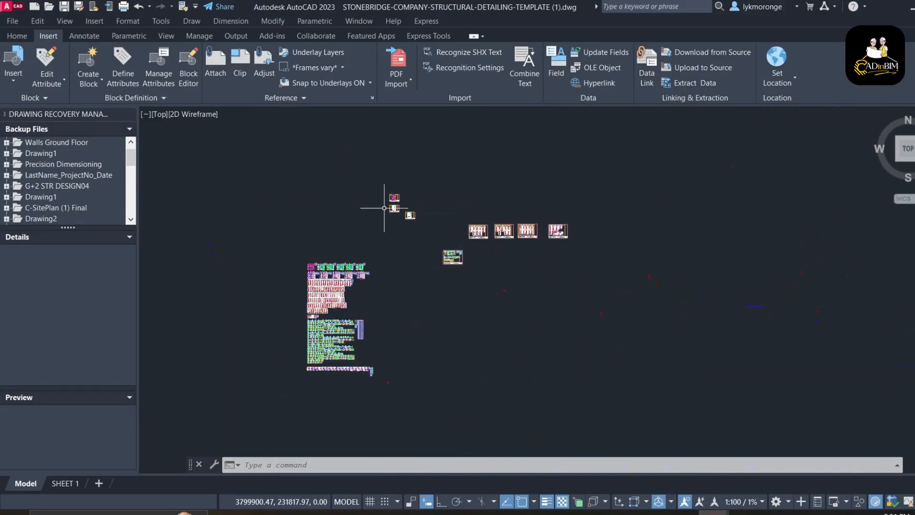
- Move the offset floor plan sheet directly below the other two plan sheets, aligned with their left edges
scroll(394, 208, up, 6)
middle_drag(423, 225, 482, 281)
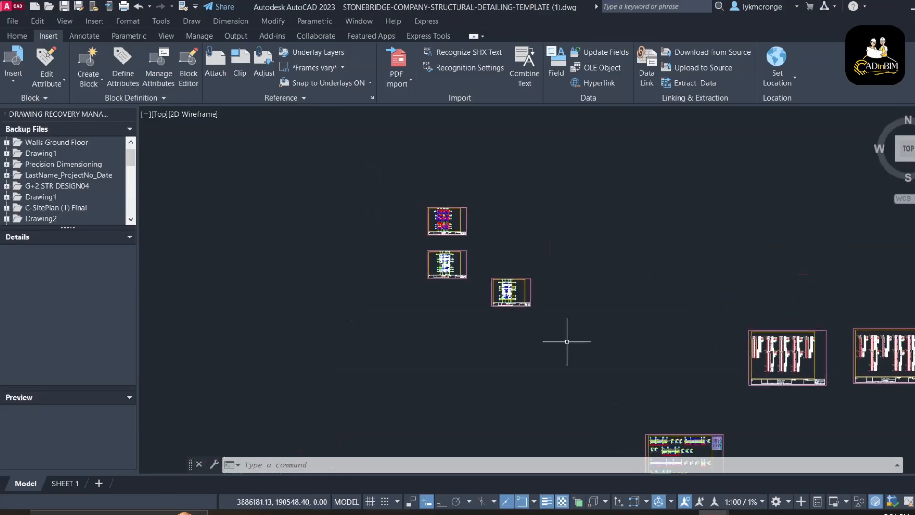
click(571, 346)
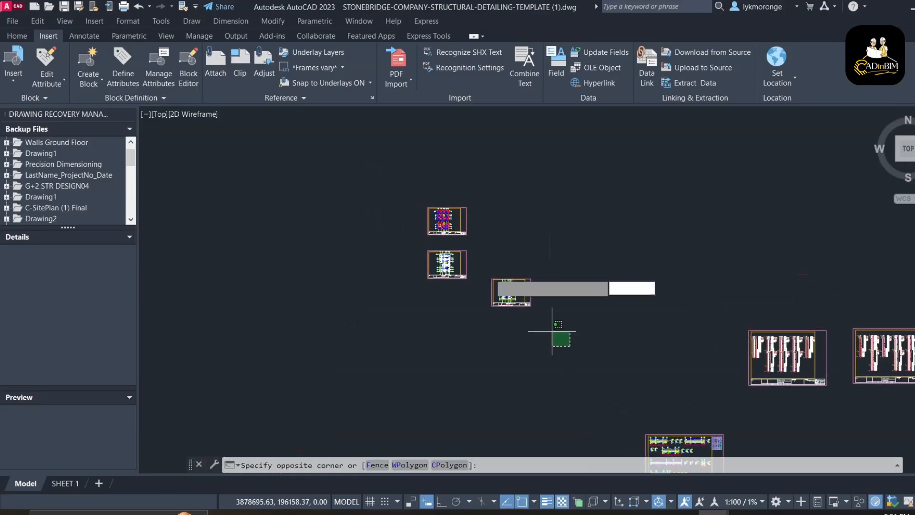
click(475, 254)
right_click(505, 250)
click(529, 319)
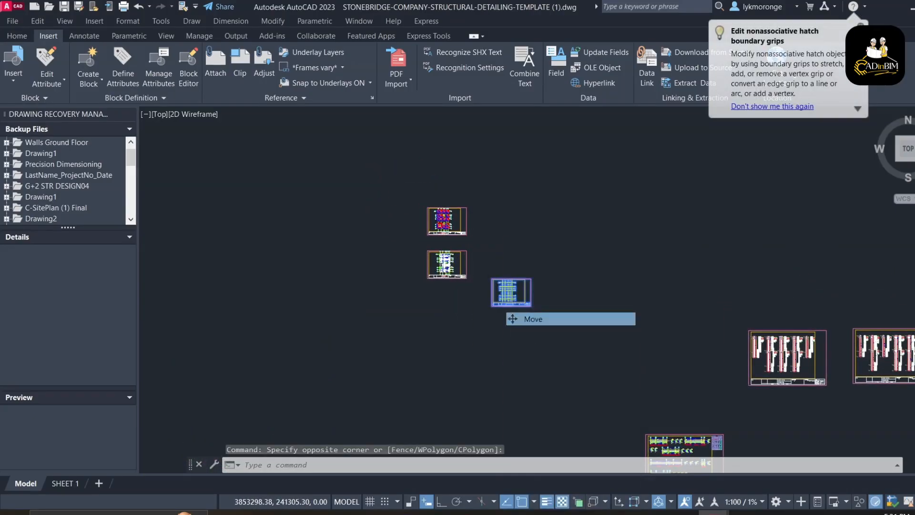
click(488, 305)
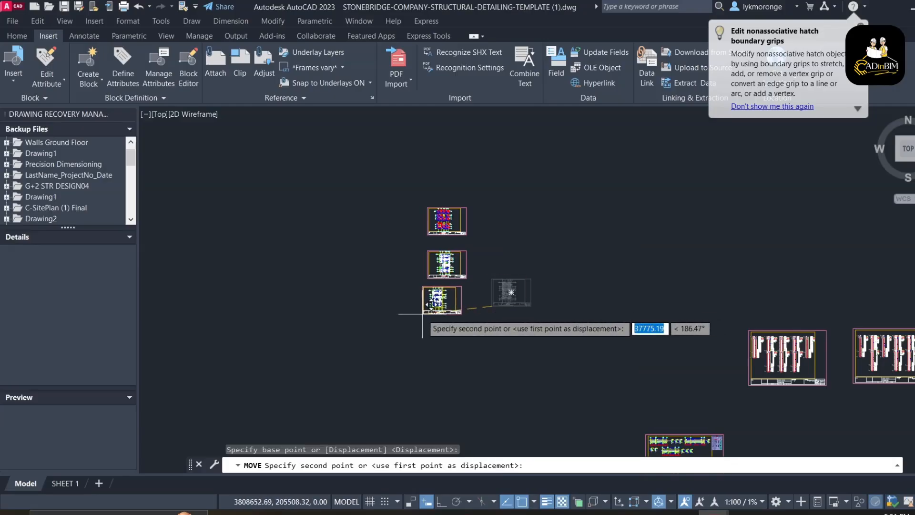
click(427, 314)
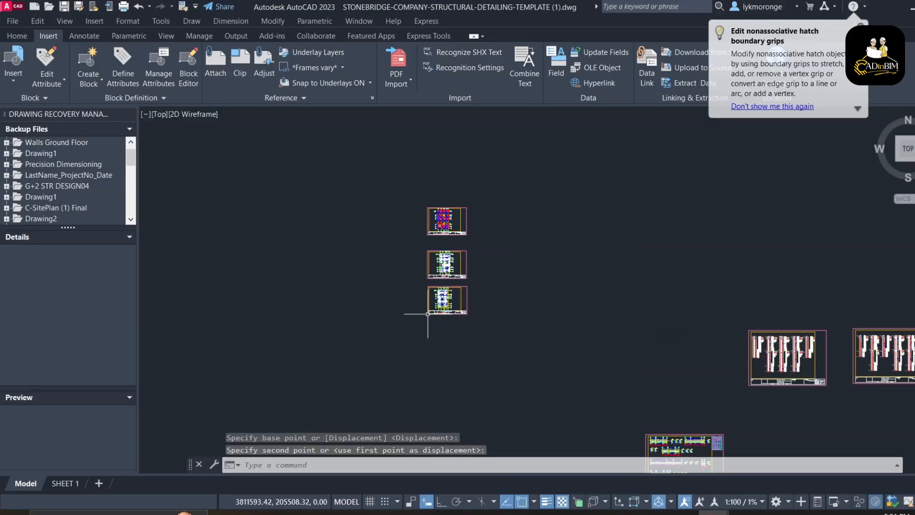
- Copy the three stacked floor plan sheets down into the empty area beside the template's existing plans and column details
click(482, 351)
click(374, 164)
right_click(421, 213)
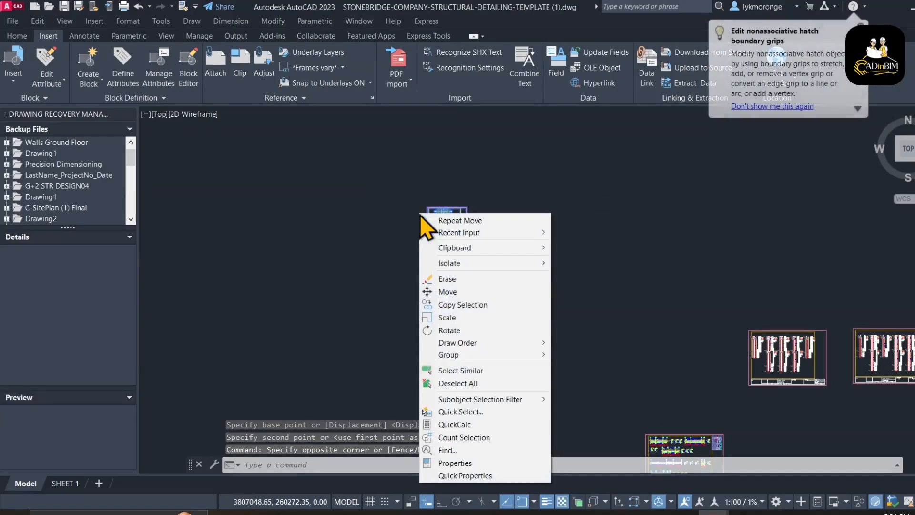
click(444, 305)
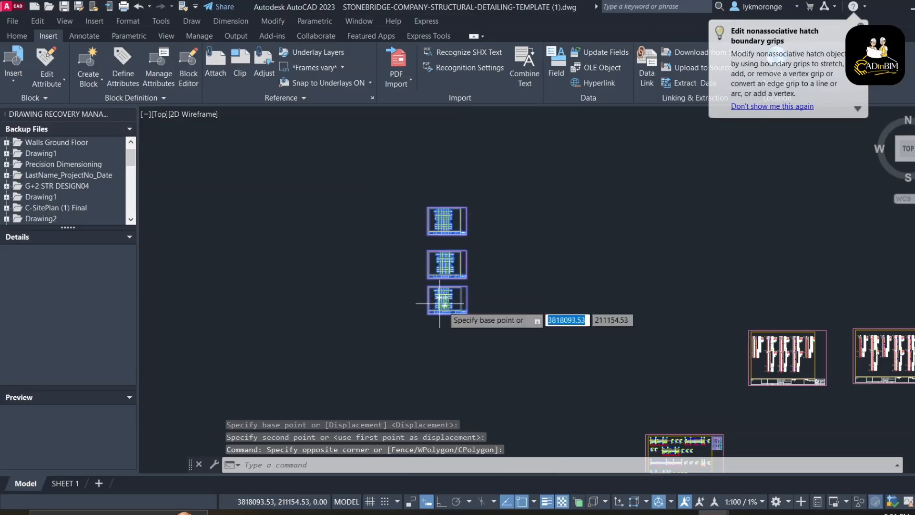
click(444, 301)
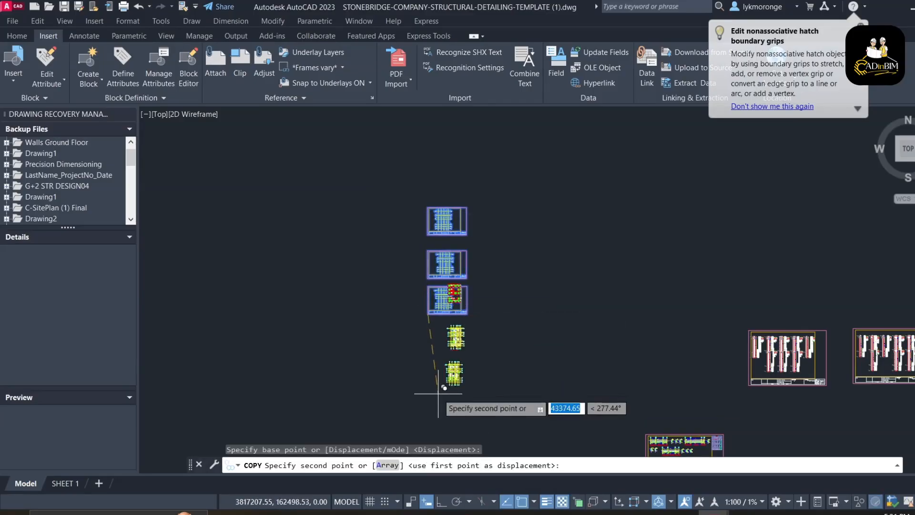
middle_drag(436, 391, 454, 231)
middle_drag(430, 367, 458, 262)
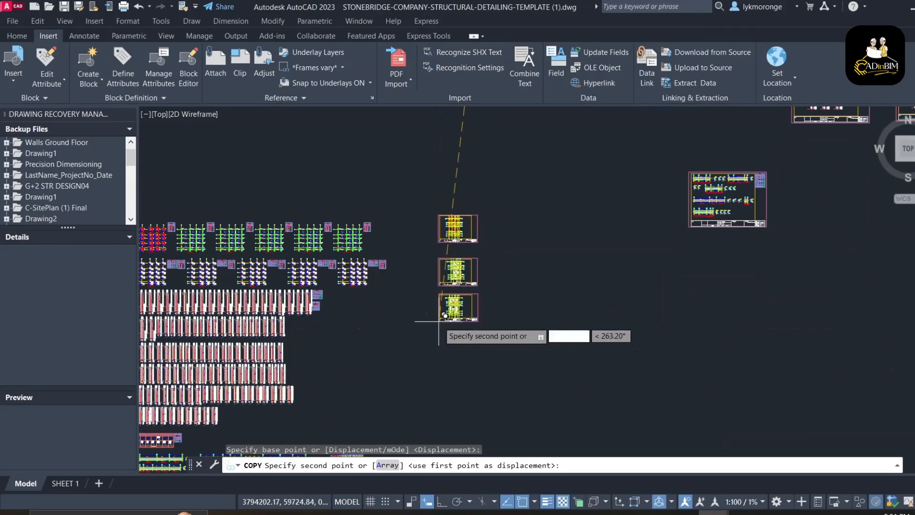
click(439, 325)
key(Escape)
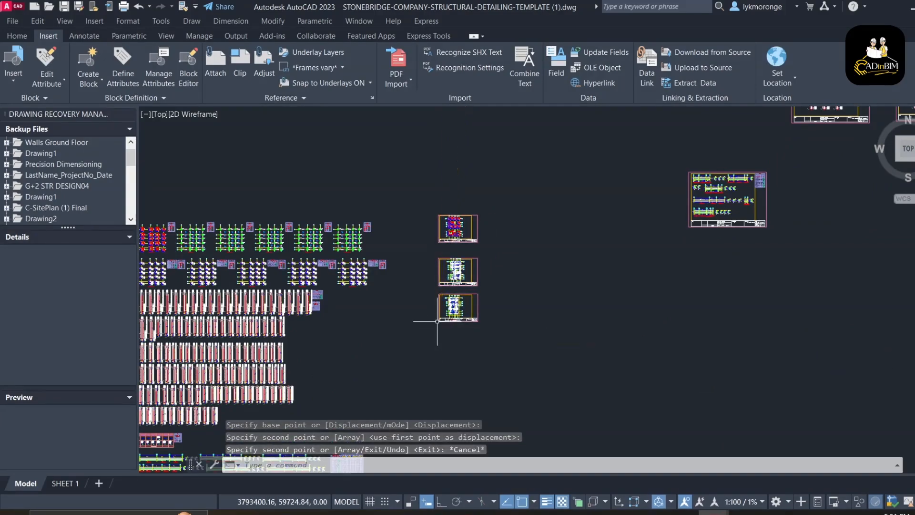
- Copy the beam detail sheet directly below the copied plan sheets, aligned with their left edges
middle_drag(537, 342, 419, 384)
scroll(573, 355, down, 2)
middle_drag(606, 353, 520, 366)
click(593, 308)
click(429, 266)
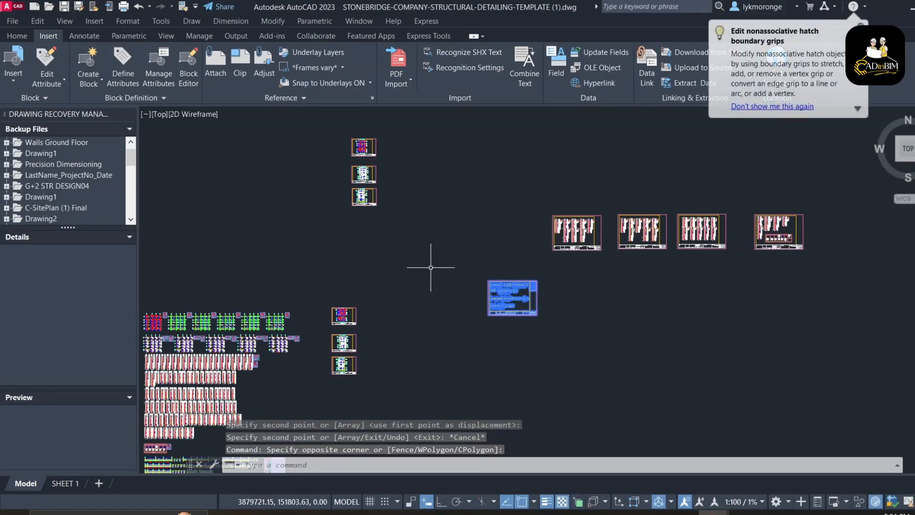
right_click(444, 240)
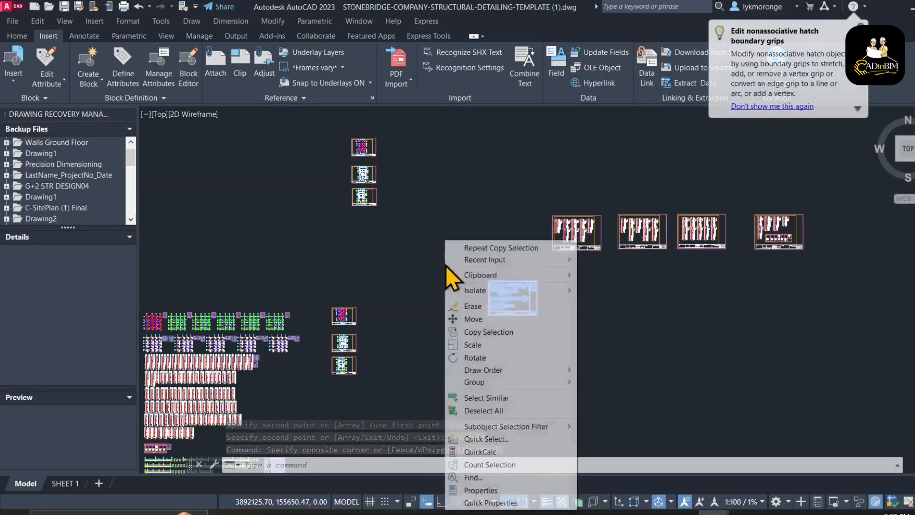
click(470, 332)
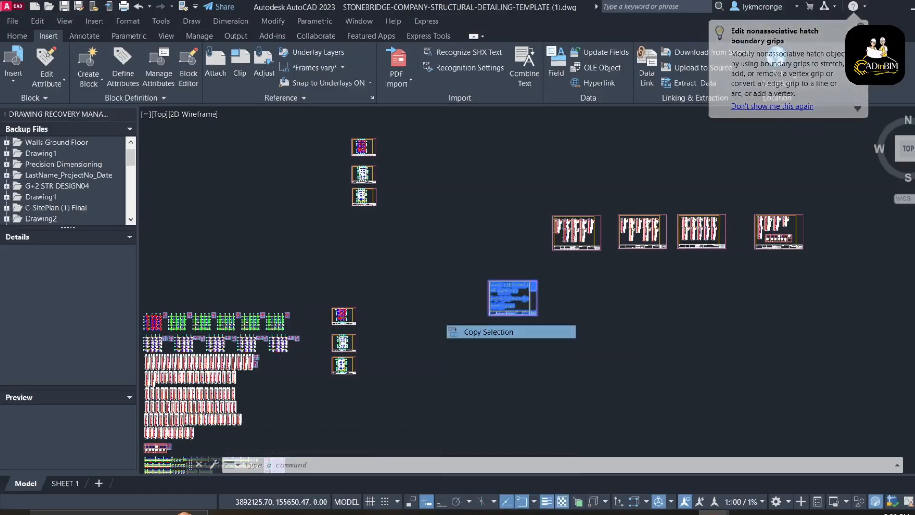
click(488, 315)
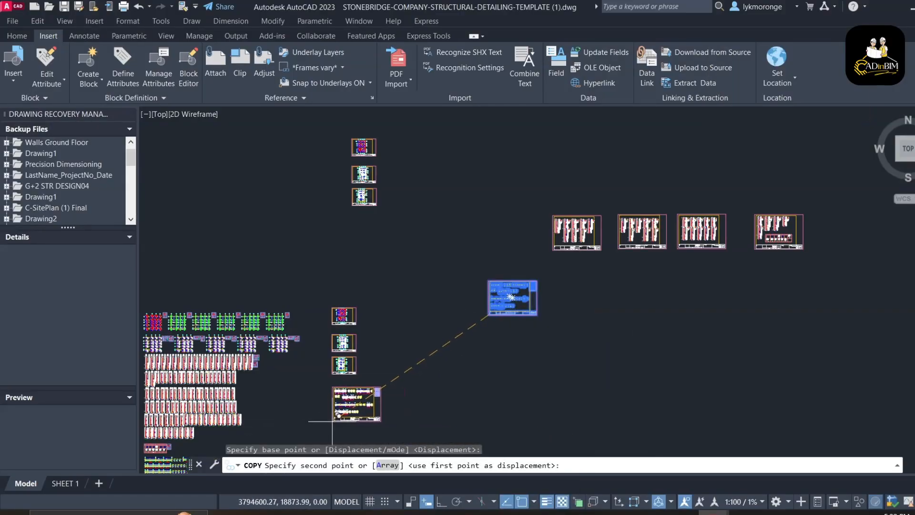
click(332, 421)
key(Escape)
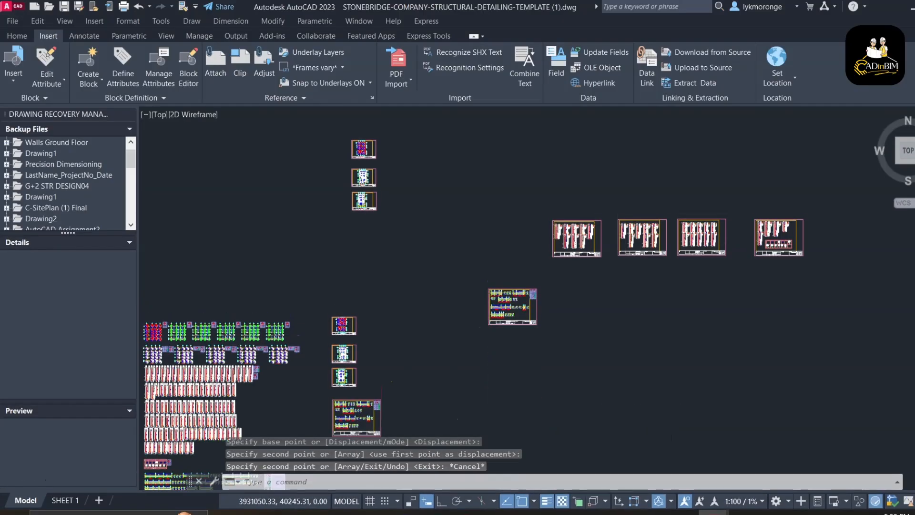
- Copy the row of four column detail sheets below the copied beam detail sheet, starting at its left edge
click(813, 268)
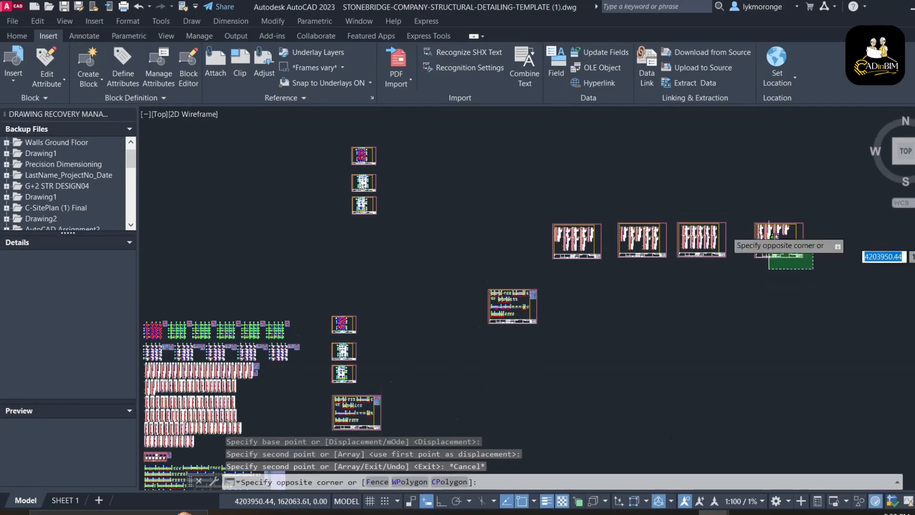
click(532, 198)
right_click(527, 192)
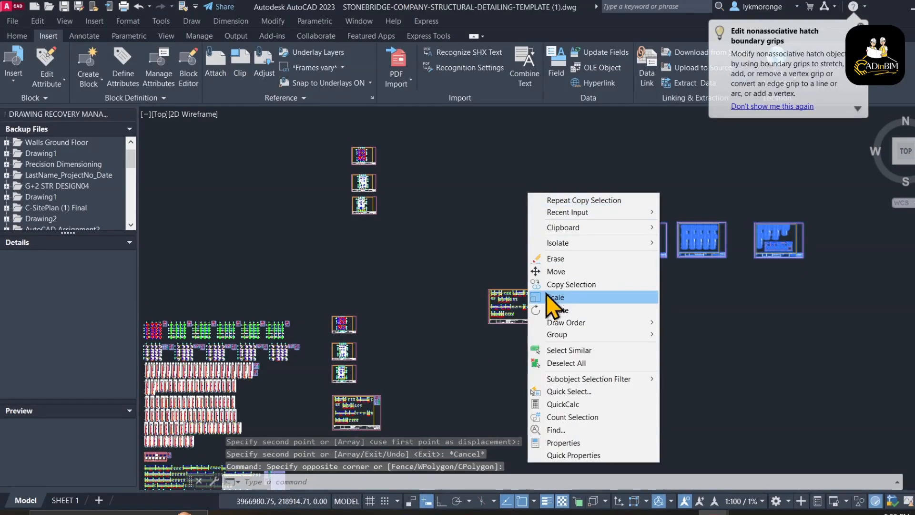
click(554, 281)
click(548, 281)
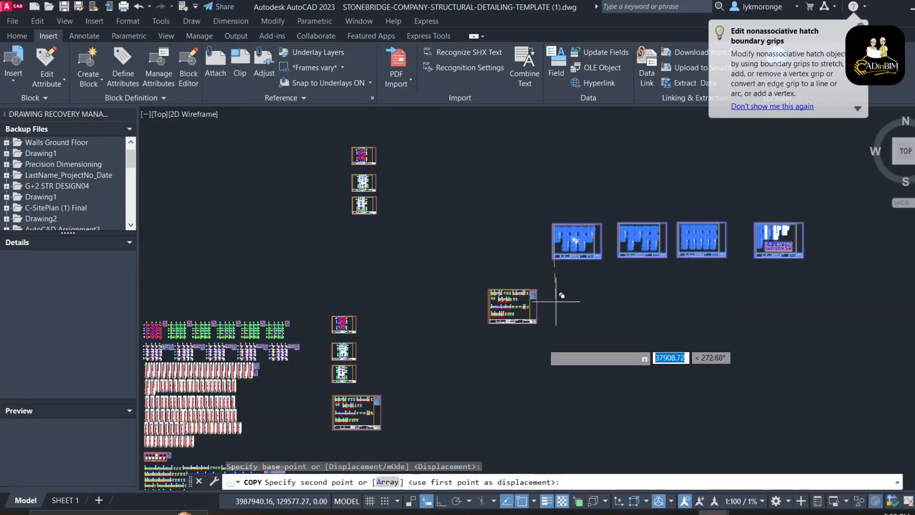
middle_drag(527, 398, 563, 249)
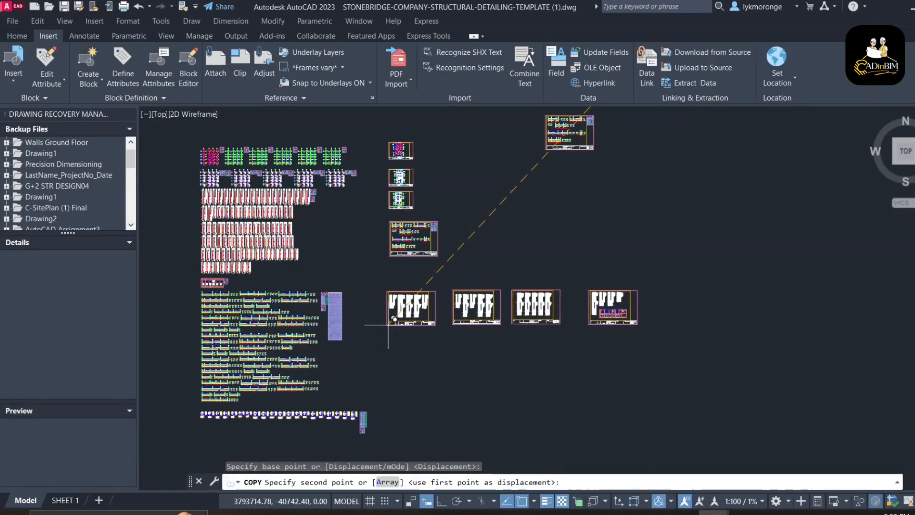
click(389, 308)
key(Escape)
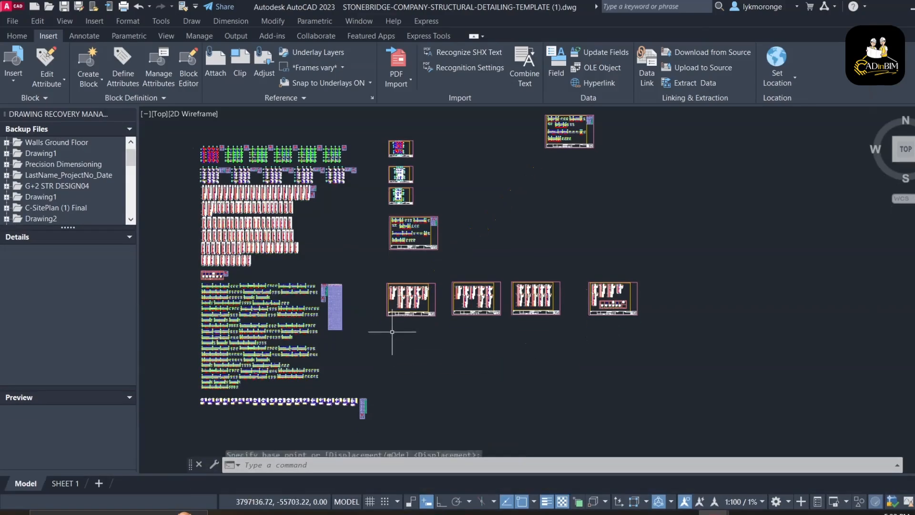
- Examine the first copied column detail sheet up close, checking how its bars, links and labels are displayed
scroll(381, 341, up, 4)
scroll(395, 294, up, 8)
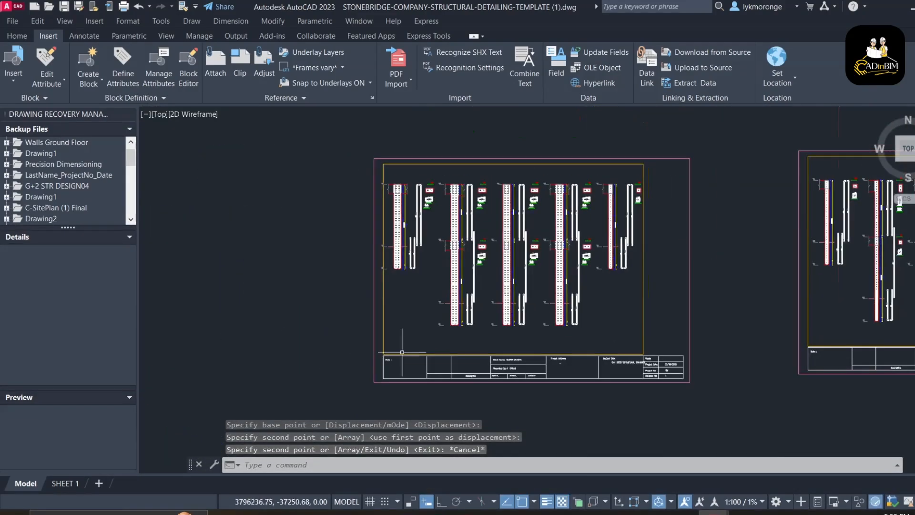
scroll(427, 298, down, 7)
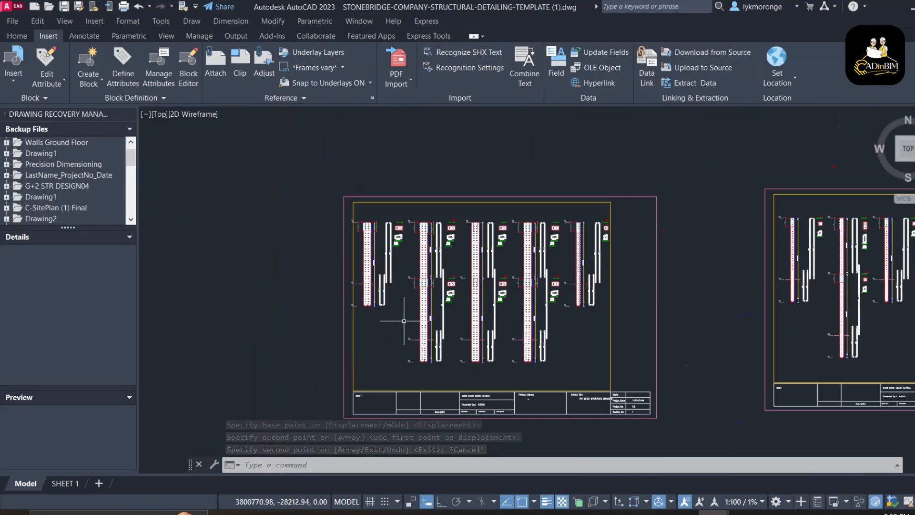
middle_drag(404, 333, 388, 341)
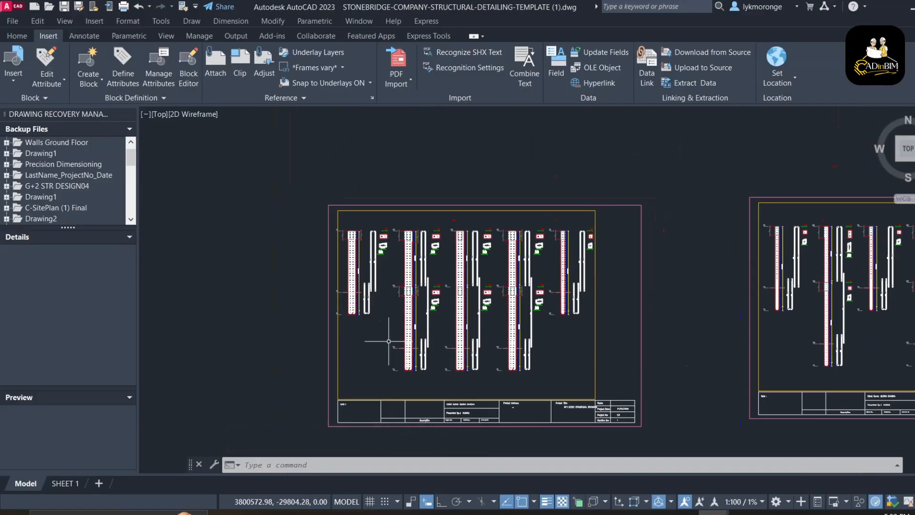
scroll(390, 314, up, 3)
scroll(391, 314, down, 3)
scroll(447, 251, up, 6)
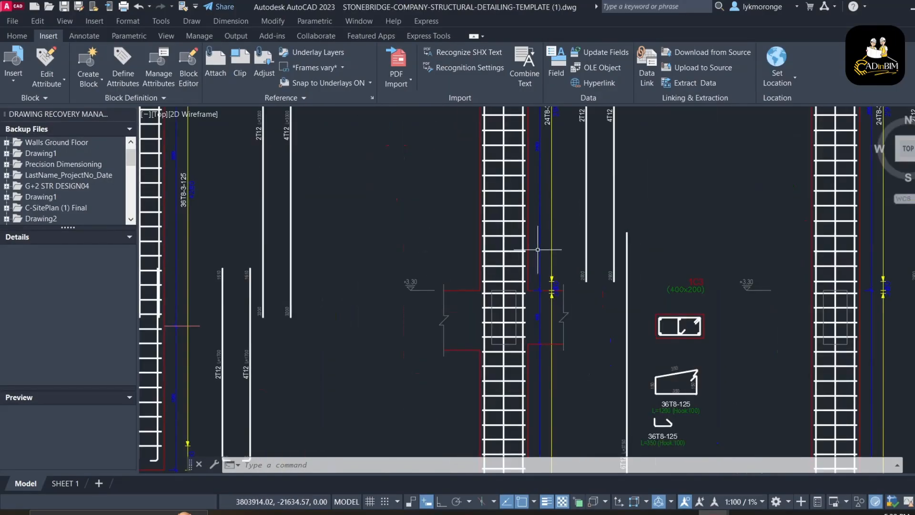
scroll(538, 250, down, 6)
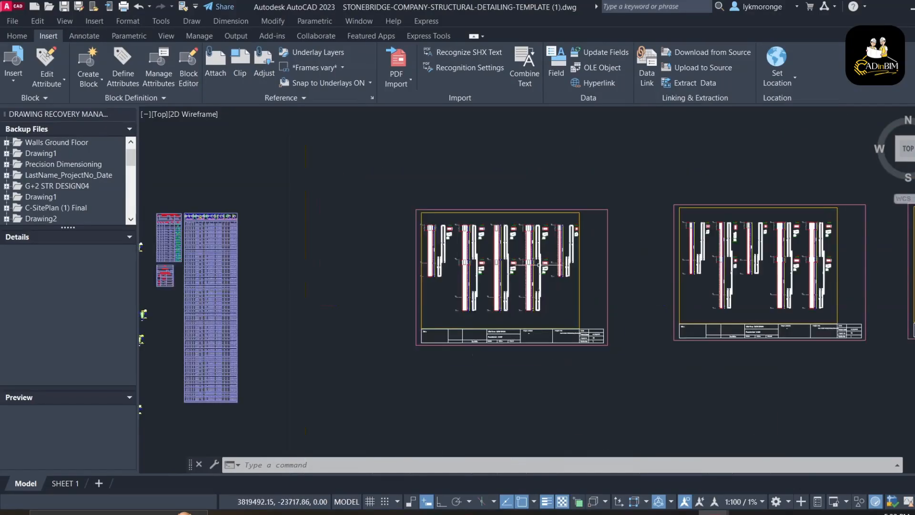
scroll(501, 280, down, 3)
scroll(444, 279, up, 8)
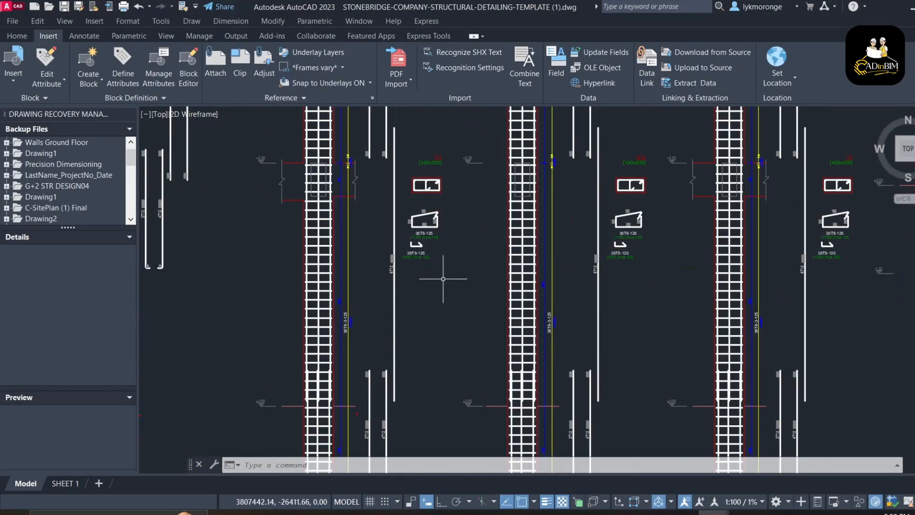
scroll(443, 279, down, 4)
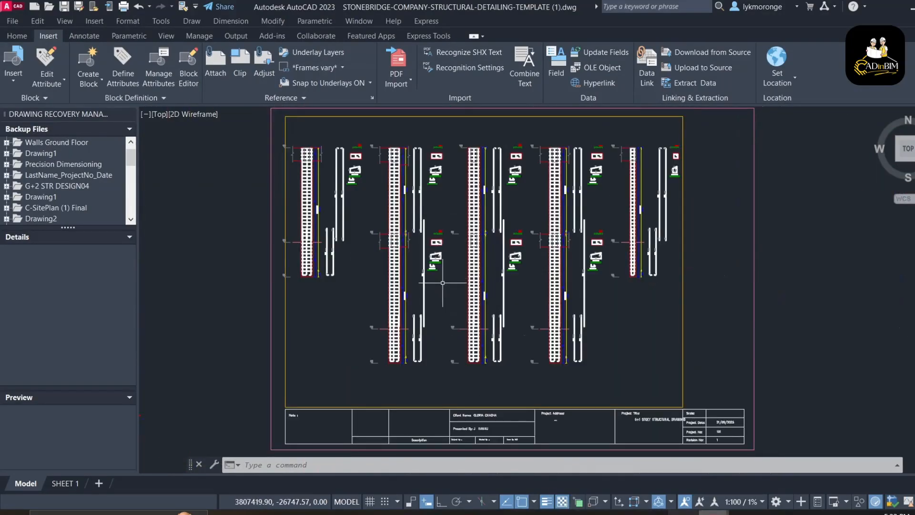
- Switch to Drawing1.dwg and examine how the original column reinforcement details are displayed there
click(714, 513)
click(819, 466)
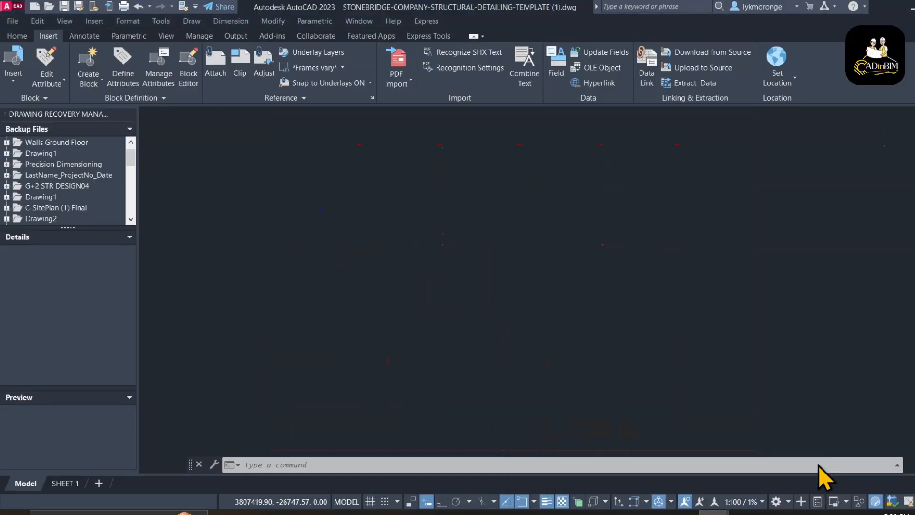
scroll(363, 281, up, 10)
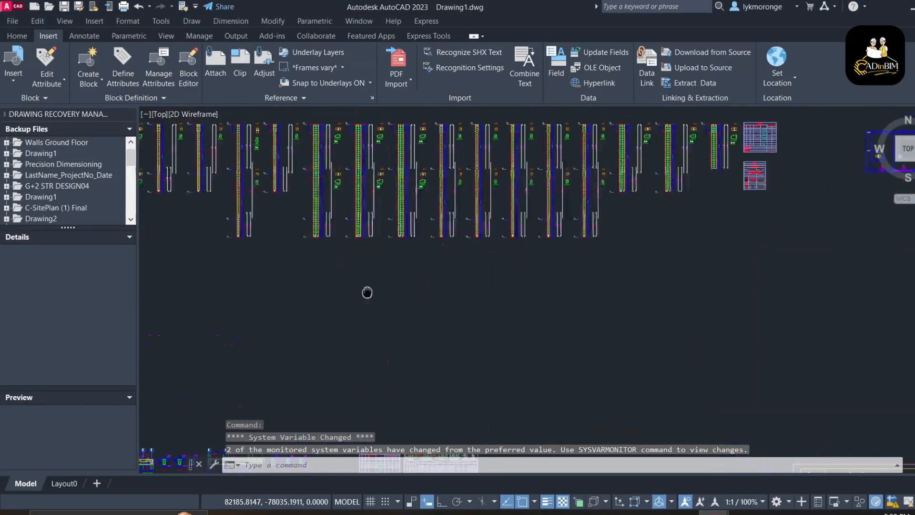
scroll(570, 268, up, 8)
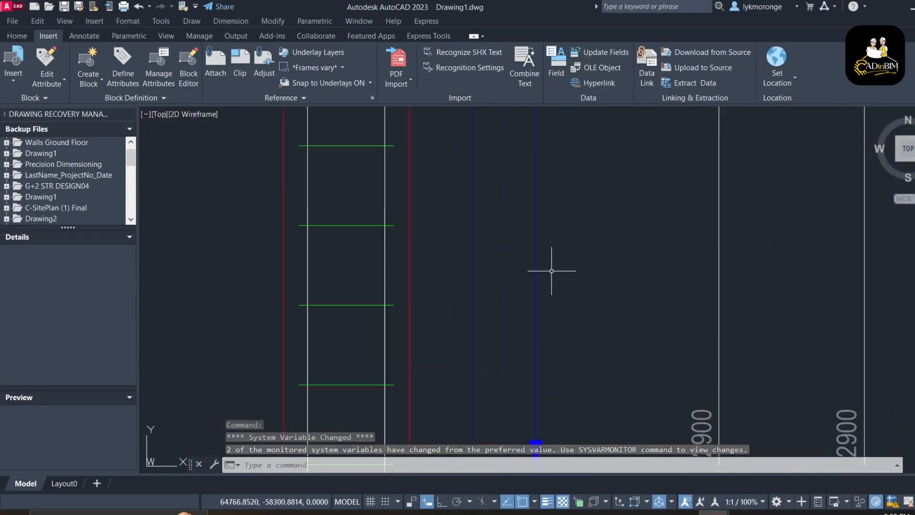
scroll(482, 267, down, 8)
scroll(483, 265, down, 10)
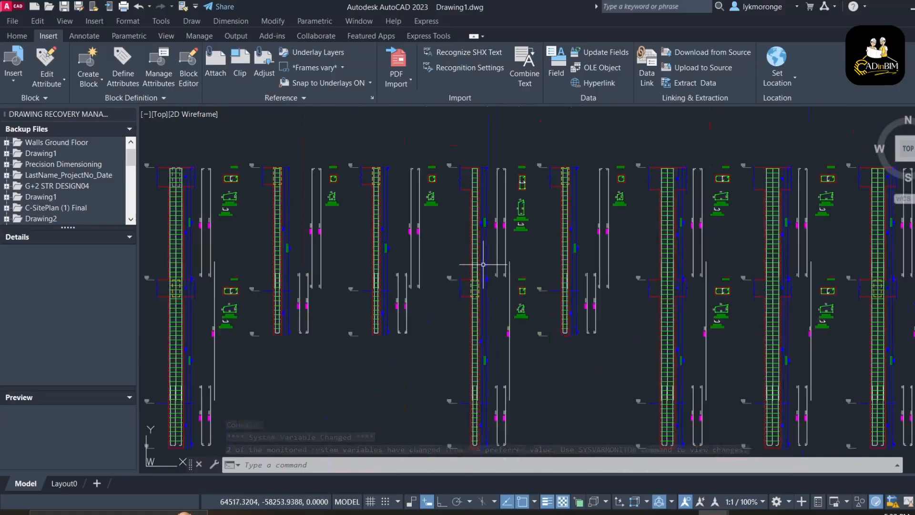
middle_drag(474, 258, 510, 181)
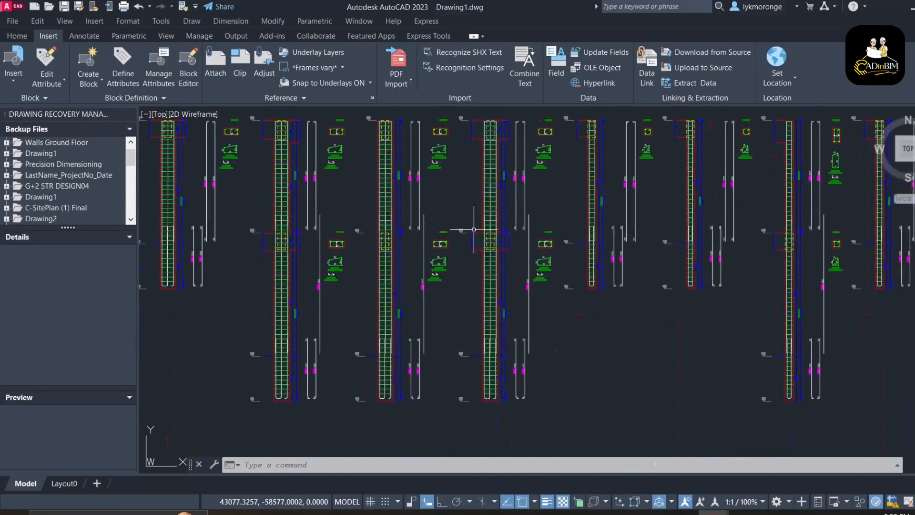
scroll(462, 240, down, 10)
middle_drag(452, 243, 377, 239)
middle_drag(396, 311, 395, 272)
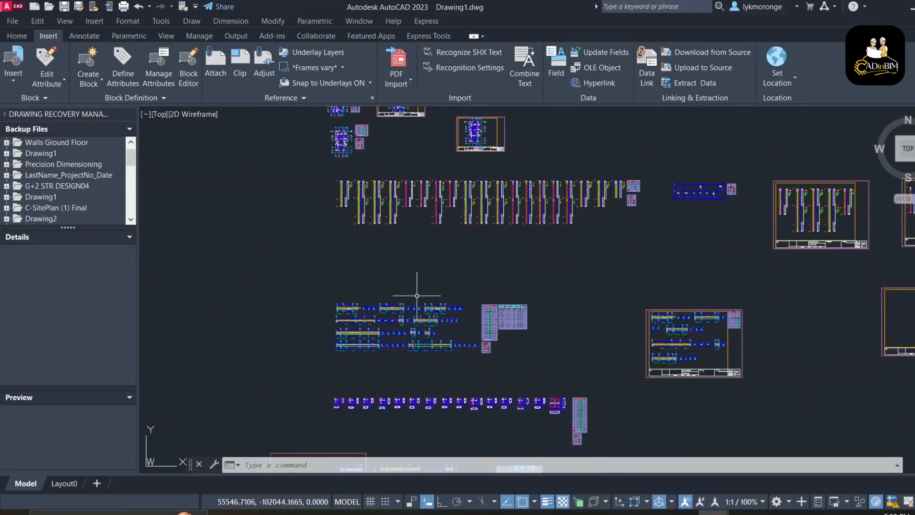
- Inspect one original column's links and bar labels up close in Drawing1.dwg, selecting a single link
scroll(433, 139, up, 8)
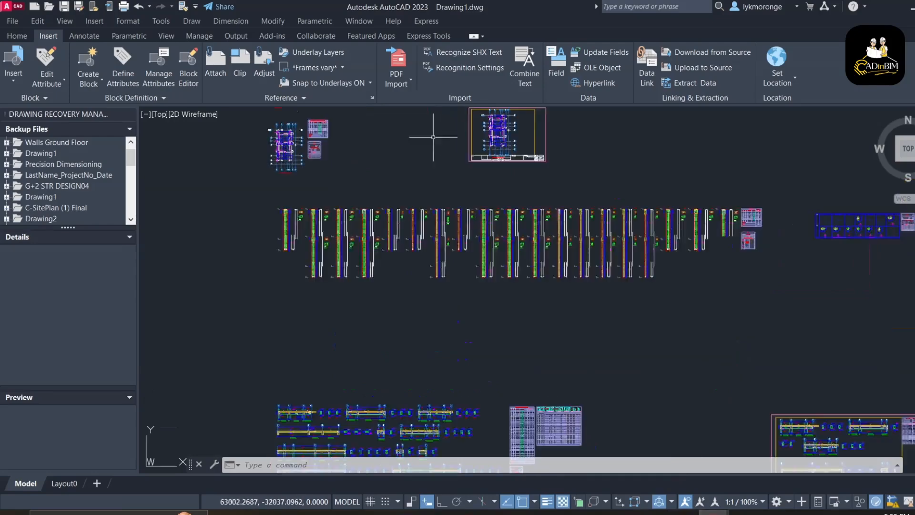
scroll(446, 267, up, 5)
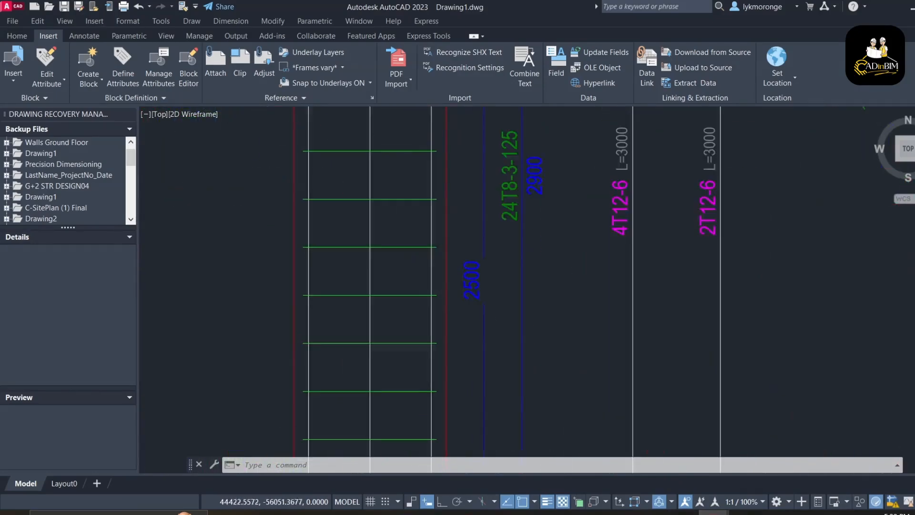
scroll(421, 266, down, 3)
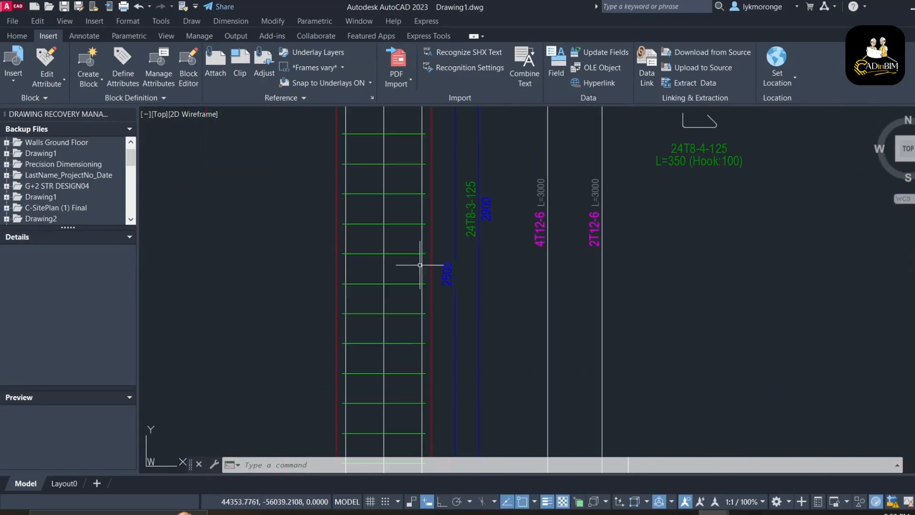
scroll(402, 255, down, 10)
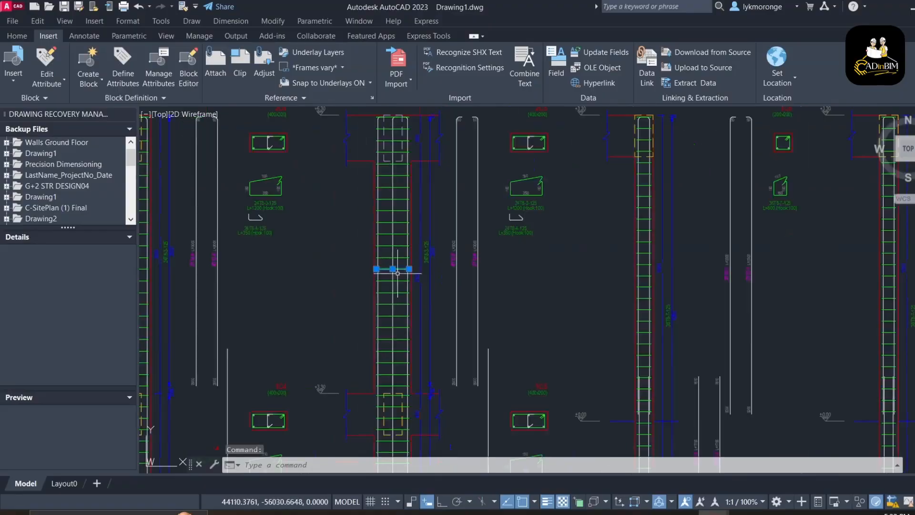
scroll(435, 270, down, 3)
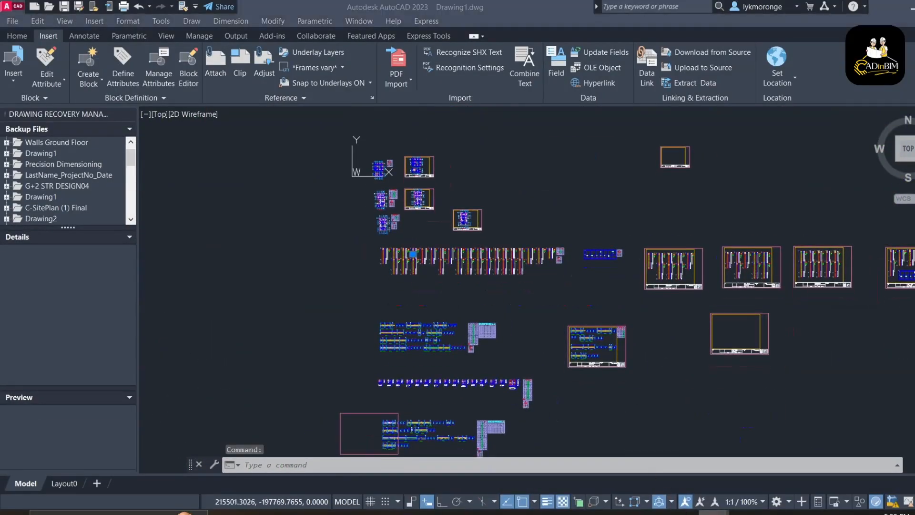
- Return to the STONEBRIDGE-COMPANY-STRUCTURAL-DETAILING-TEMPLATE (1).dwg drawing and inspect the links of a copied column up close
click(713, 512)
click(708, 464)
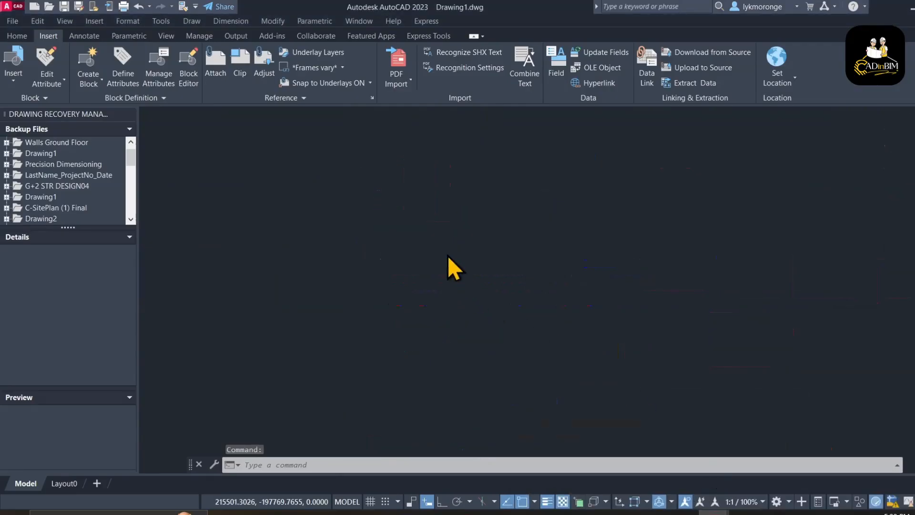
scroll(505, 230, up, 10)
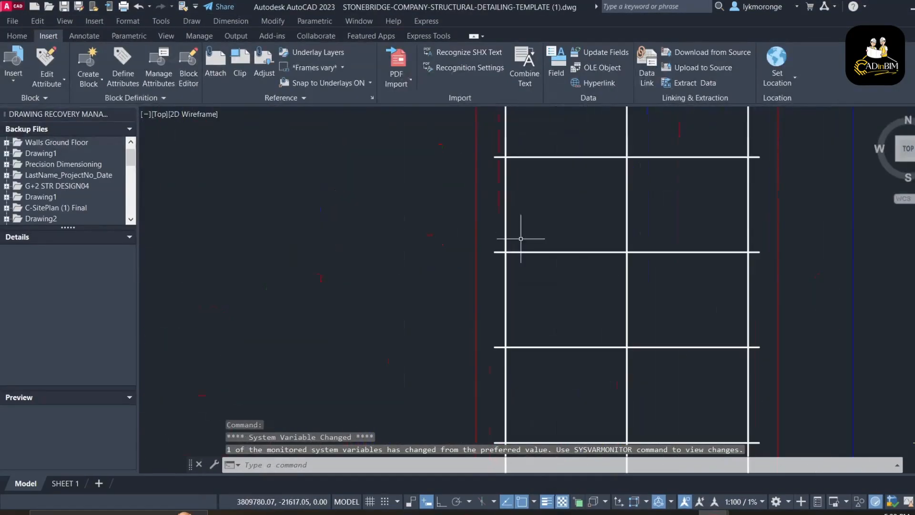
- Look over the copied column detail sheets in the template, comparing the columns' bars, links and title blocks from sheet to sheet
scroll(514, 252, down, 10)
scroll(520, 259, down, 5)
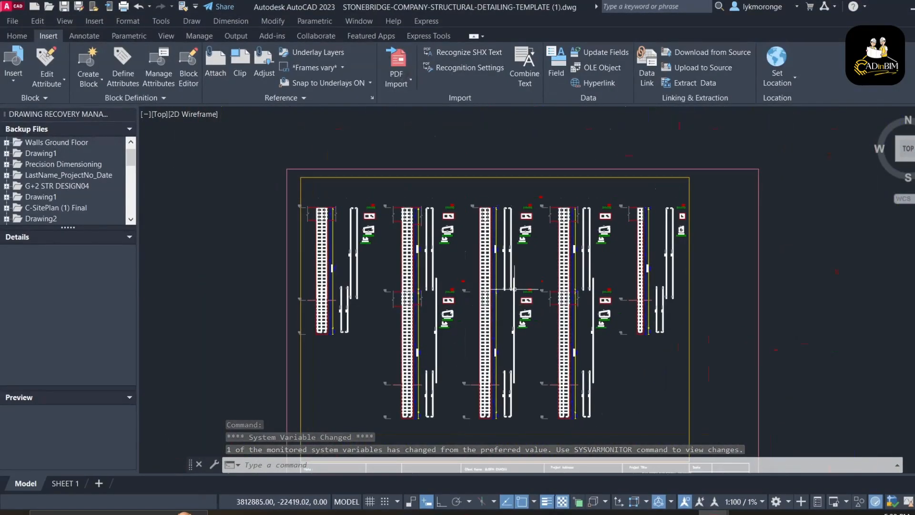
scroll(589, 276, up, 6)
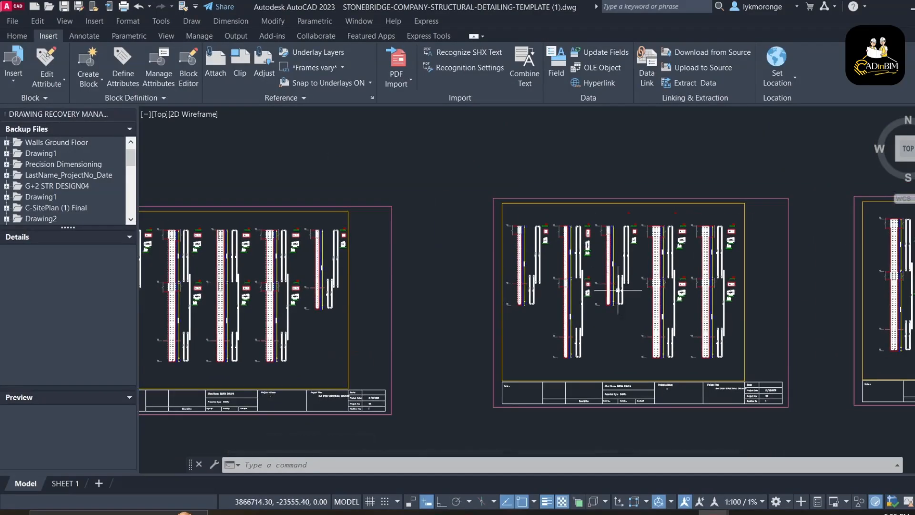
scroll(498, 251, down, 10)
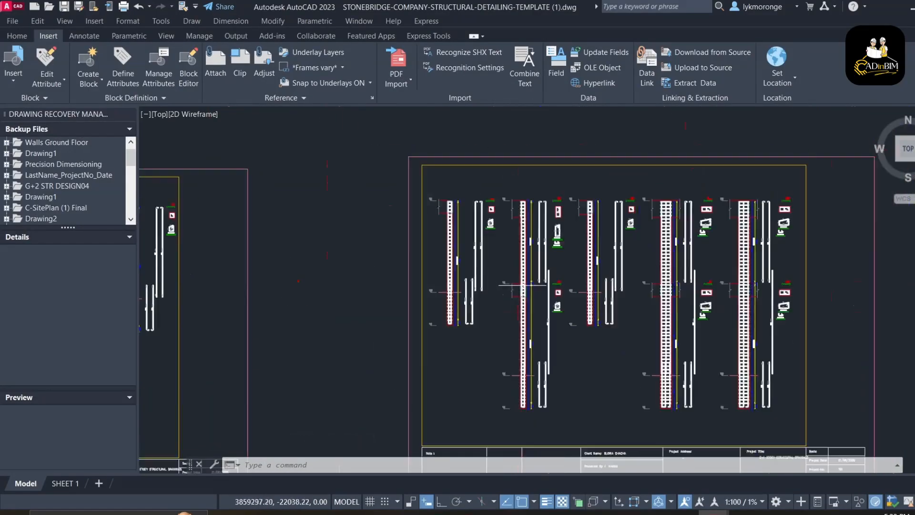
mouse_move(498, 238)
middle_down()
mouse_move(529, 319)
mouse_move(525, 301)
middle_up()
scroll(465, 252, up, 5)
- Examine the beam detail sheet, checking its elevations, cross-sections and bar labels up close
scroll(481, 277, up, 8)
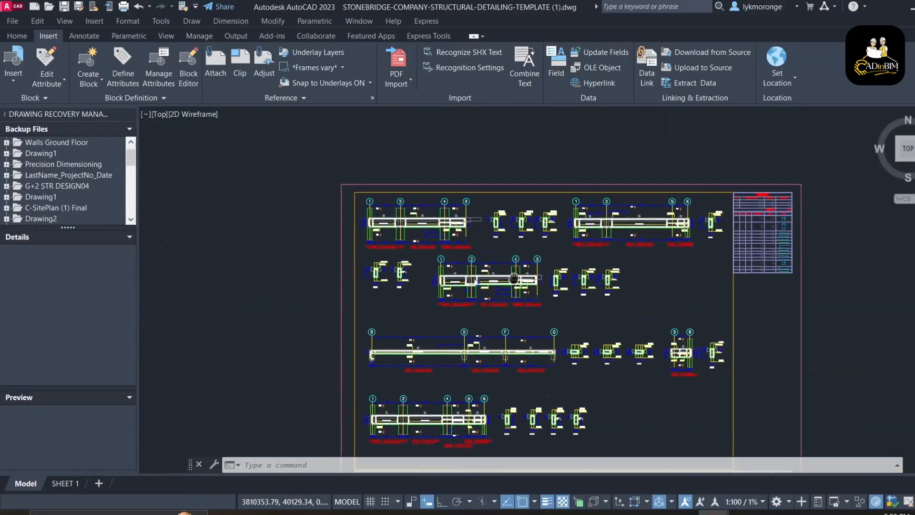
scroll(481, 277, down, 2)
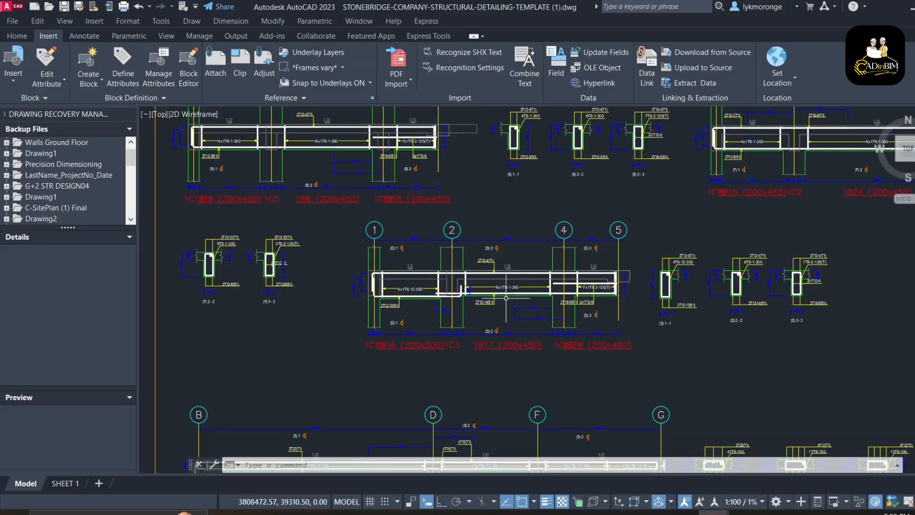
scroll(442, 285, down, 6)
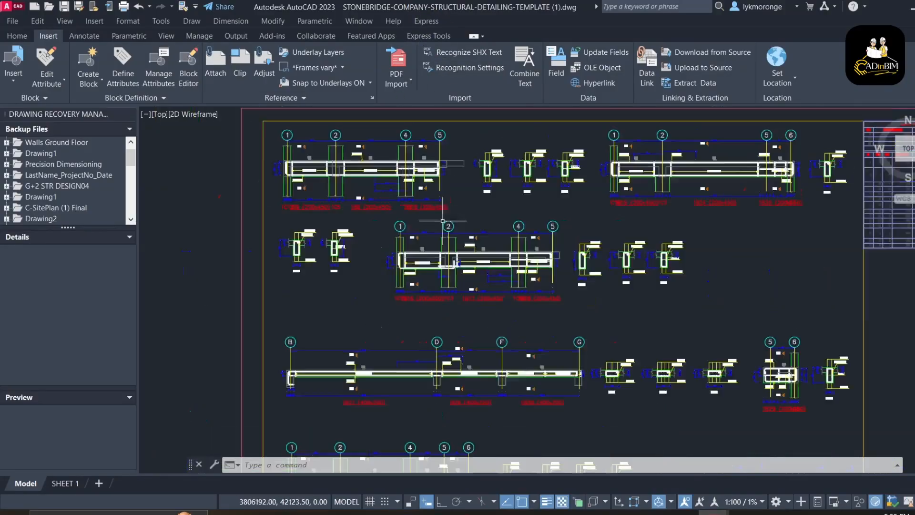
scroll(442, 285, up, 3)
scroll(442, 285, up, 6)
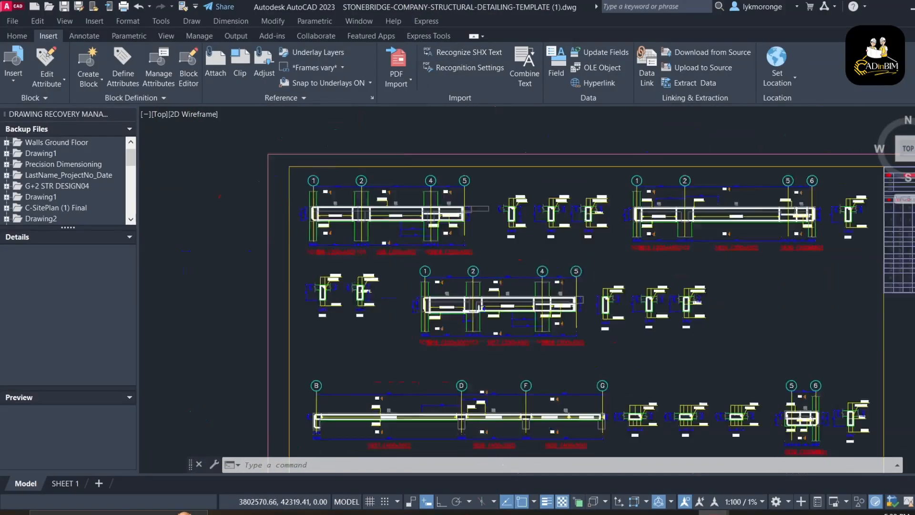
scroll(415, 286, down, 5)
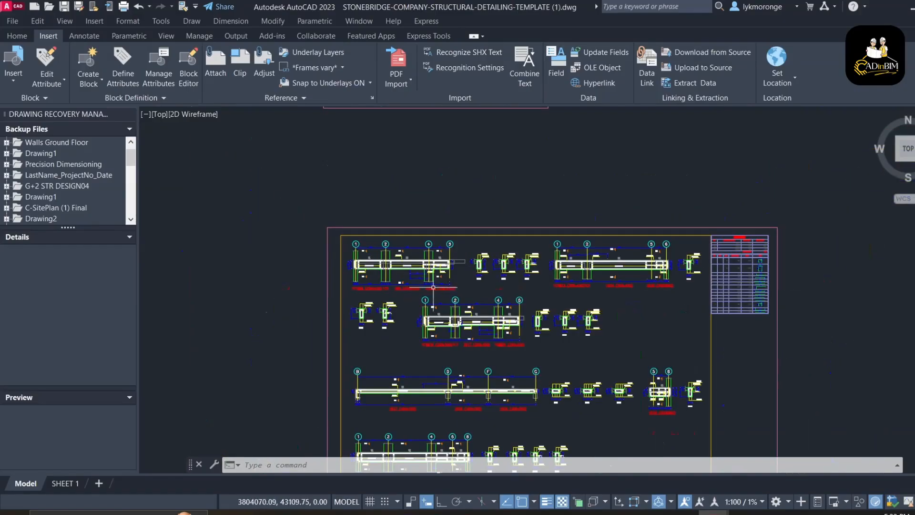
- Check the framed floor plan sheets above the beam details and examine the foundation layout sheet
middle_drag(415, 287, 414, 376)
scroll(409, 239, down, 5)
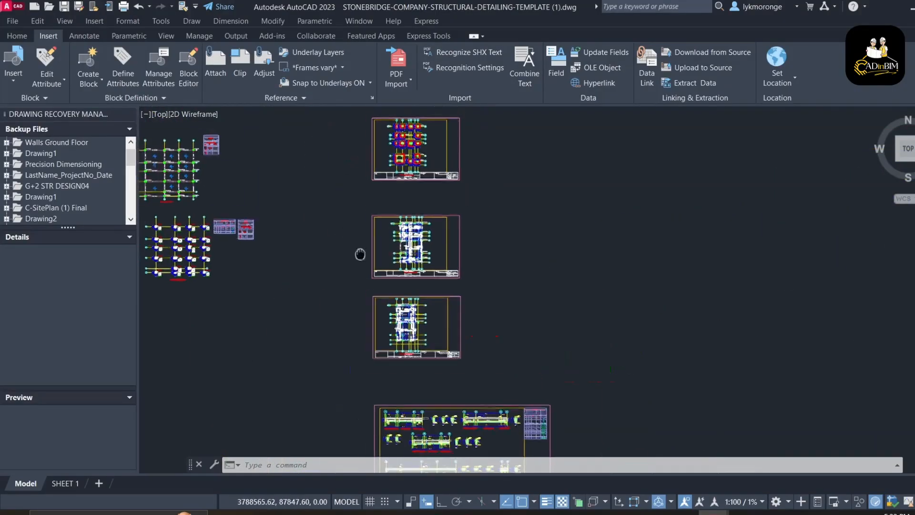
middle_drag(360, 253, 445, 253)
scroll(496, 219, up, 4)
middle_drag(499, 219, 453, 362)
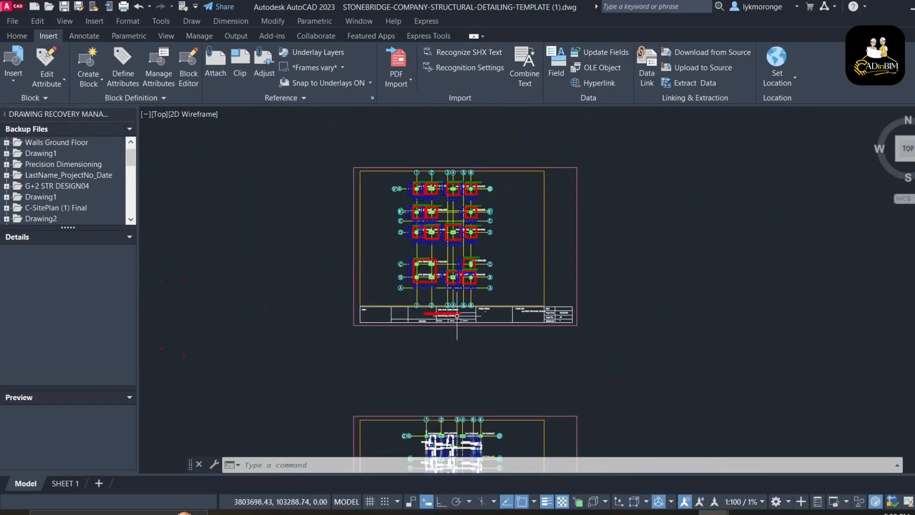
scroll(436, 297, up, 5)
scroll(436, 297, down, 5)
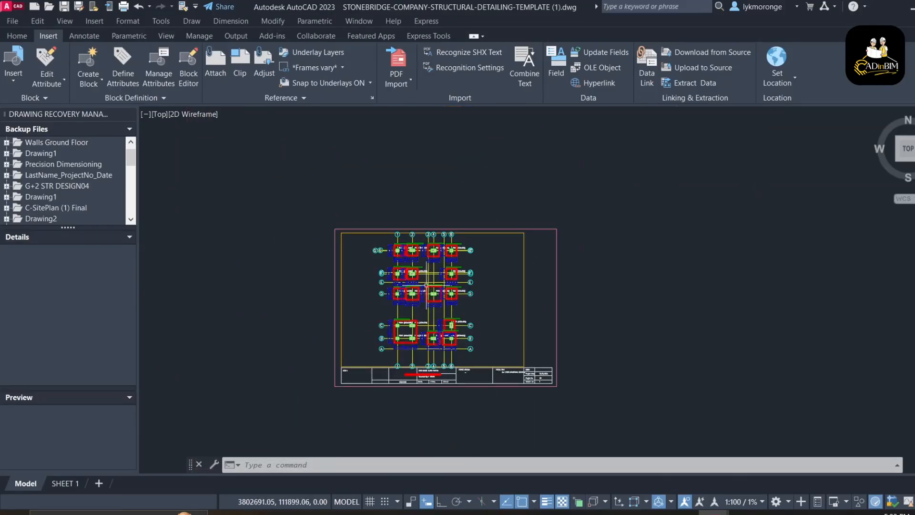
middle_drag(436, 297, 406, 253)
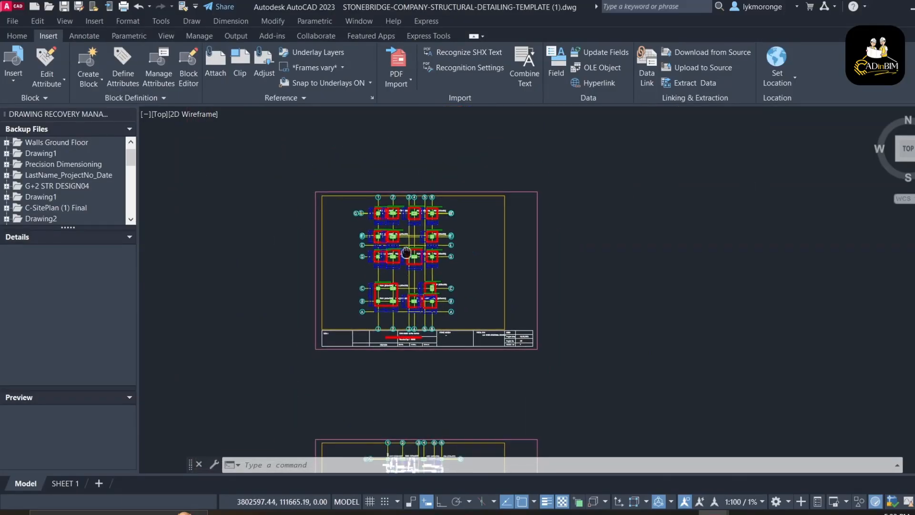
right_click(264, 161)
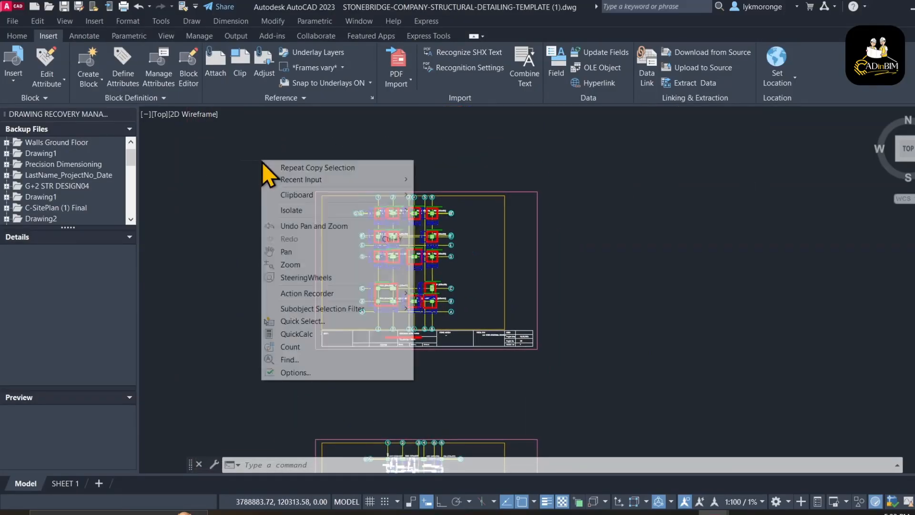
click(232, 157)
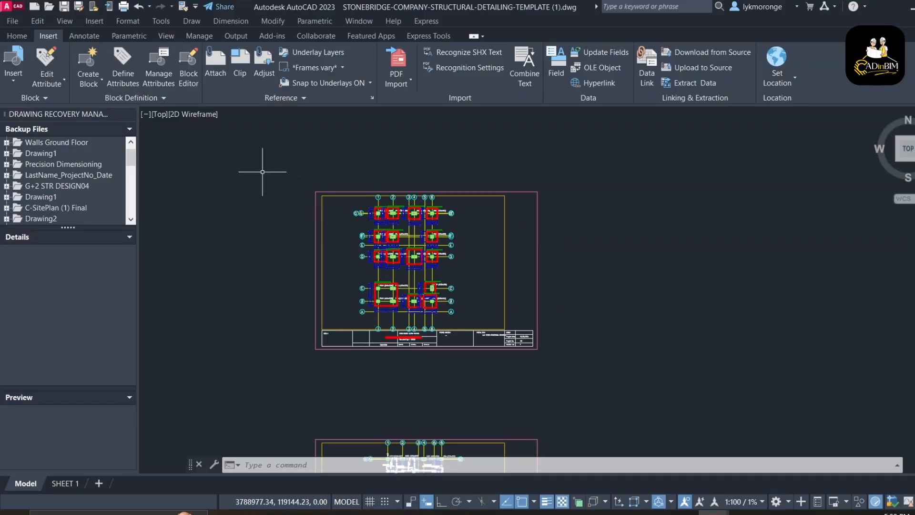
- Start a model plot using DWG To PDF.pc3 on ISO full bleed A3 (420.00 x 297.00 MM) paper
click(123, 6)
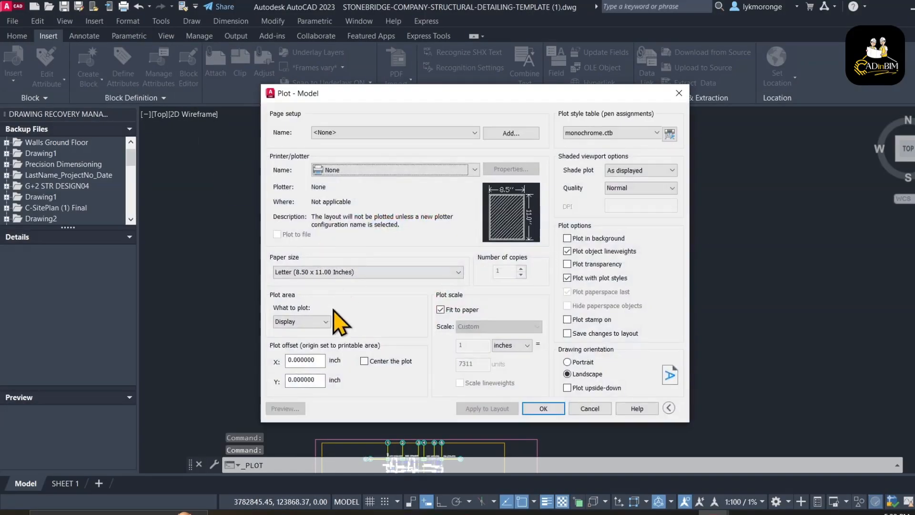
click(361, 171)
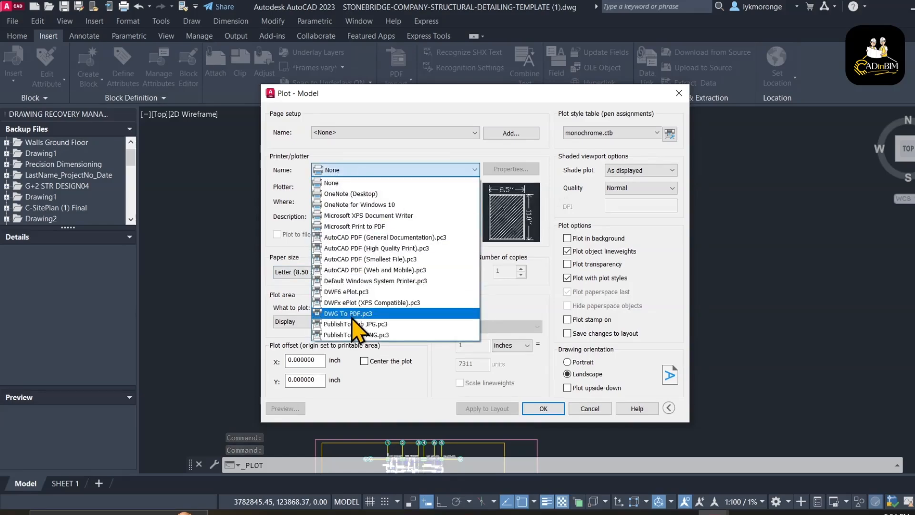
click(352, 315)
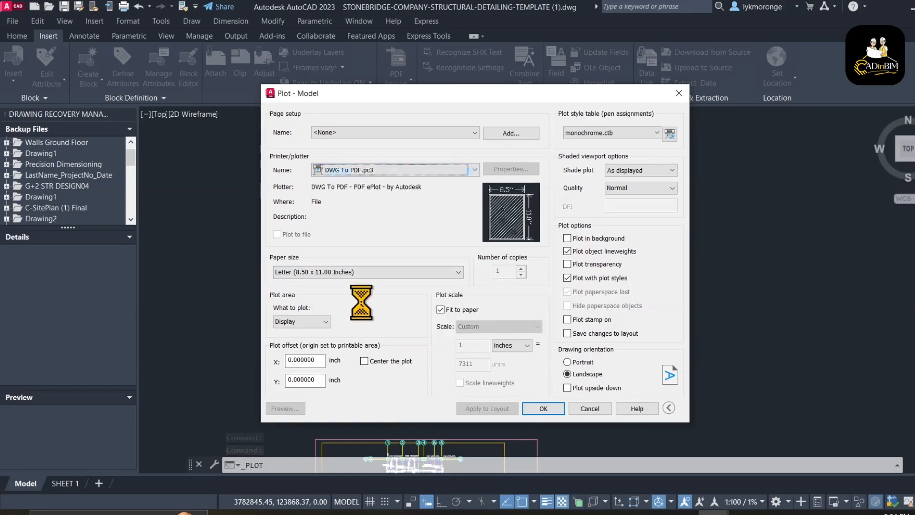
click(375, 273)
scroll(325, 384, down, 6)
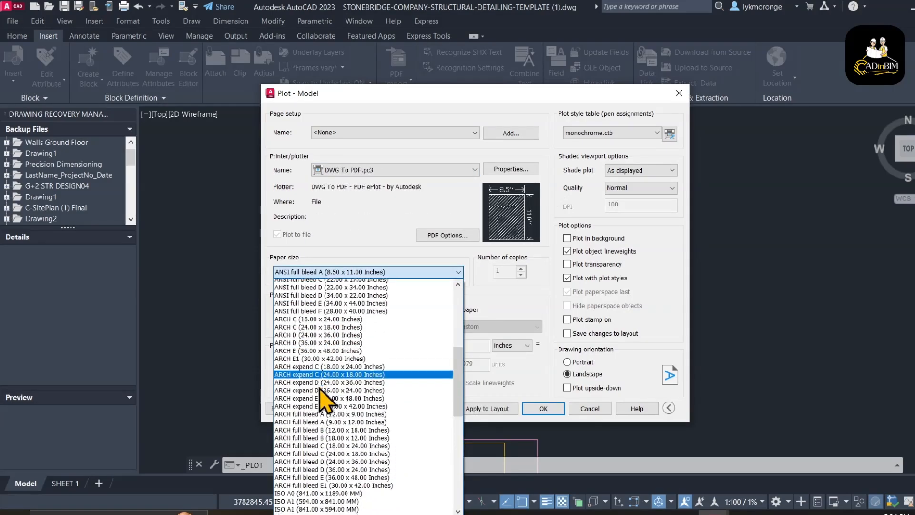
scroll(326, 387, down, 2)
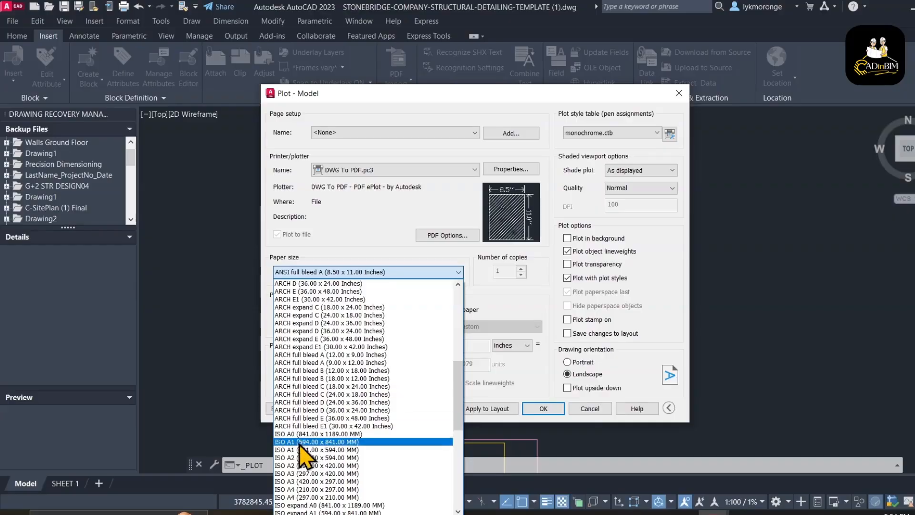
click(310, 472)
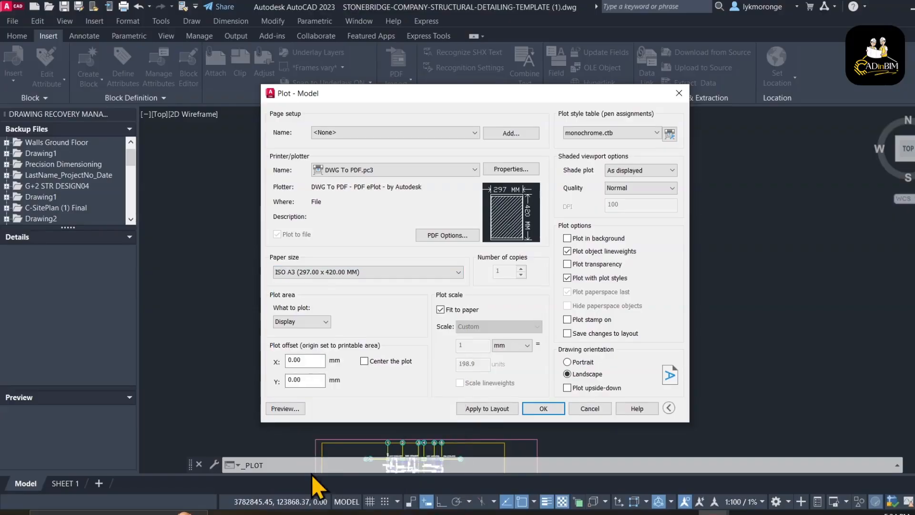
click(364, 273)
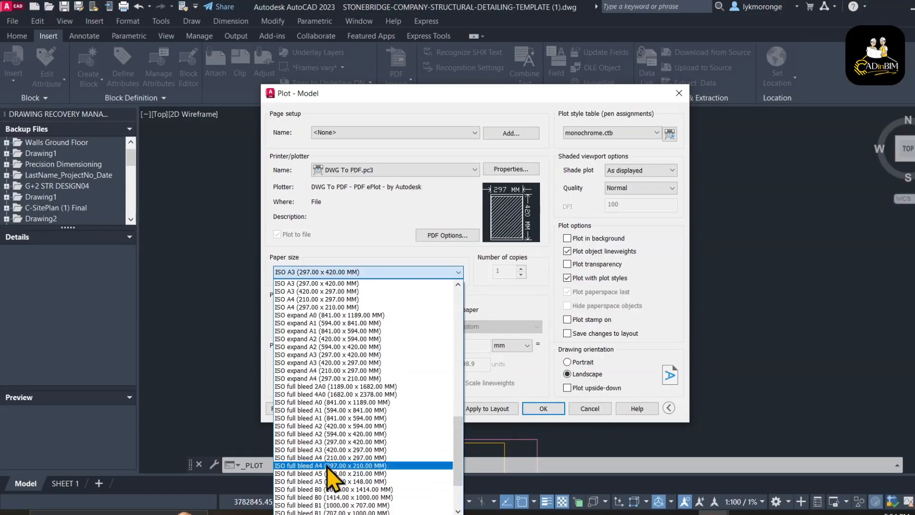
click(327, 449)
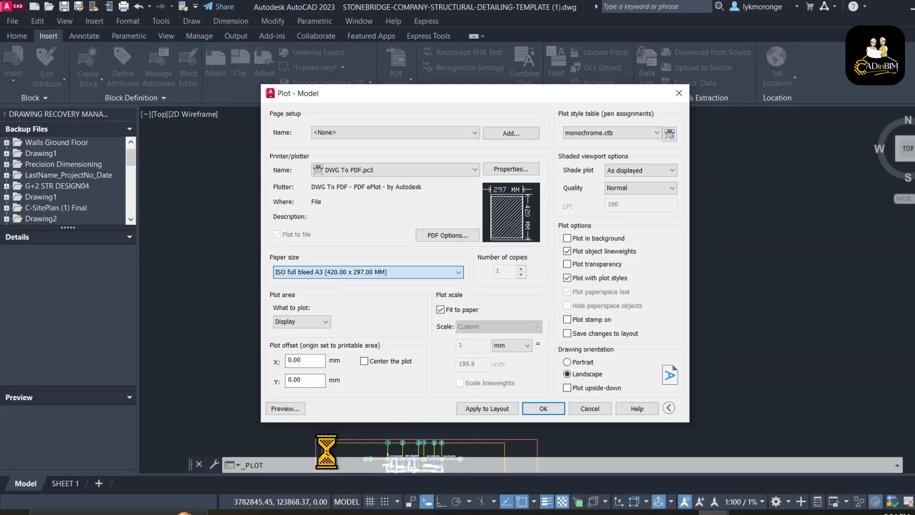
- Set the plot area to a window spanning opposite corners of the foundation layout sheet's outer border
click(313, 329)
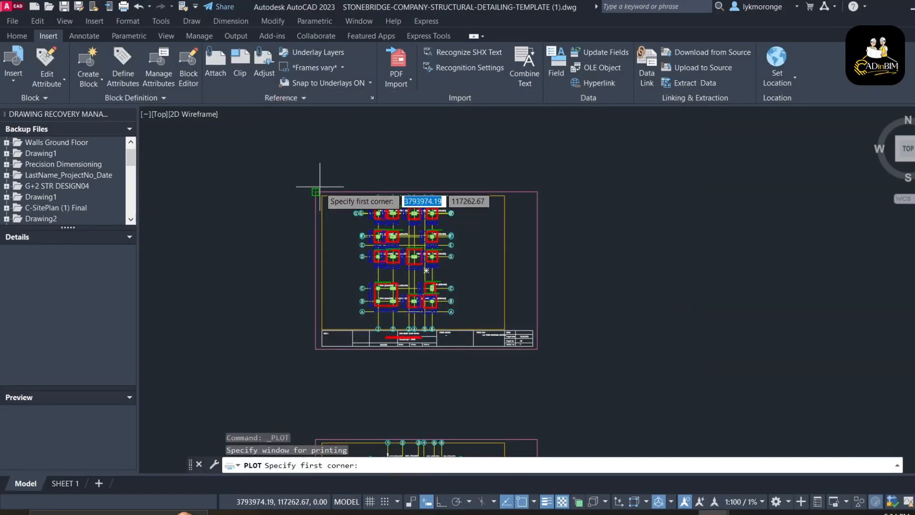
scroll(516, 325, up, 6)
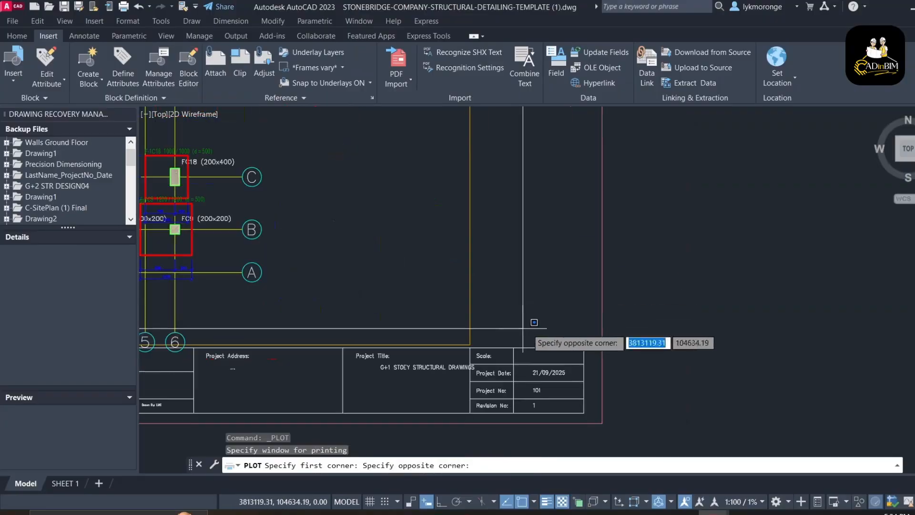
click(603, 420)
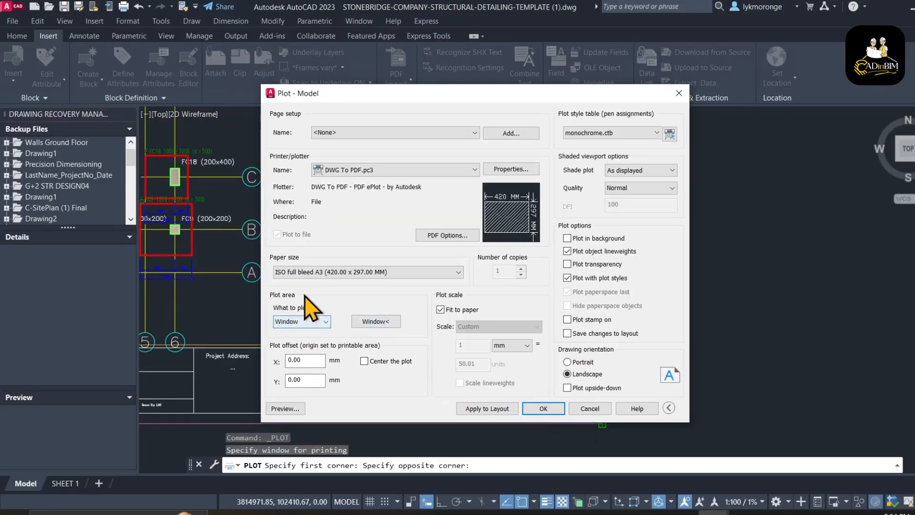
- Preview the plot of the foundation layout sheet and examine its footings, column labels, dimensions and line colours up close
click(290, 410)
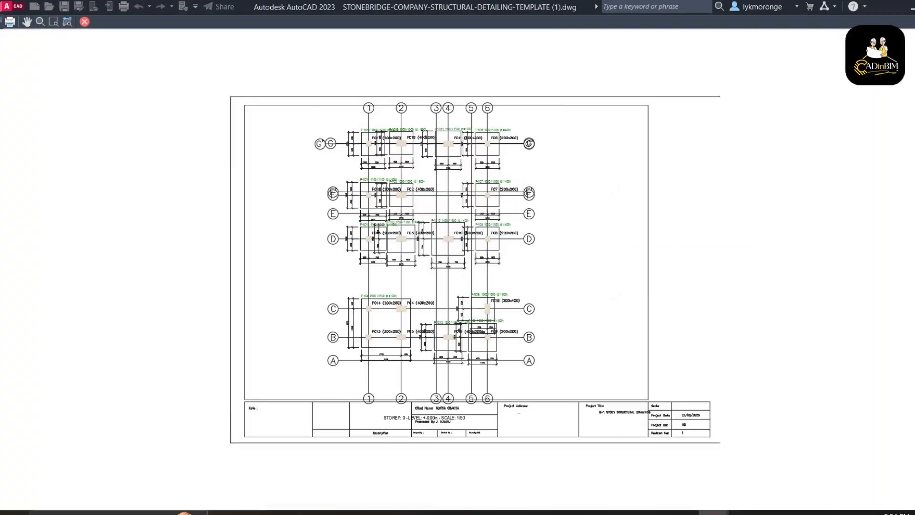
scroll(378, 235, up, 4)
scroll(387, 224, up, 4)
scroll(397, 210, down, 4)
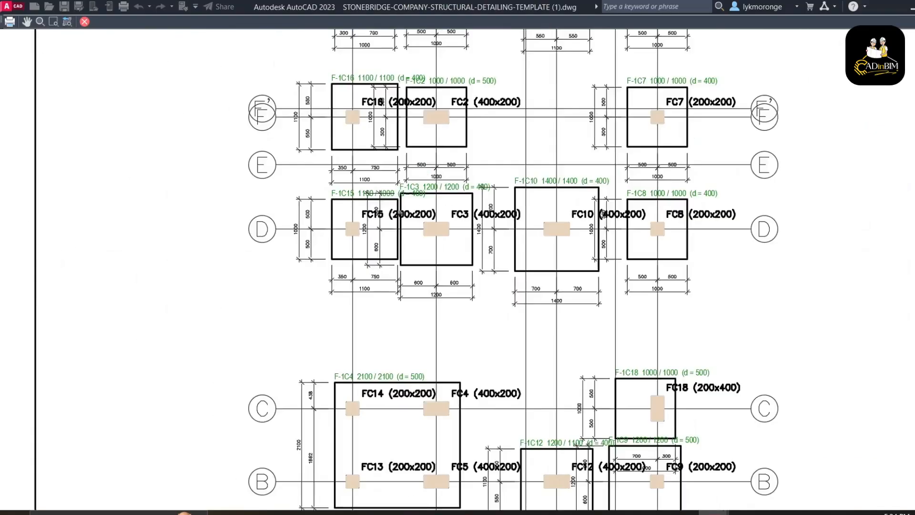
scroll(399, 178, up, 4)
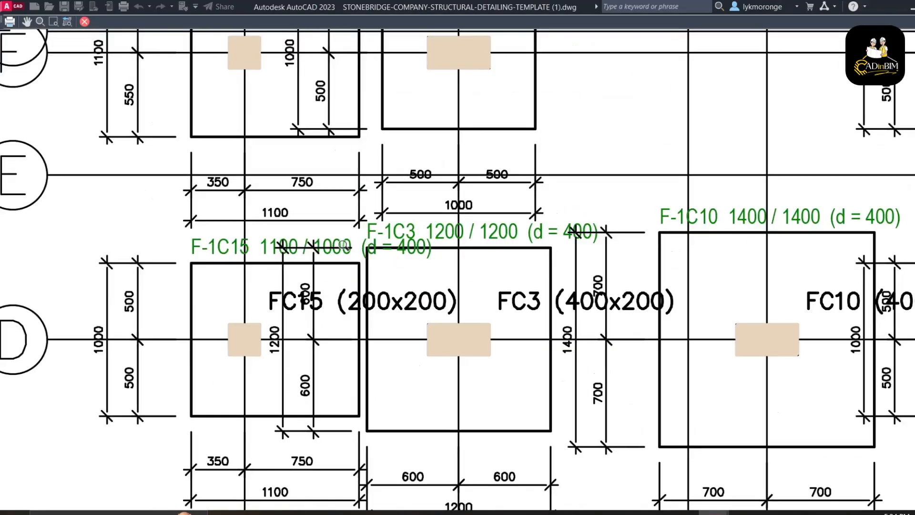
scroll(256, 246, down, 8)
middle_drag(286, 257, 433, 246)
scroll(416, 295, up, 6)
scroll(408, 274, down, 6)
scroll(433, 246, up, 8)
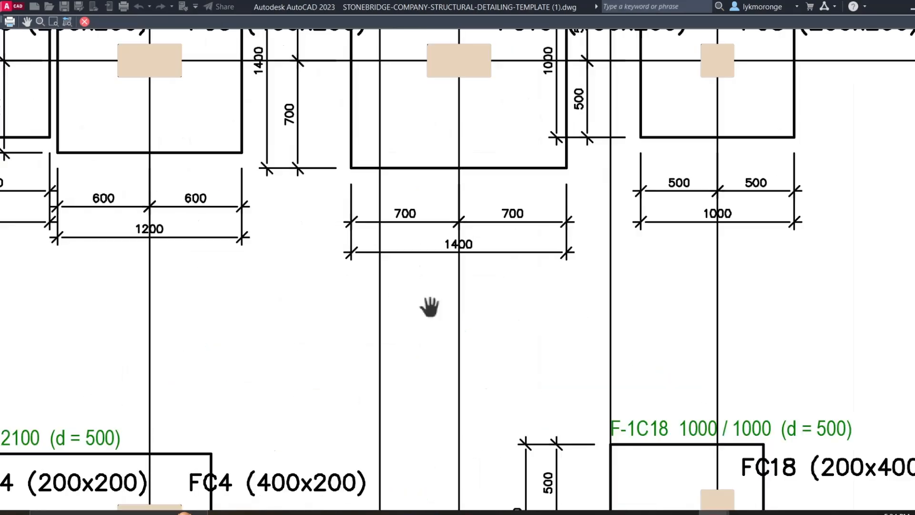